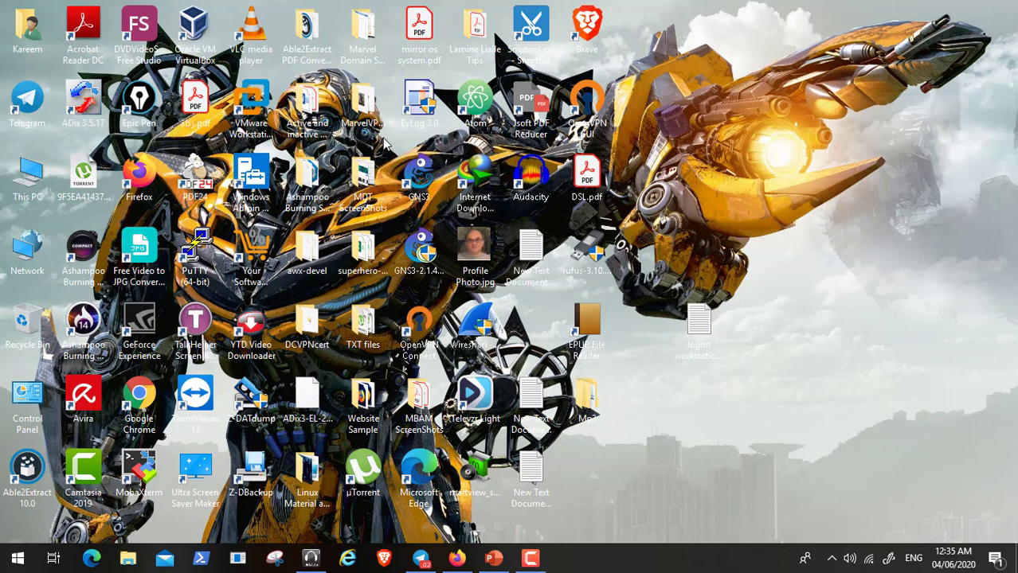
- Open Programs and Features and bring up the list of Windows features to turn on or off
click(253, 105)
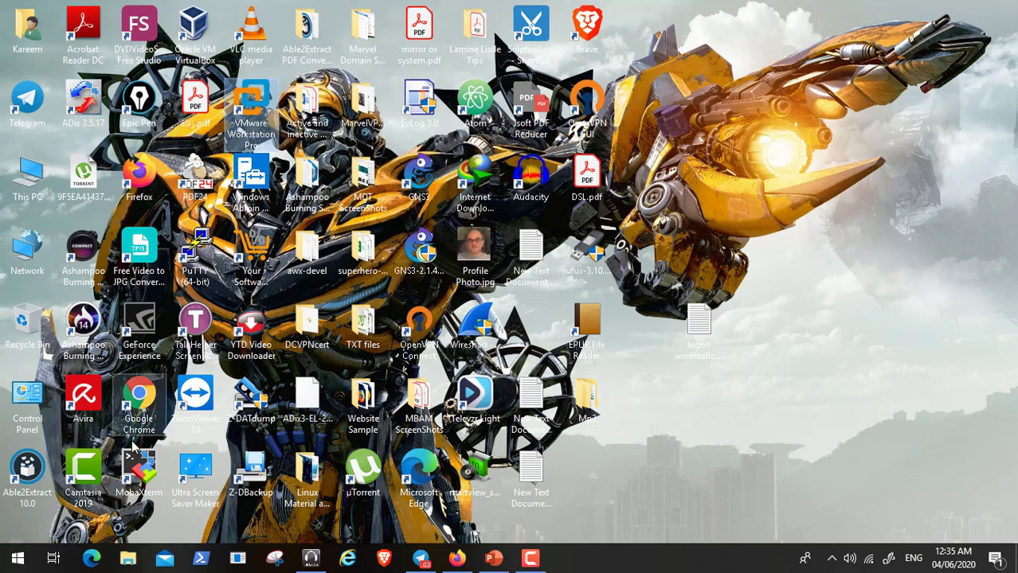
click(18, 561)
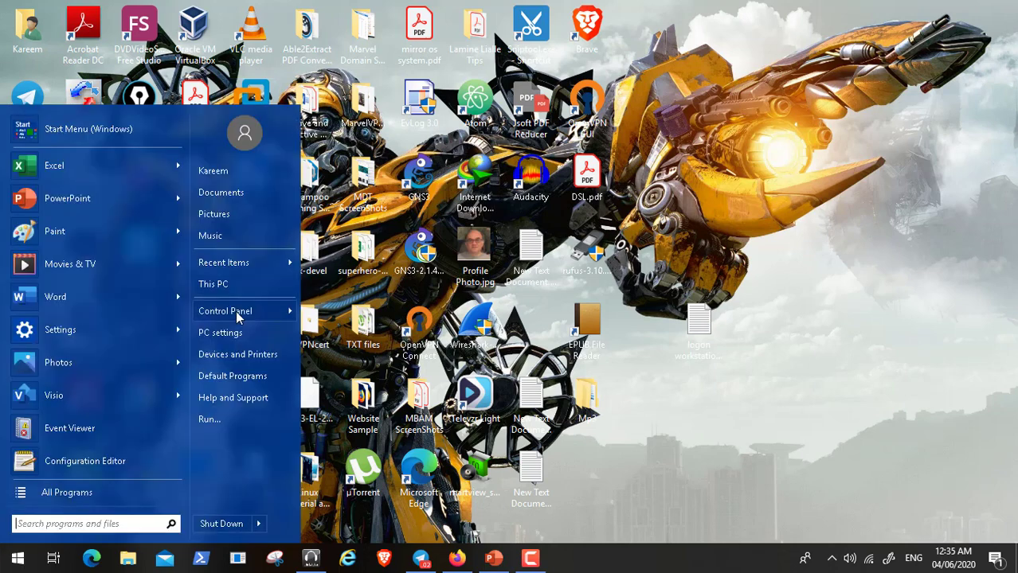
mouse_move(237, 318)
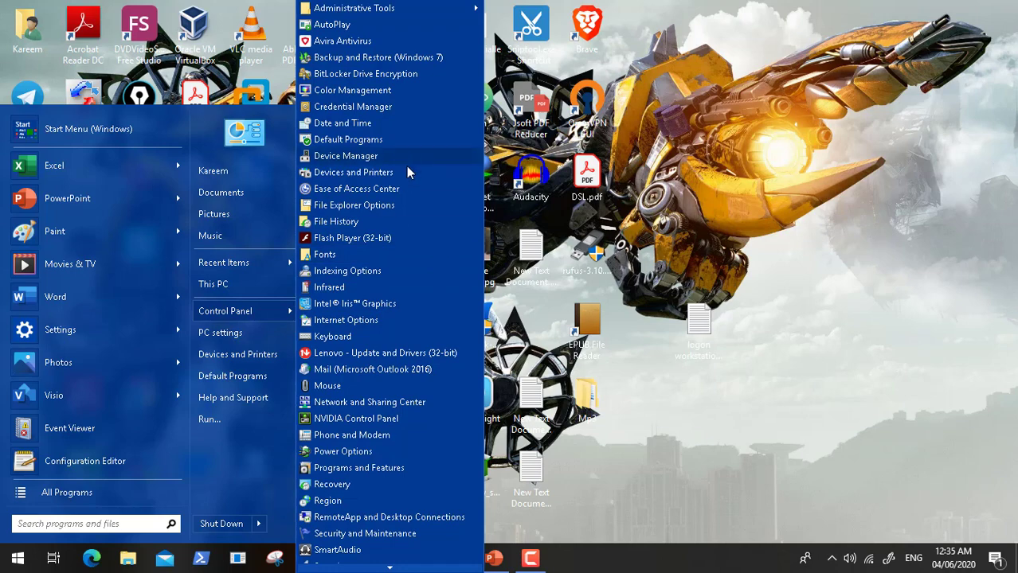
click(407, 469)
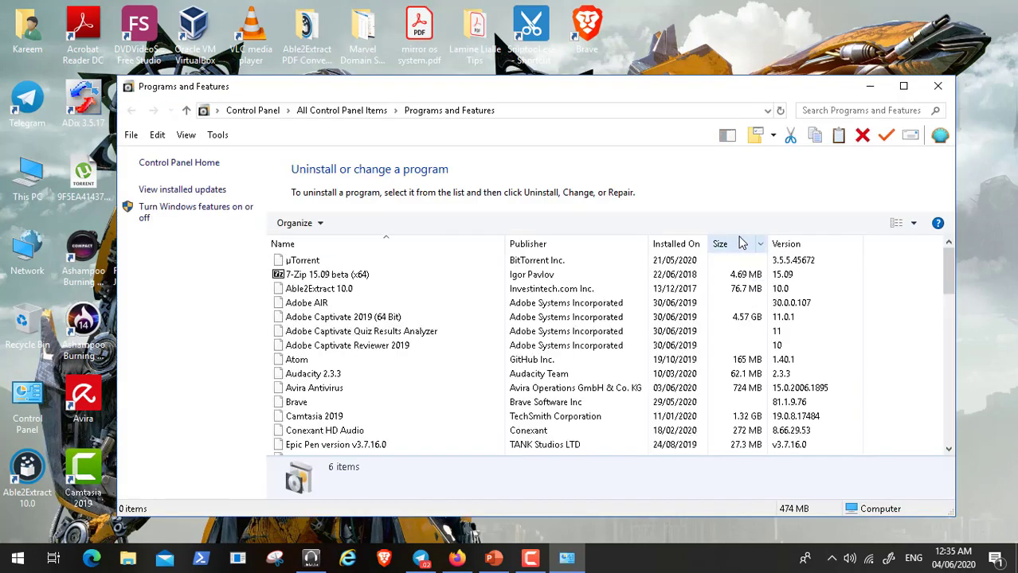
click(184, 212)
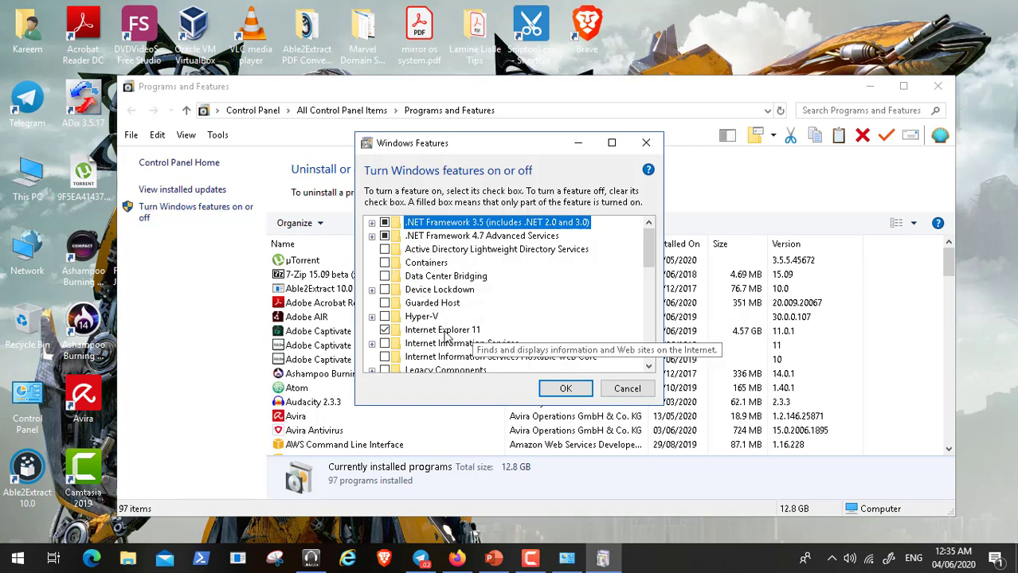
- Examine the components under Hyper-V, cancel the Windows Features dialog and close Programs and Features
click(372, 317)
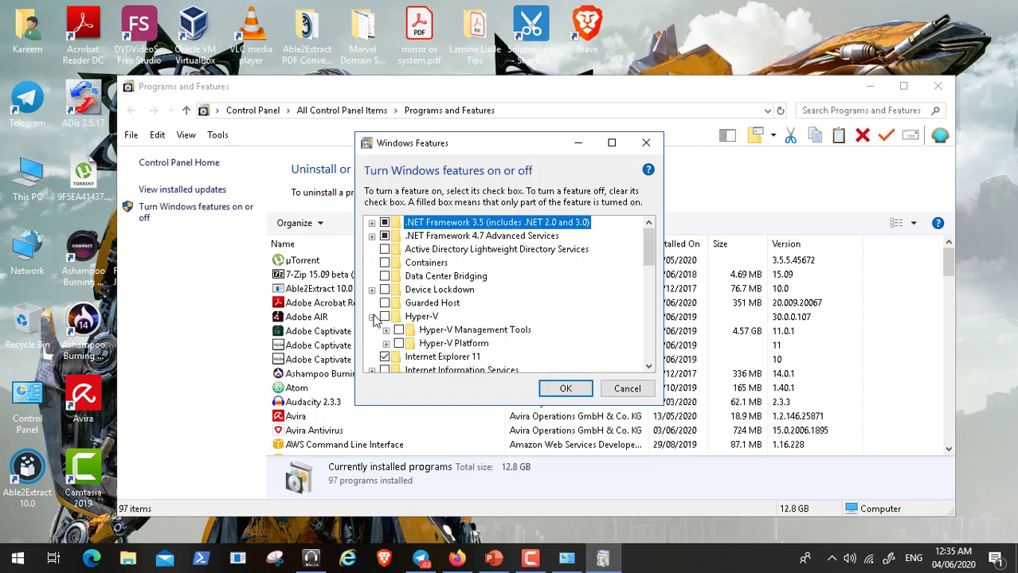
click(372, 317)
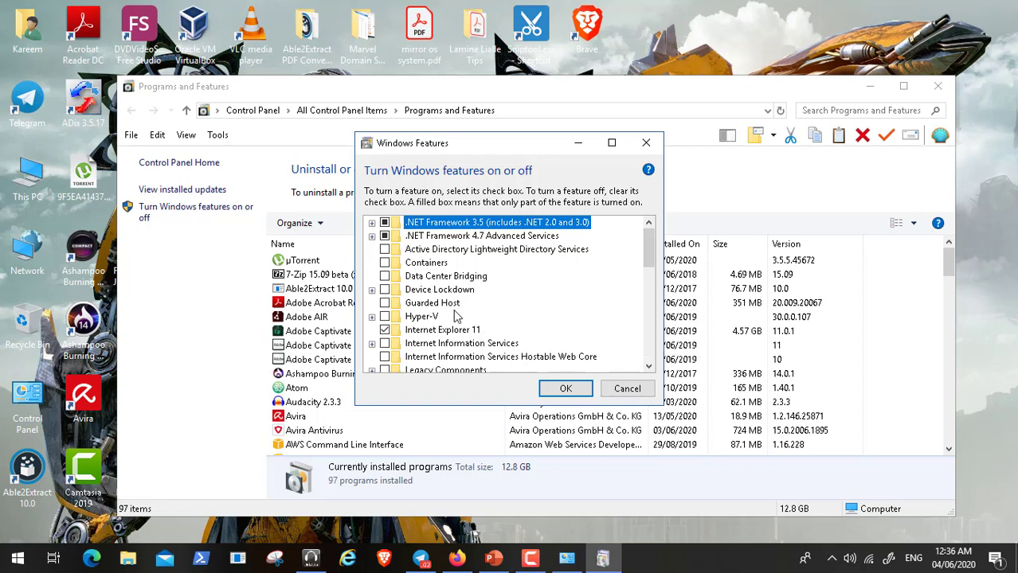
click(372, 317)
click(372, 317)
click(625, 388)
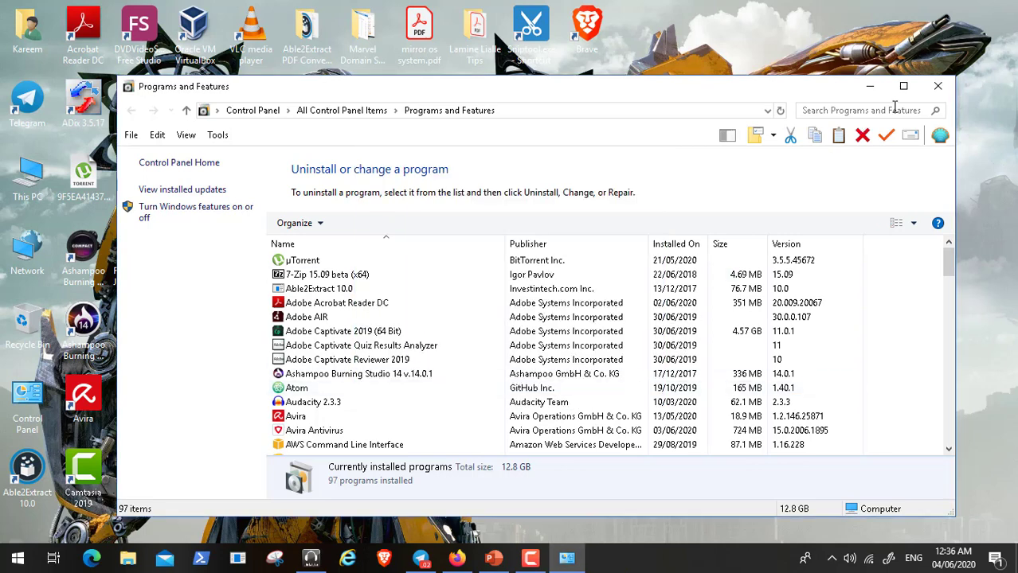
click(938, 86)
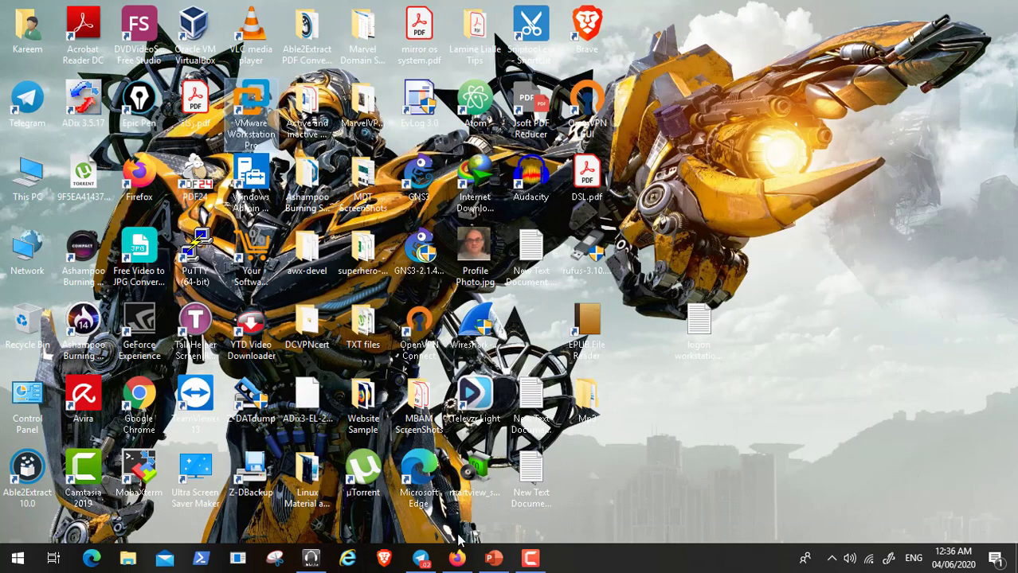
- Open Untitled Project.mp4 from the MDT Lab\Video1 folder on the Data (D:) drive
click(26, 183)
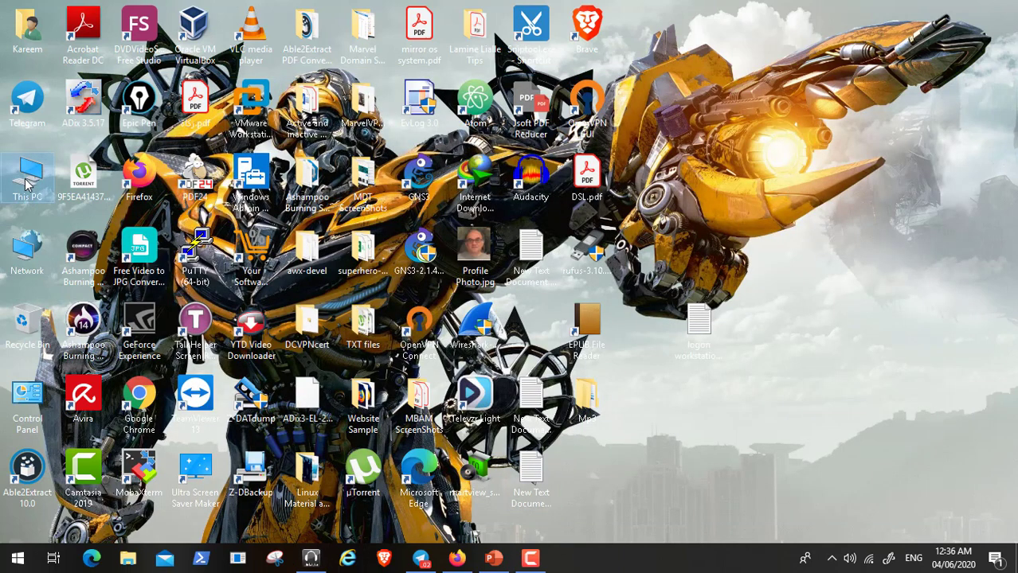
double_click(26, 183)
click(625, 302)
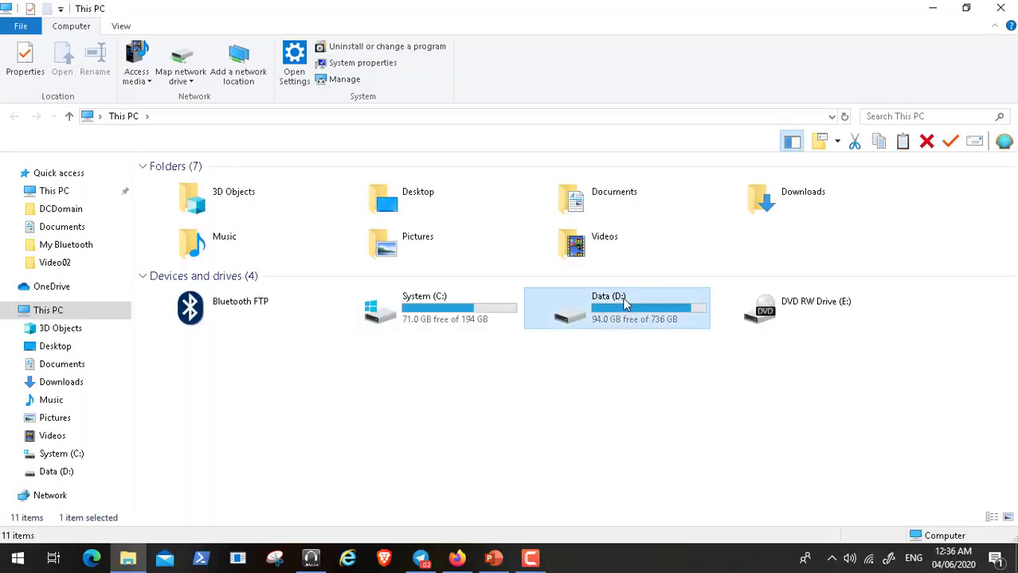
double_click(625, 303)
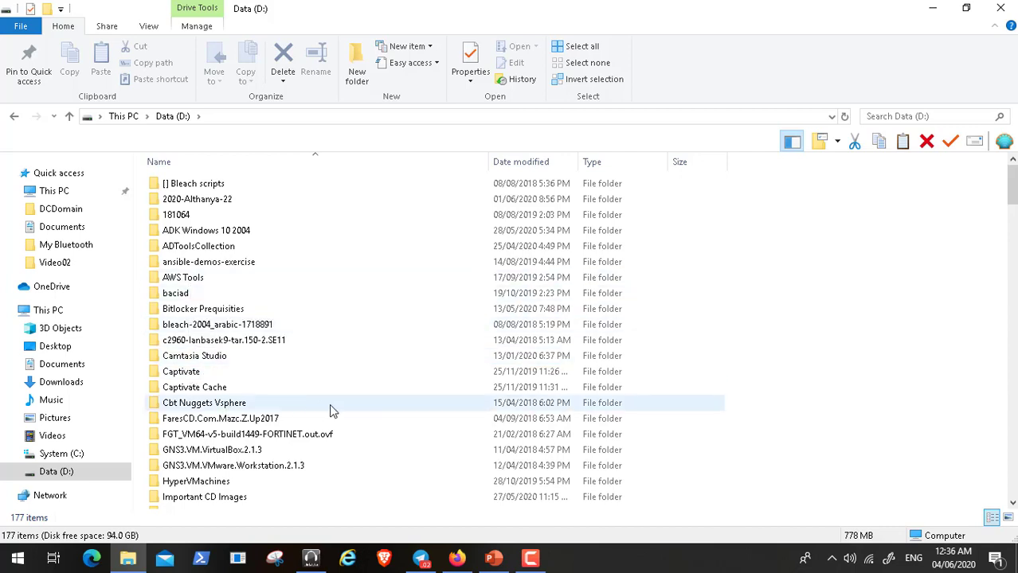
click(1012, 424)
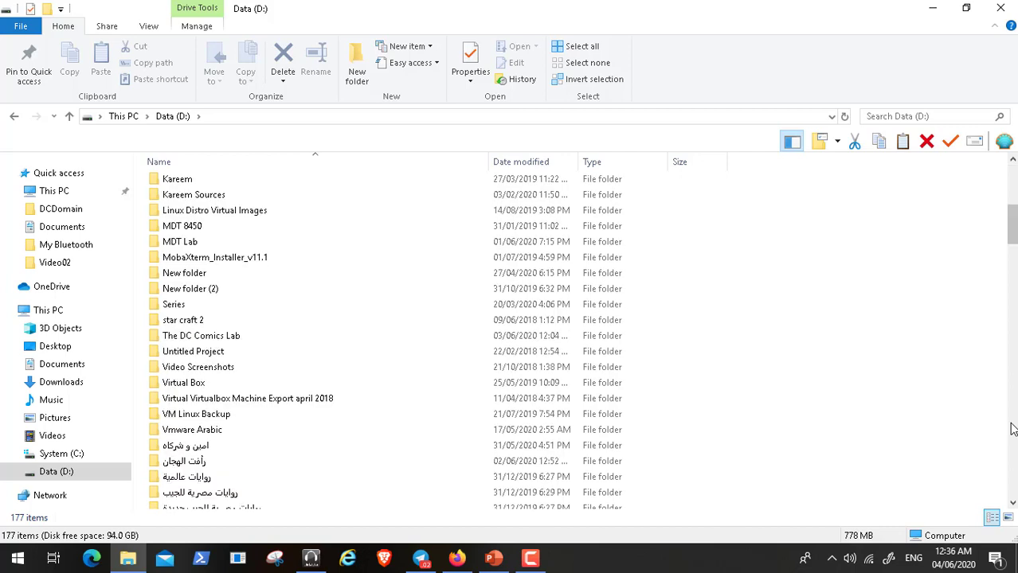
double_click(250, 241)
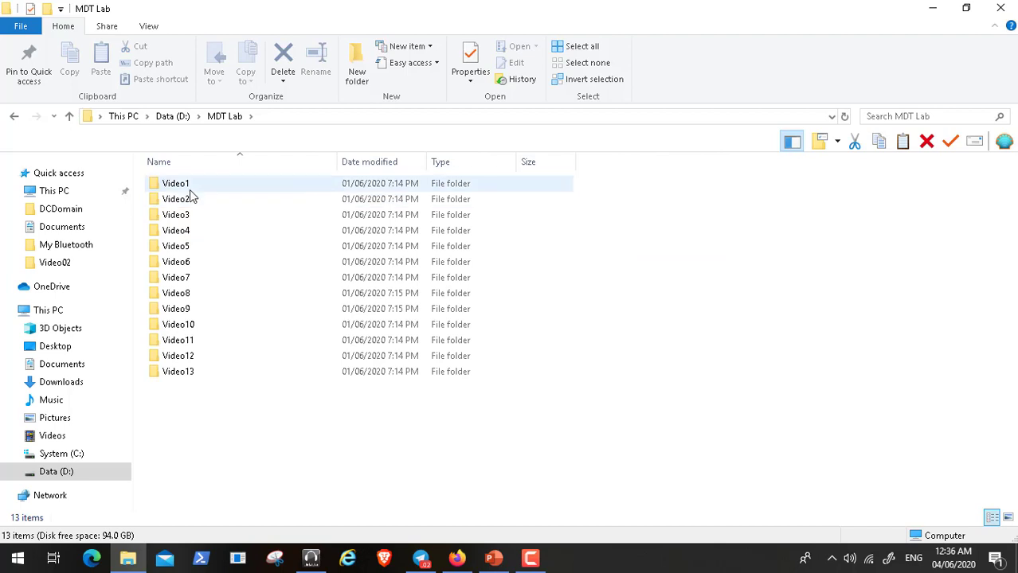
double_click(188, 188)
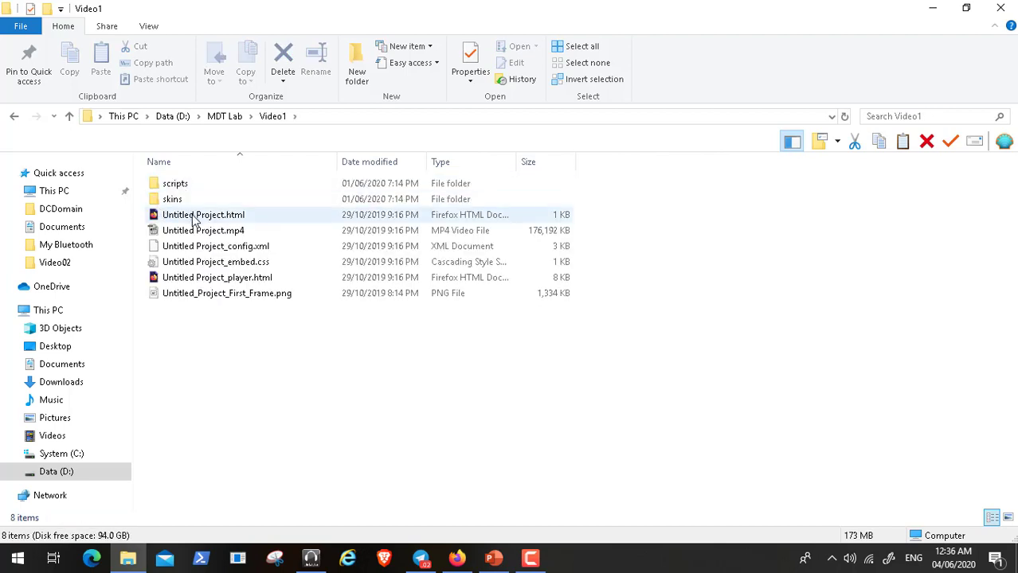
click(199, 234)
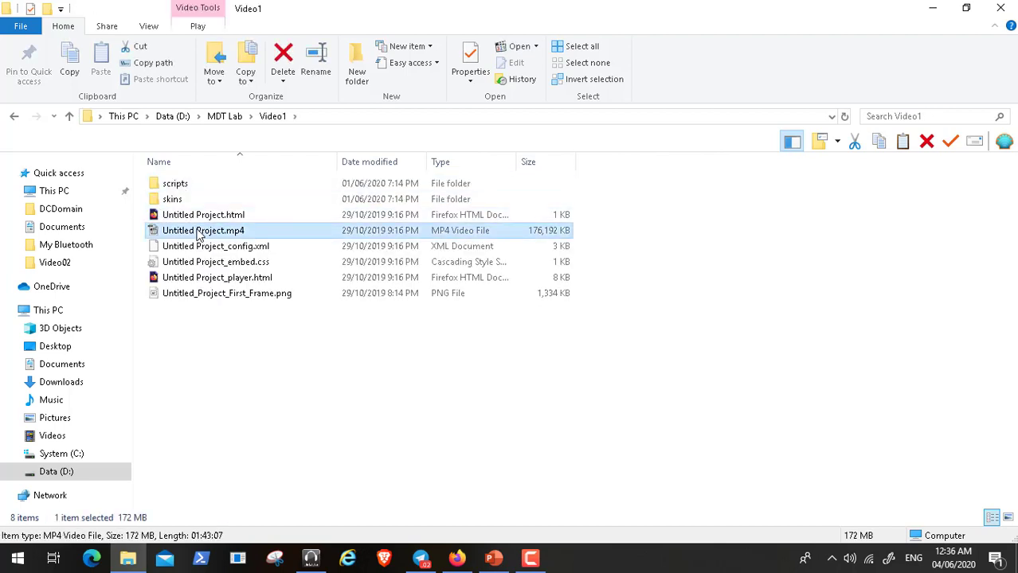
double_click(199, 231)
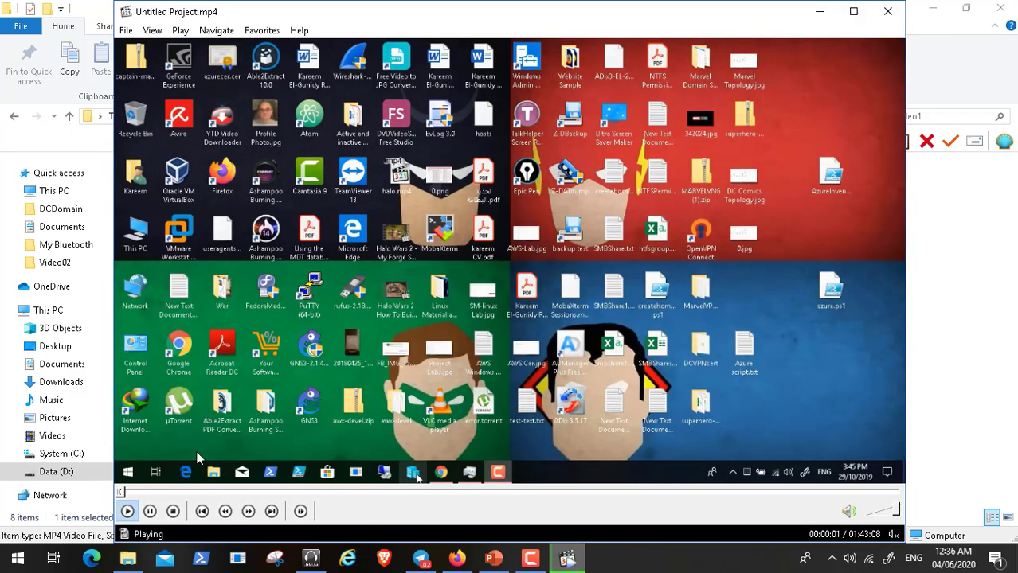
- View the recording full screen, pause it on the Hyper-V Manager window, and minimize the player and File Explorer
double_click(169, 420)
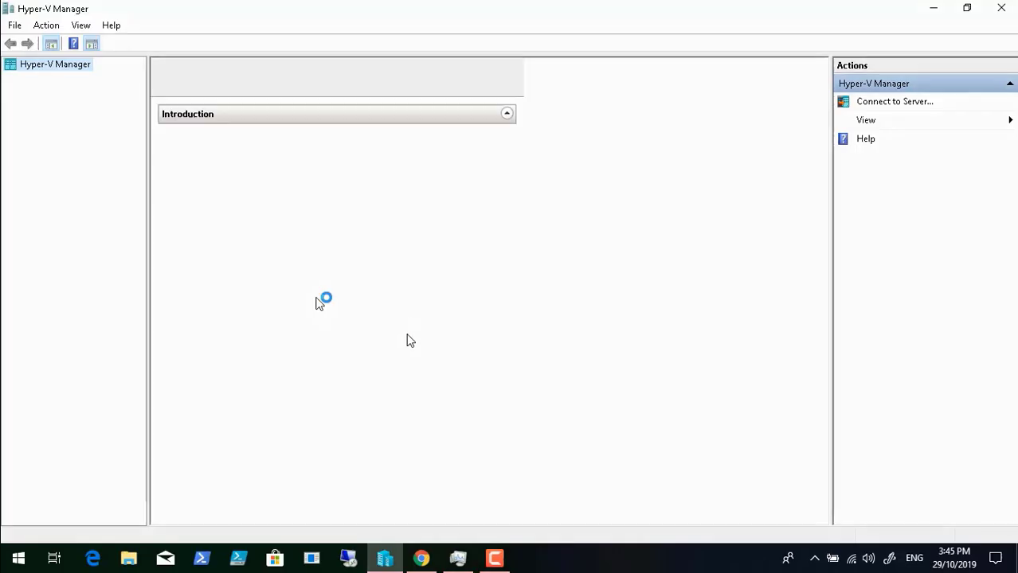
mouse_move(62, 535)
click(35, 545)
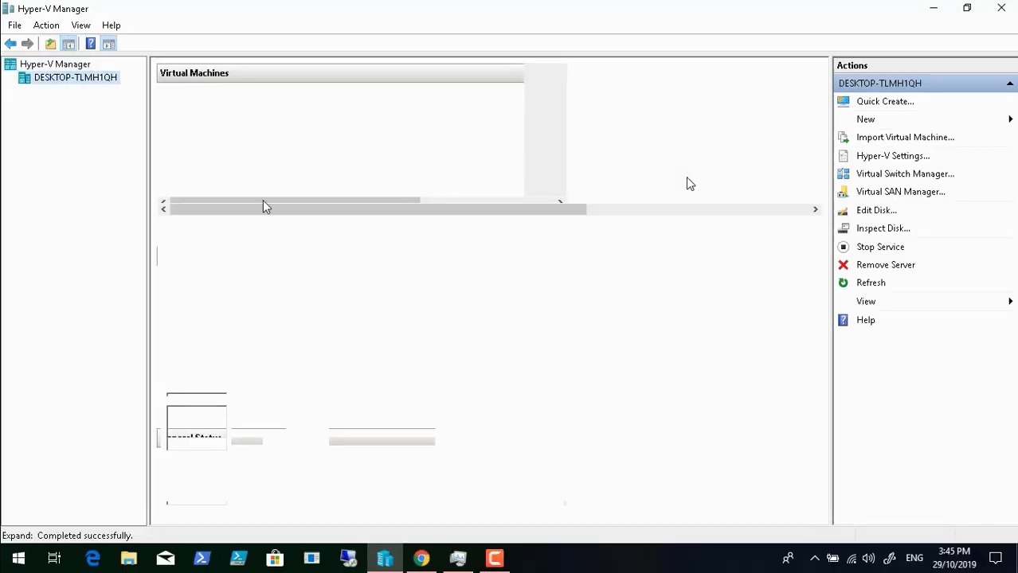
mouse_move(36, 558)
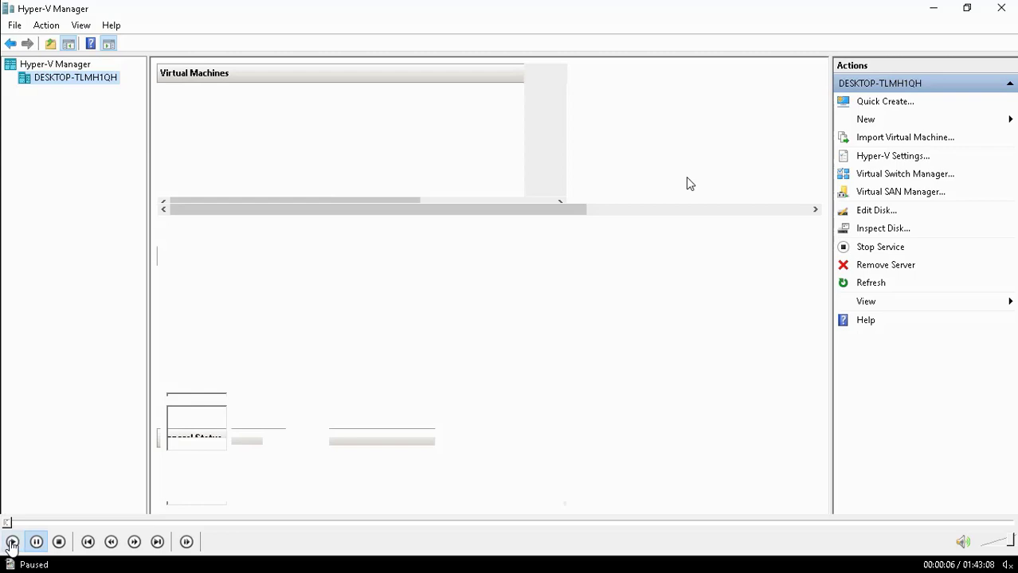
click(12, 543)
click(36, 543)
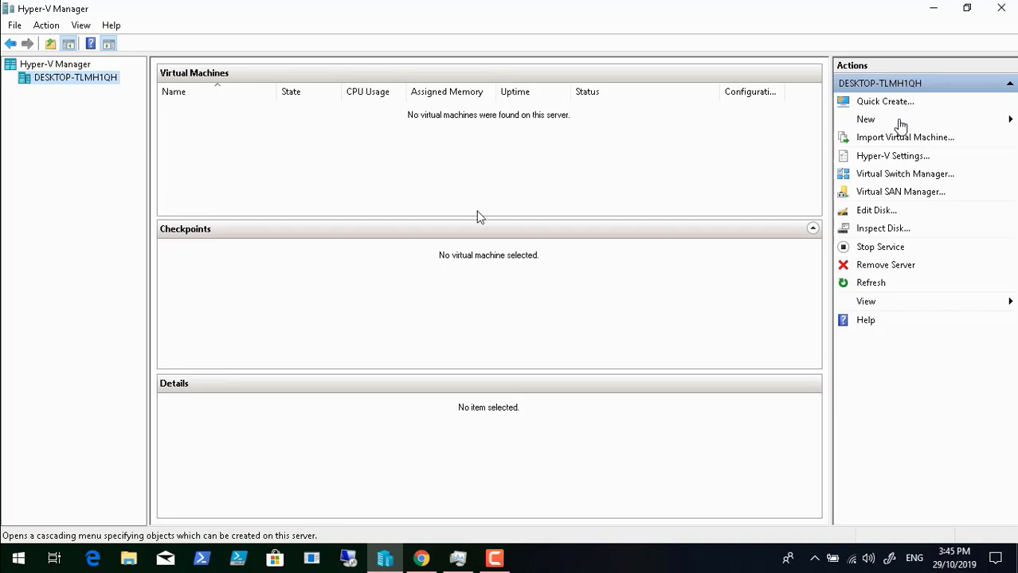
double_click(459, 225)
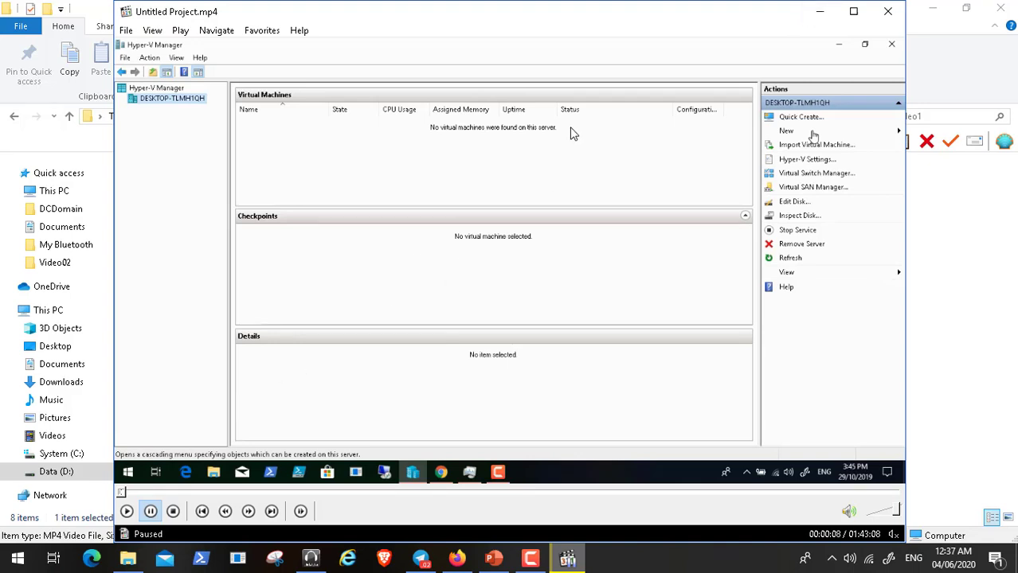
click(823, 14)
click(930, 7)
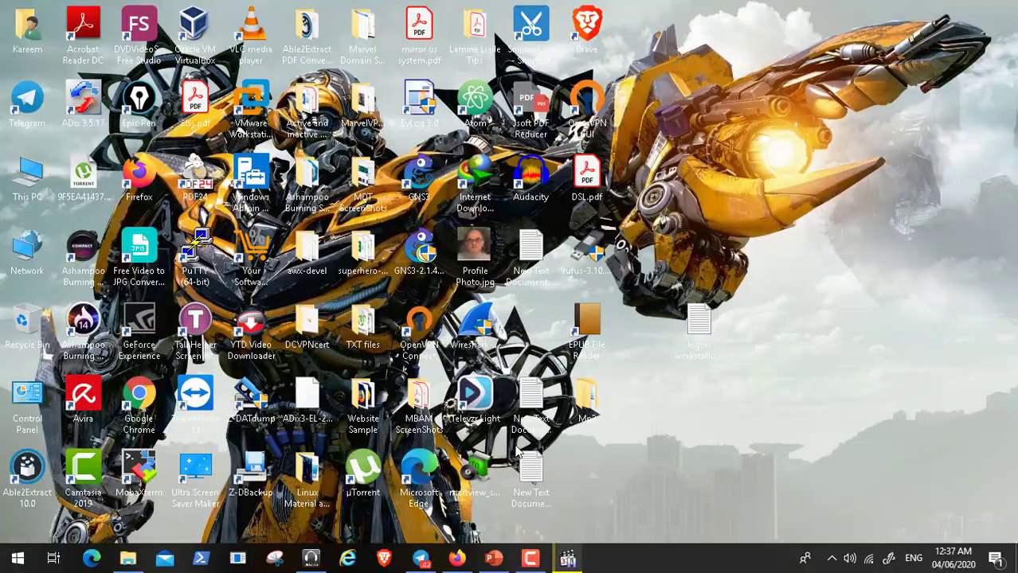
- Switch to Firefox, examine the article's diagrams of the Hyper-V virtual switch and its external, internal and private types, and minimize the browser
click(456, 557)
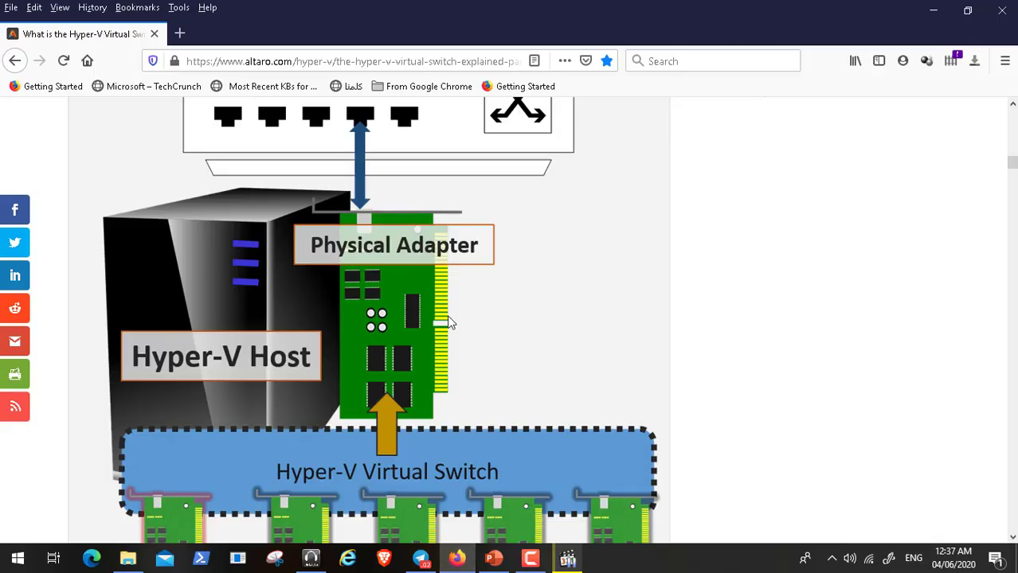
scroll(536, 298, up, 5)
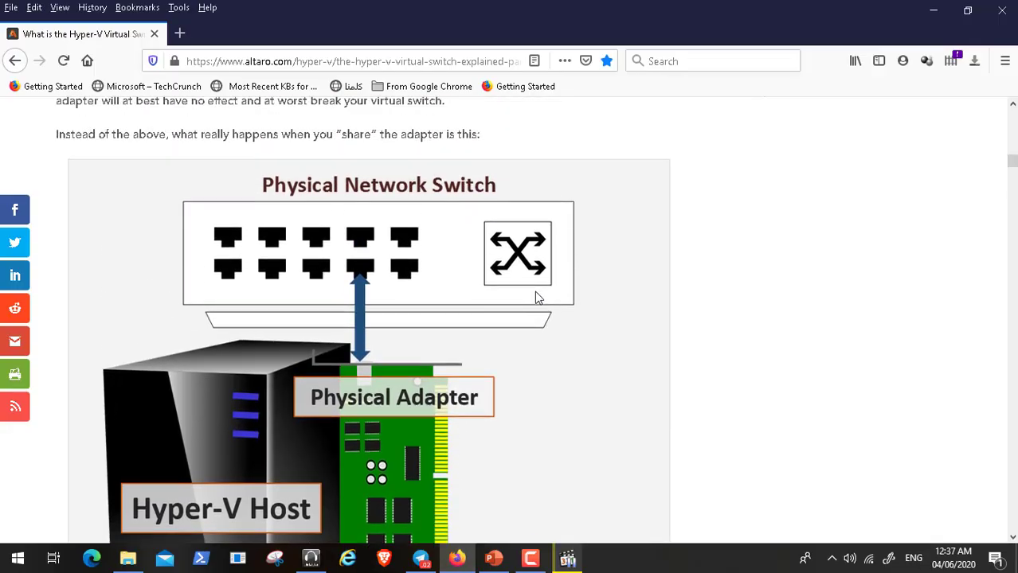
scroll(536, 298, down, 4)
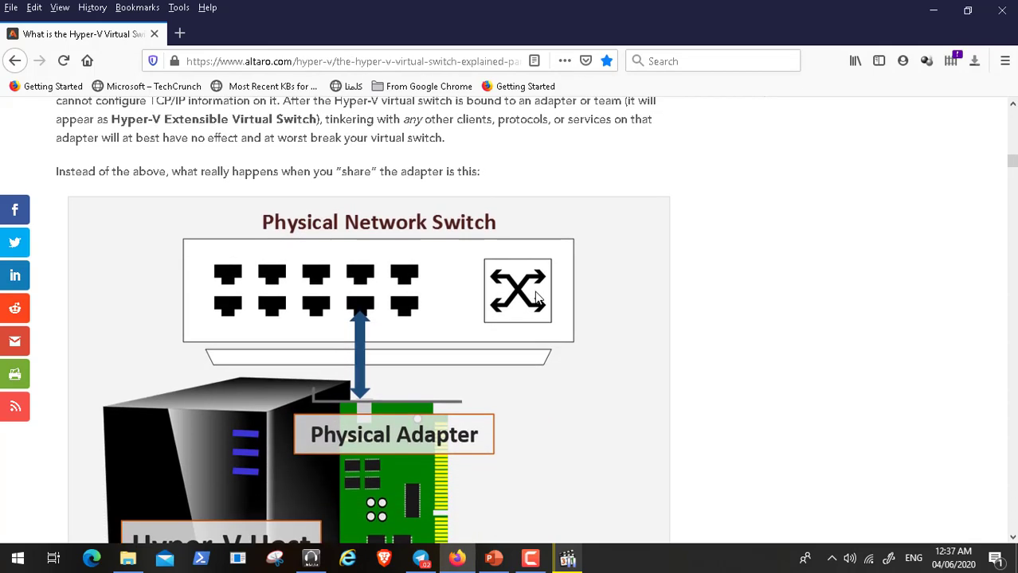
scroll(536, 298, down, 3)
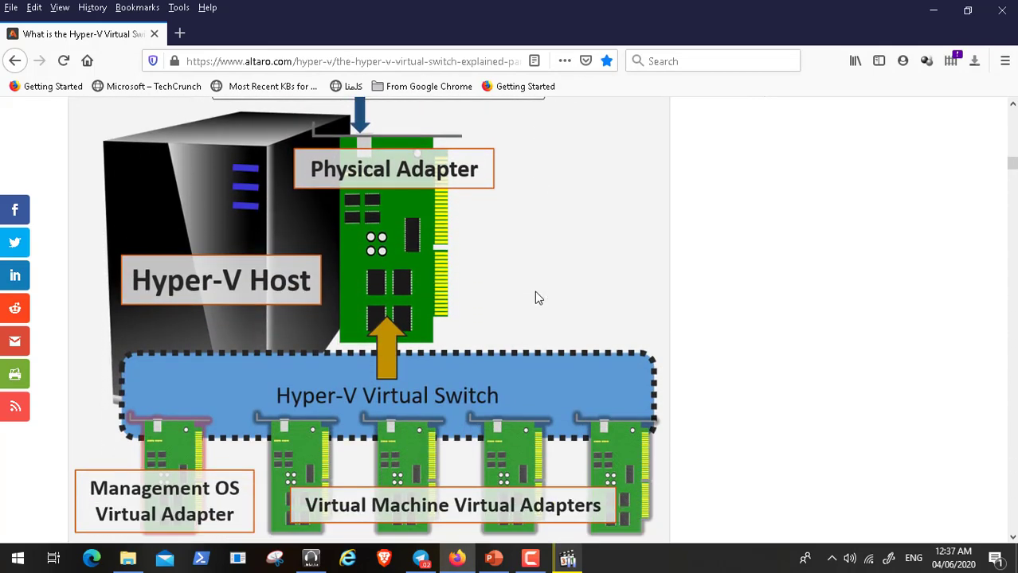
scroll(536, 298, up, 2)
scroll(535, 298, down, 1)
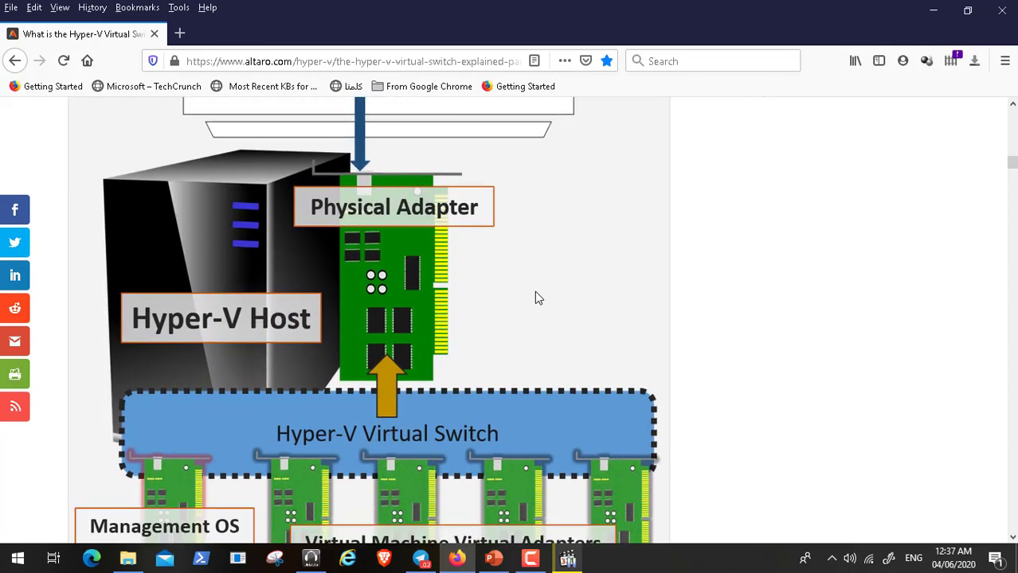
scroll(536, 298, down, 10)
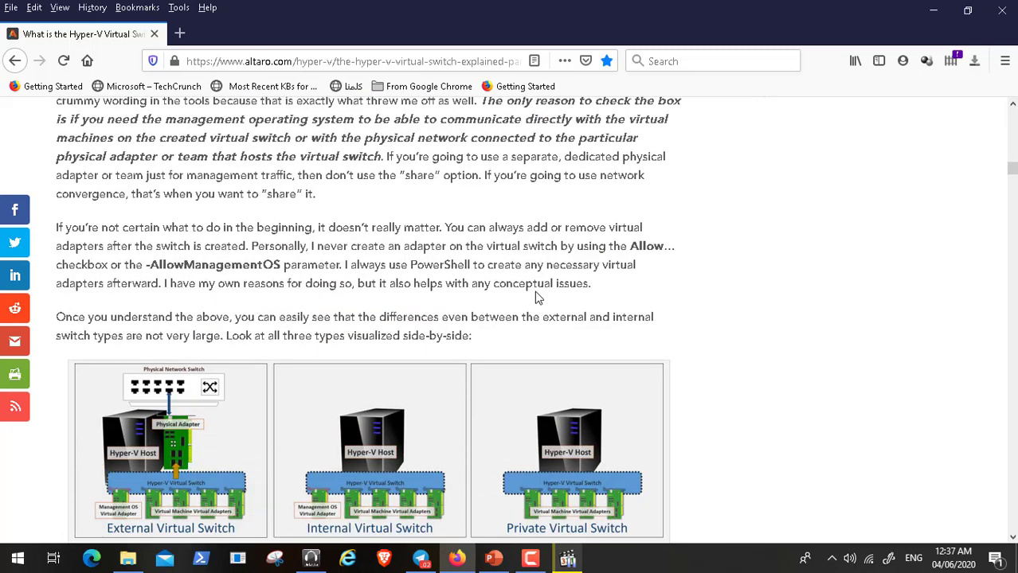
scroll(536, 298, down, 3)
scroll(536, 298, up, 3)
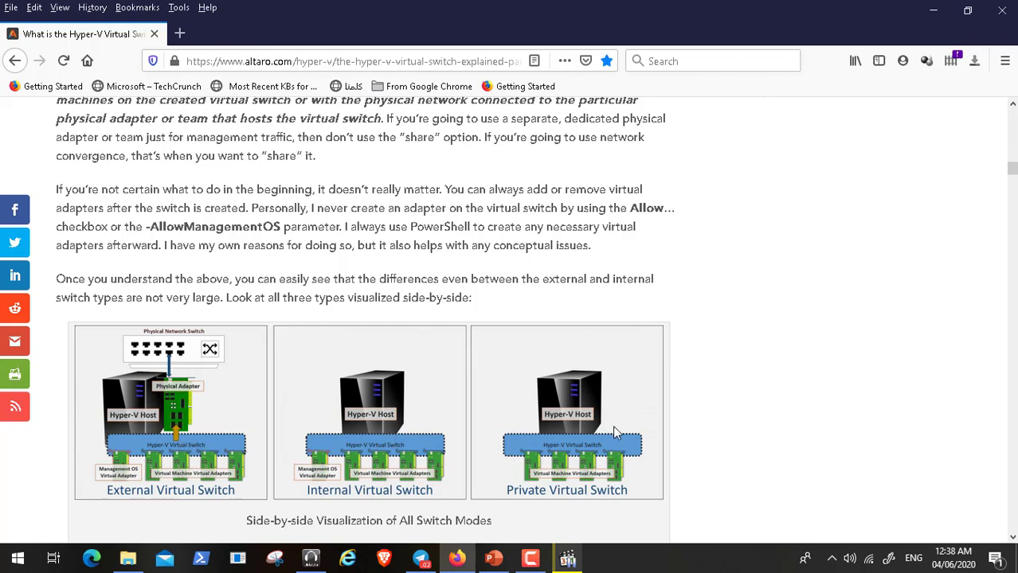
click(929, 10)
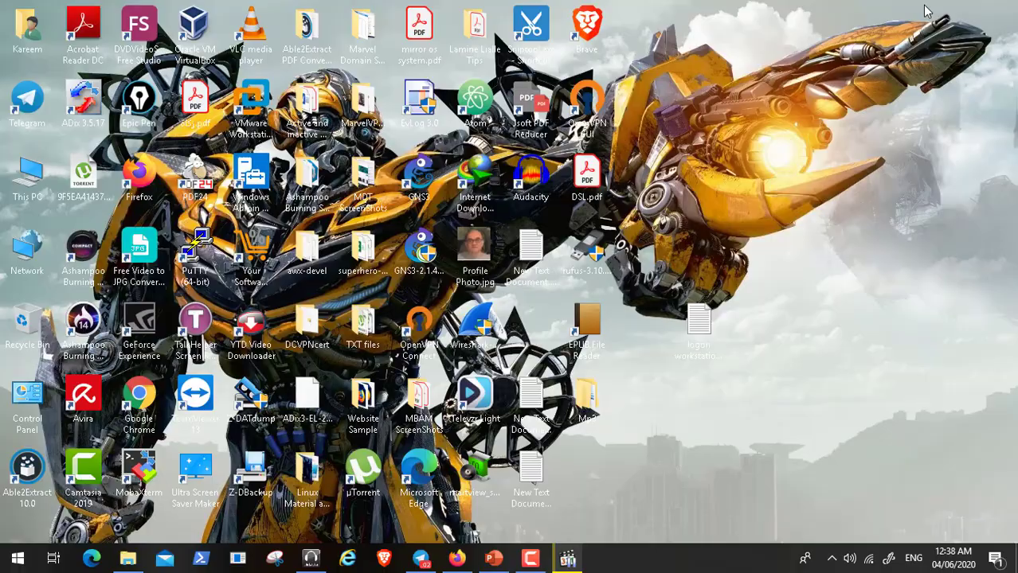
- Open Paint and draw a black-outlined rectangle of about 243 × 54 px left of centre on the blank canvas
click(19, 561)
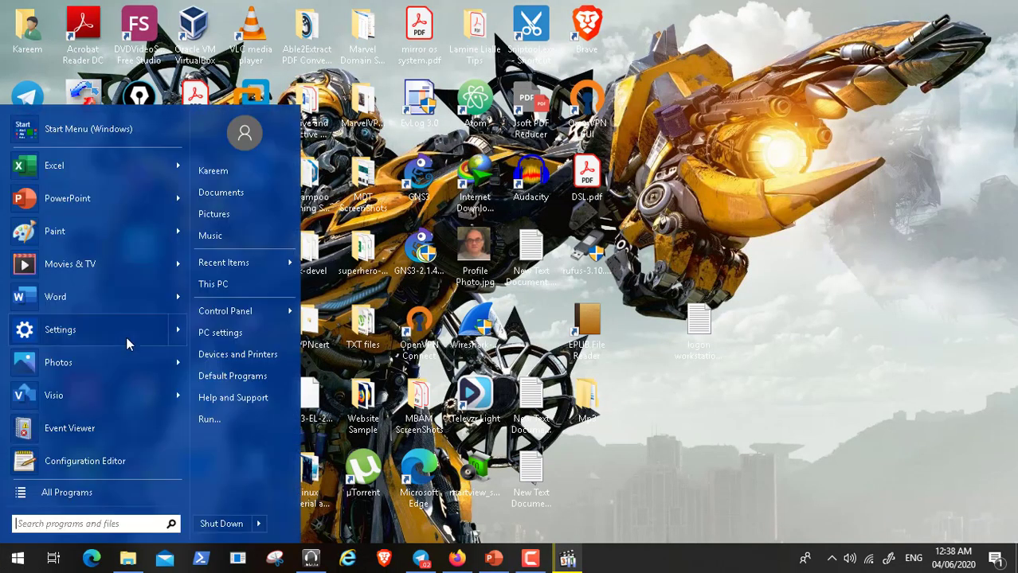
click(89, 235)
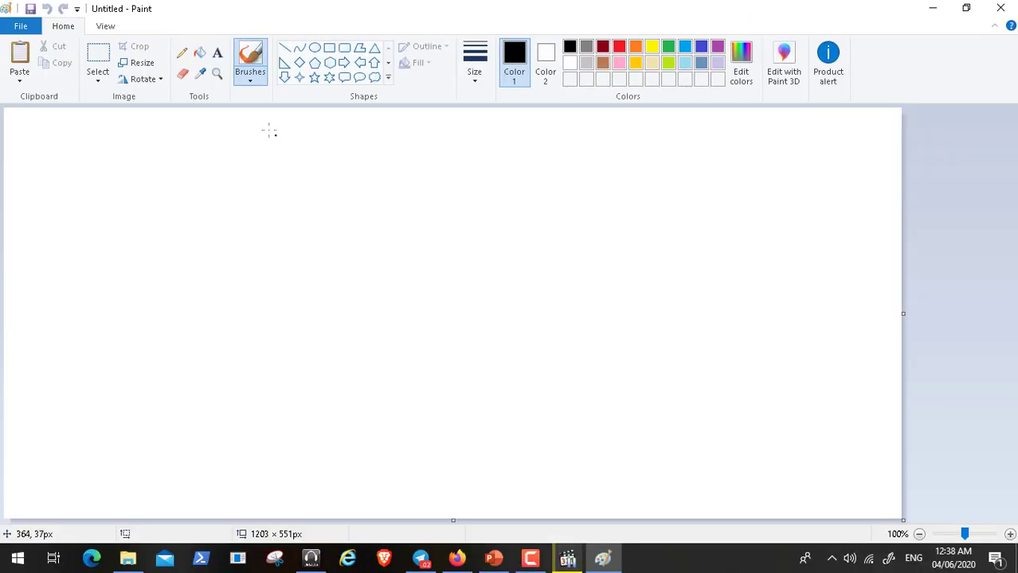
click(330, 49)
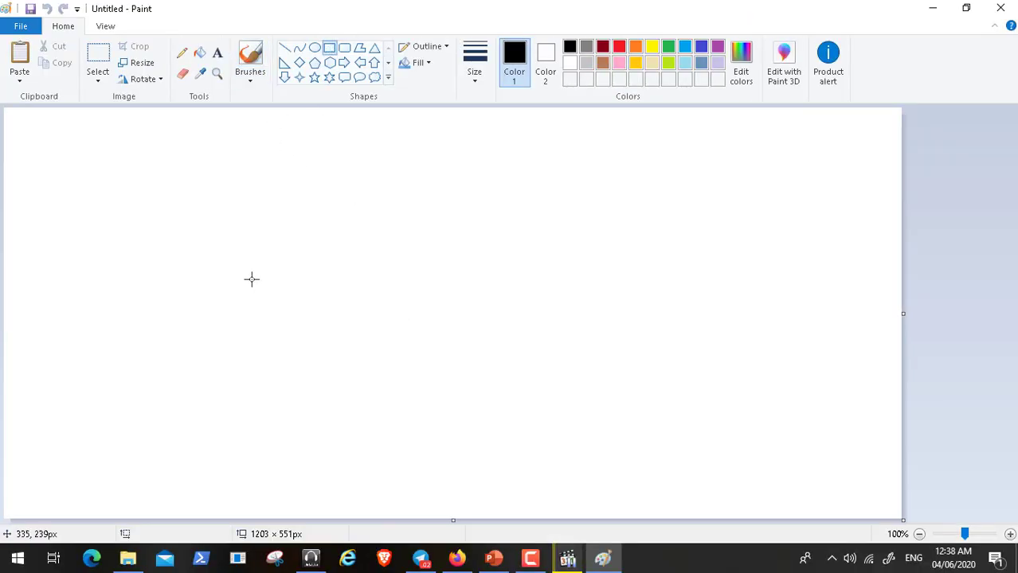
drag(250, 276, 433, 316)
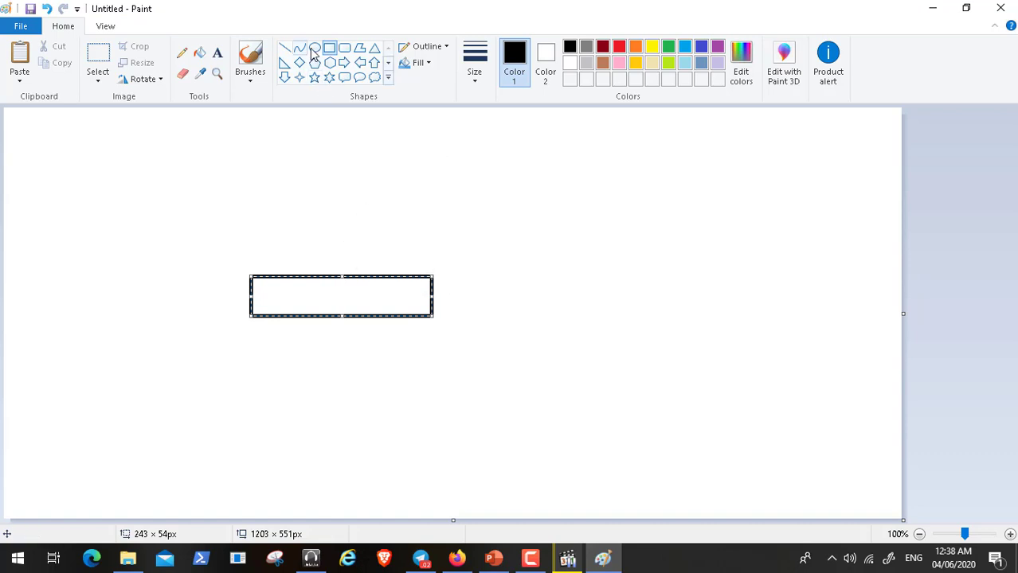
- Draw three rectangles above the long one: about 128 × 77 px, 87 × 61 px and 87 × 72 px from left to right
drag(489, 160, 555, 213)
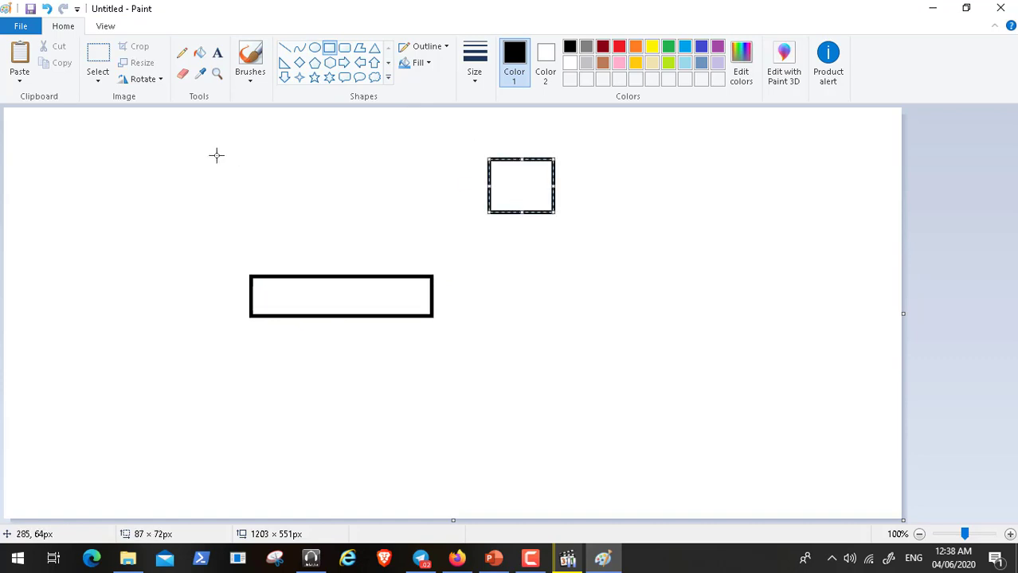
mouse_move(216, 155)
mouse_down()
mouse_move(288, 241)
mouse_move(312, 212)
mouse_up()
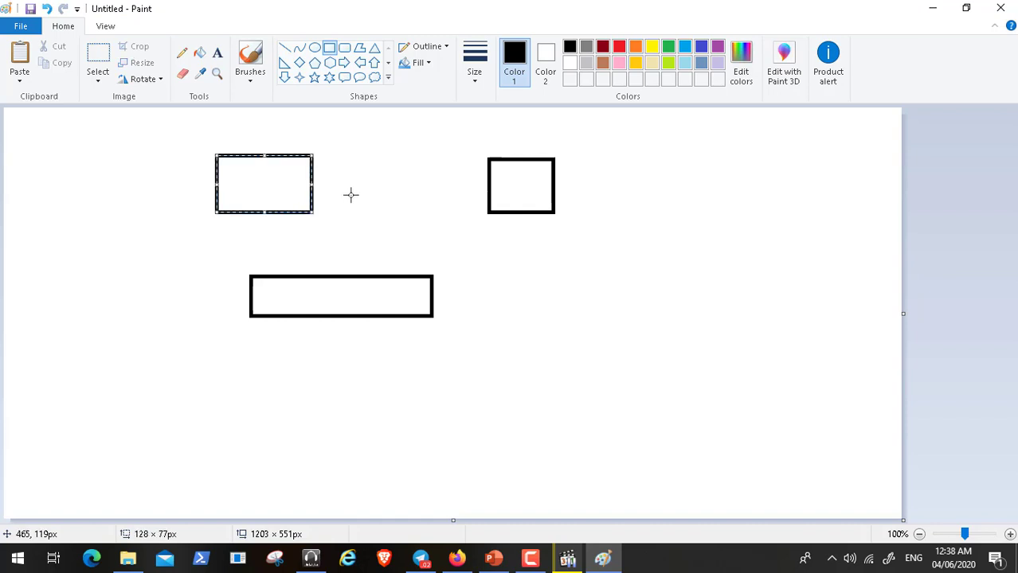
drag(356, 173, 425, 222)
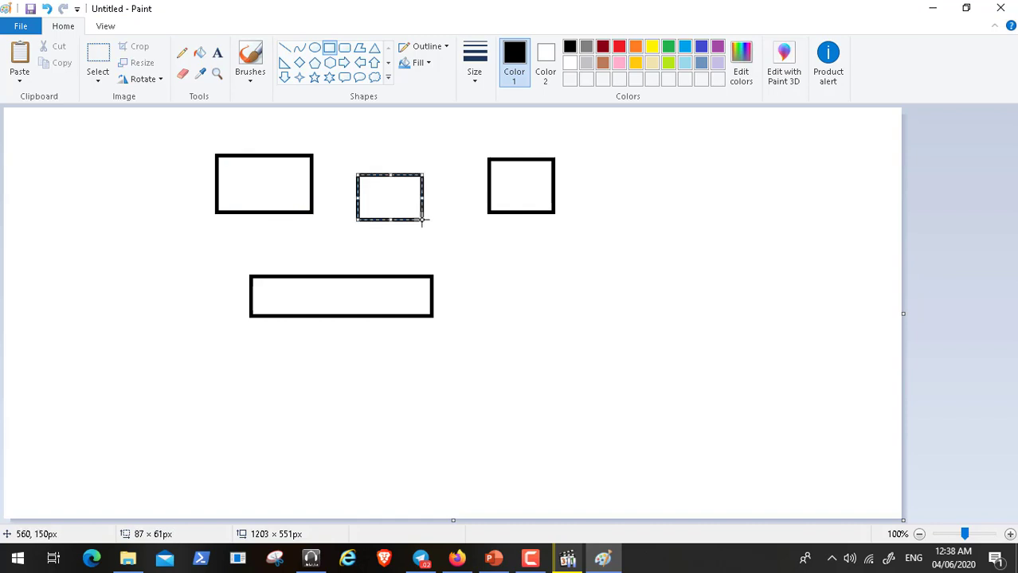
- Add the label DCDC01 at font size 11, narrow its text box to about 115 px and place it inside the upper-left rectangle
click(217, 52)
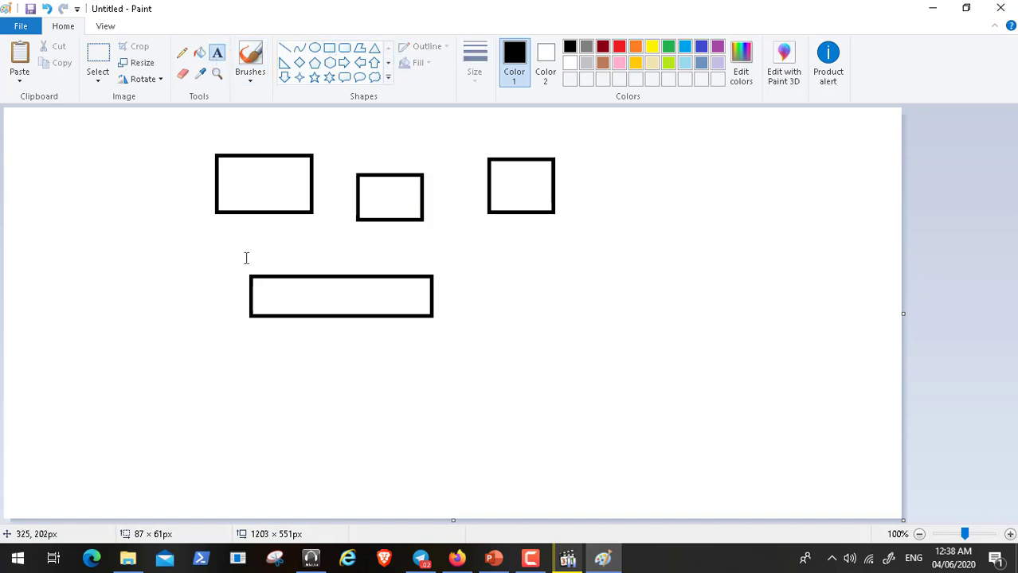
click(235, 181)
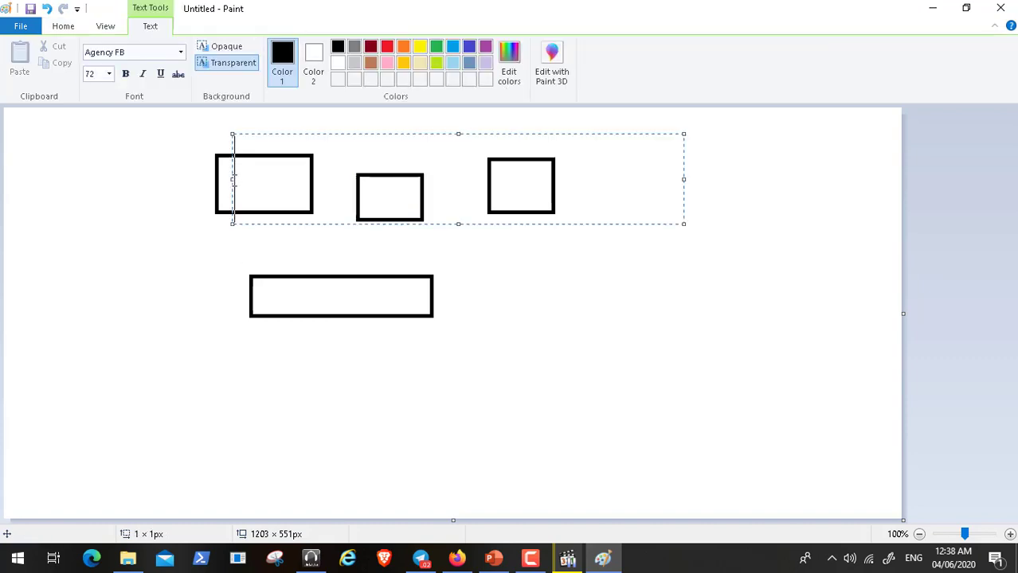
click(109, 74)
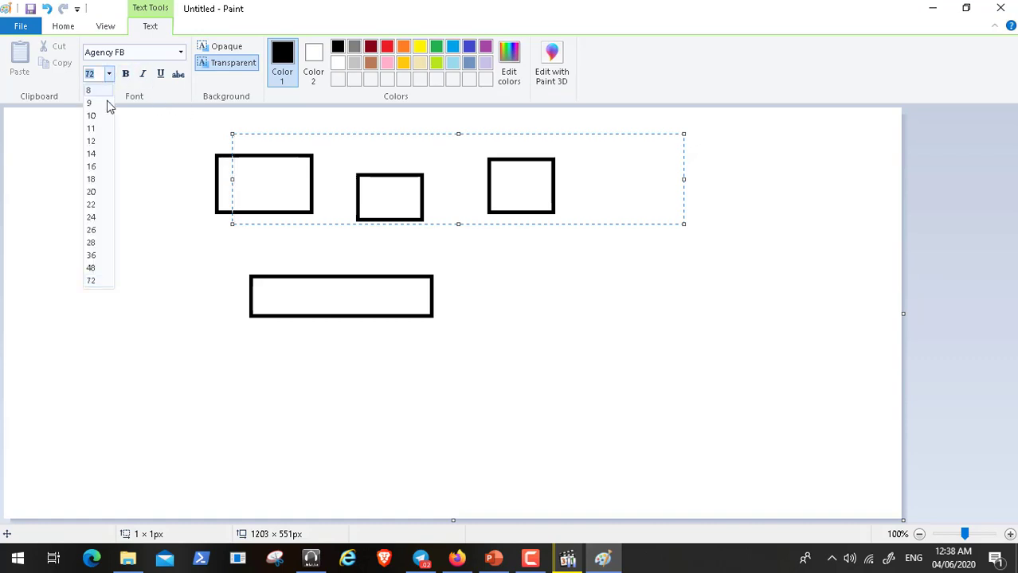
click(94, 128)
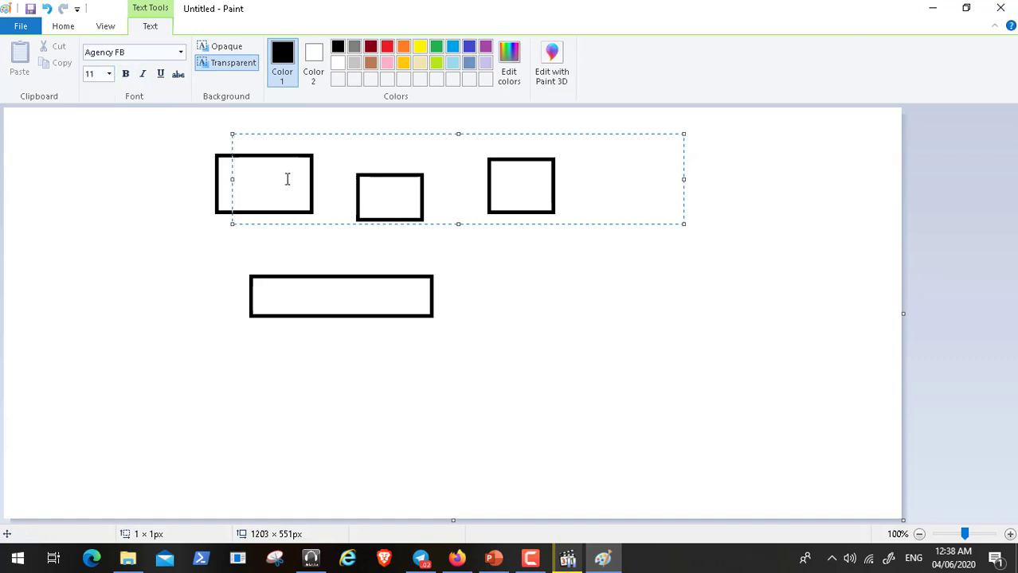
text(DCDC01)
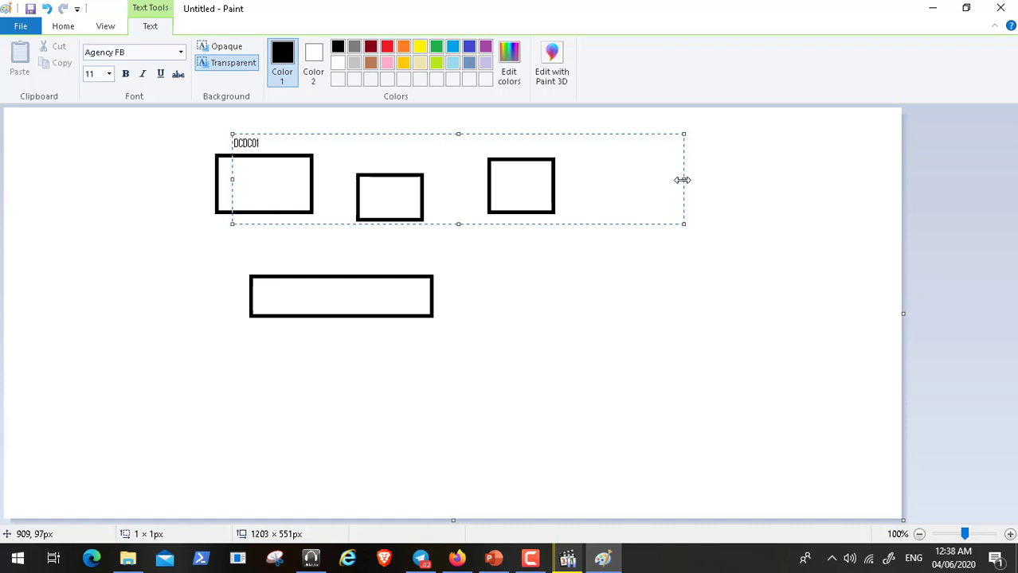
drag(683, 180, 312, 183)
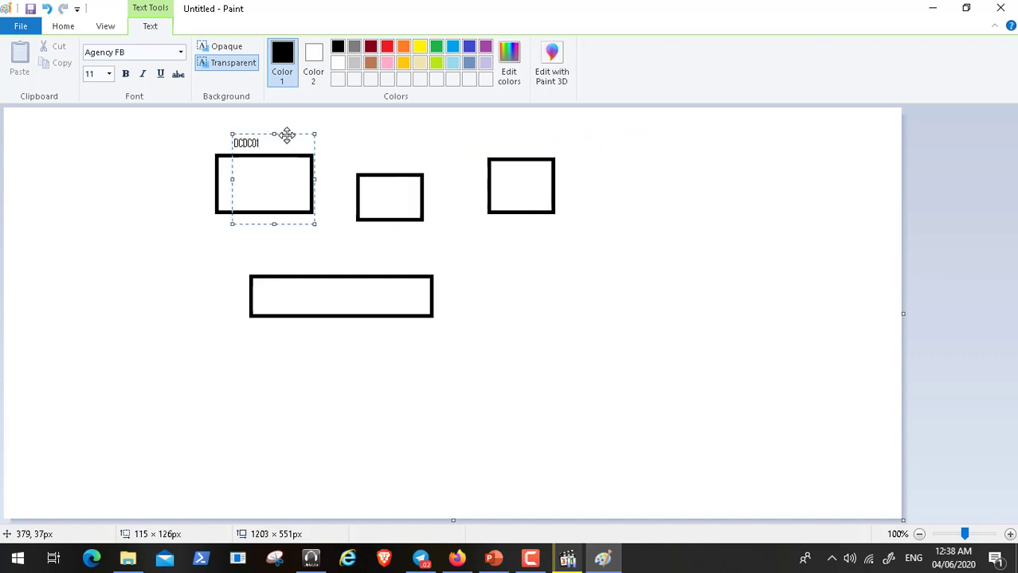
drag(287, 136, 285, 165)
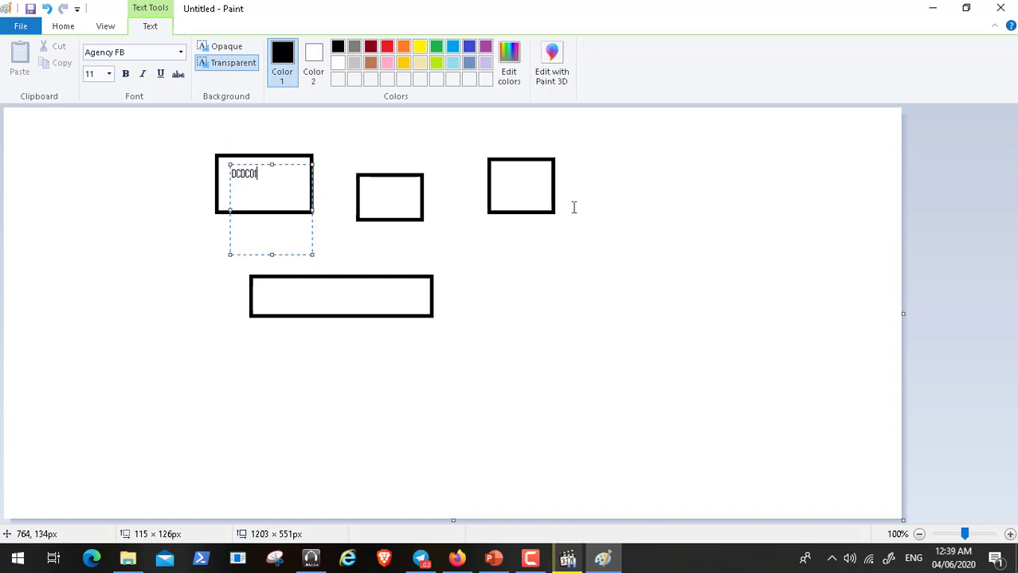
- Label the upper-right rectangle DCDC02 and the upper middle rectangle PC01
click(512, 181)
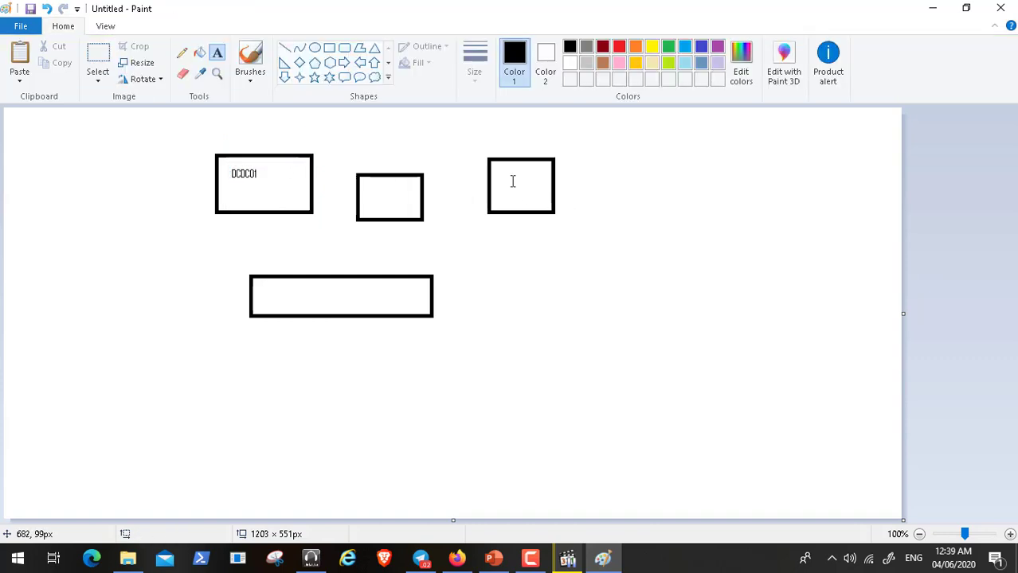
click(512, 182)
text(D)
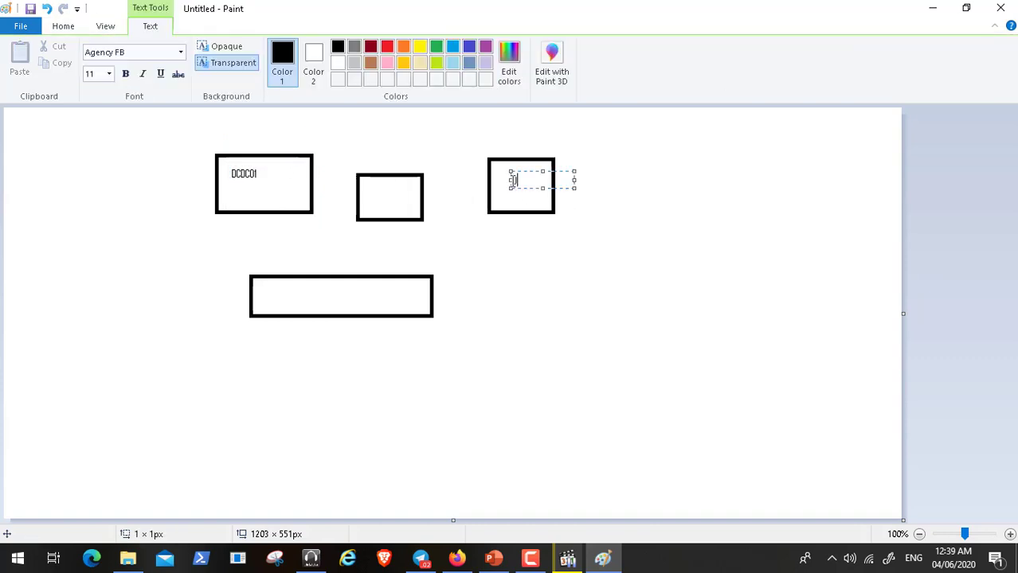
text(CDC02)
click(367, 185)
click(367, 184)
click(355, 267)
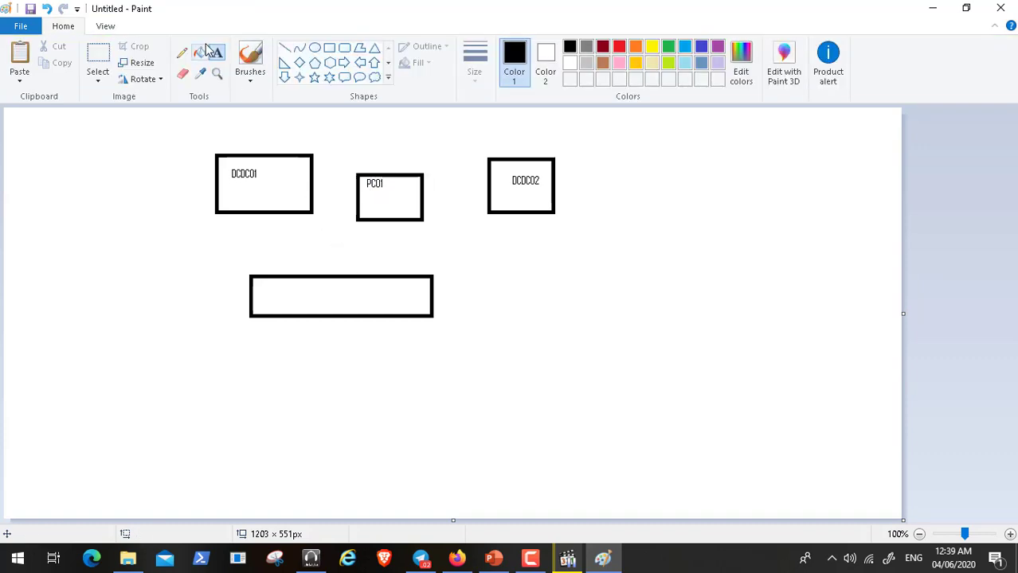
- Draw straight lines linking the DCDC01, PC01 and DCDC02 boxes to the long rectangle below them
click(285, 47)
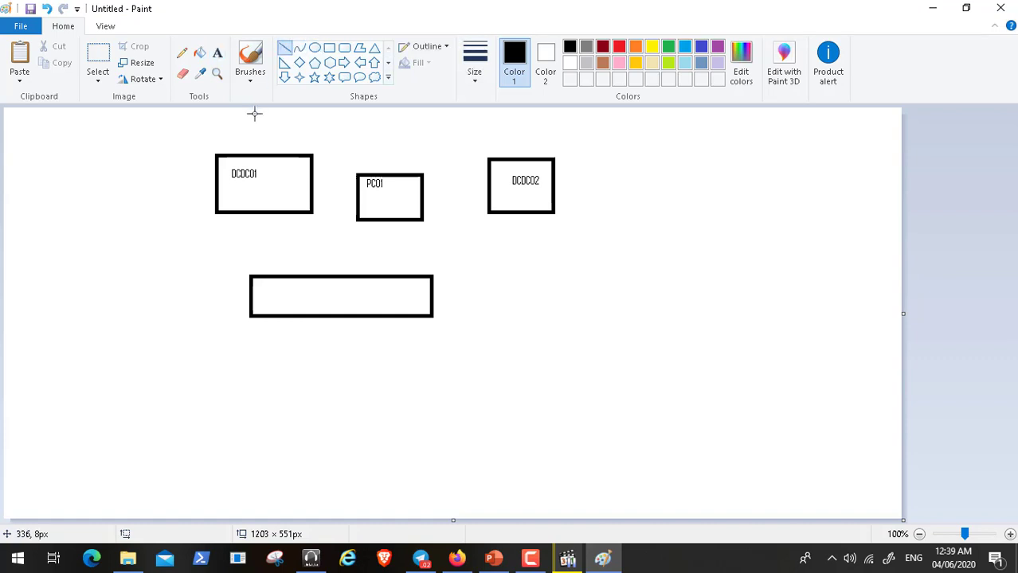
drag(275, 221, 289, 271)
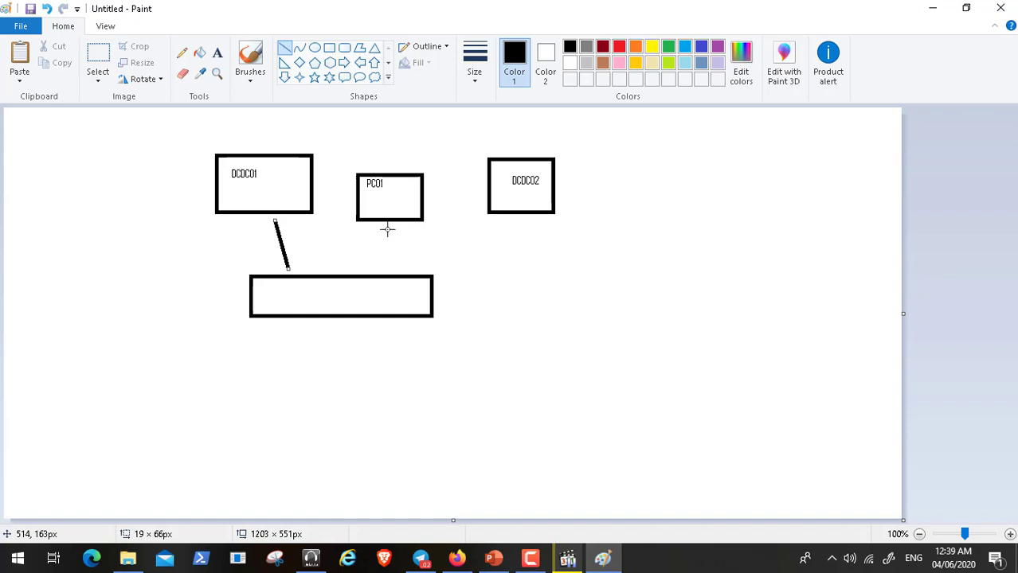
drag(388, 230, 388, 264)
drag(519, 223, 441, 269)
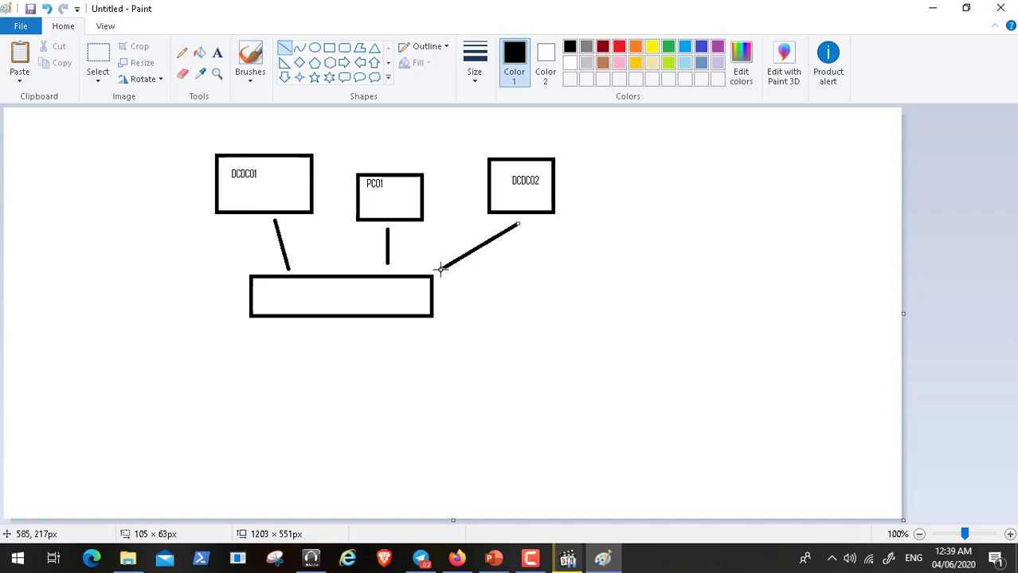
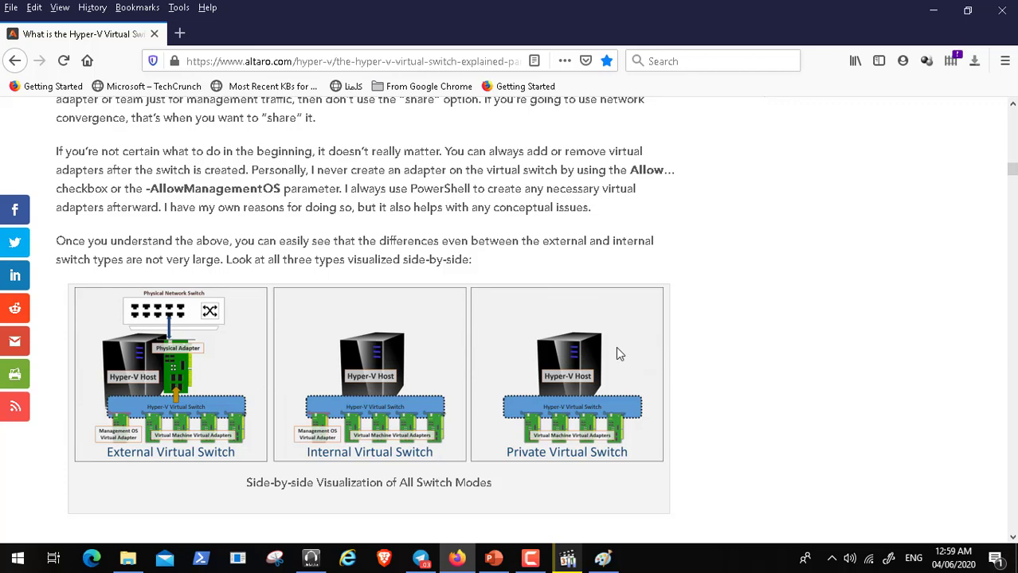
- Review the Altaro article's switch type comparison and virtual adapter sections back up to its title, and minimize the browser
scroll(619, 353, up, 2)
scroll(620, 353, down, 3)
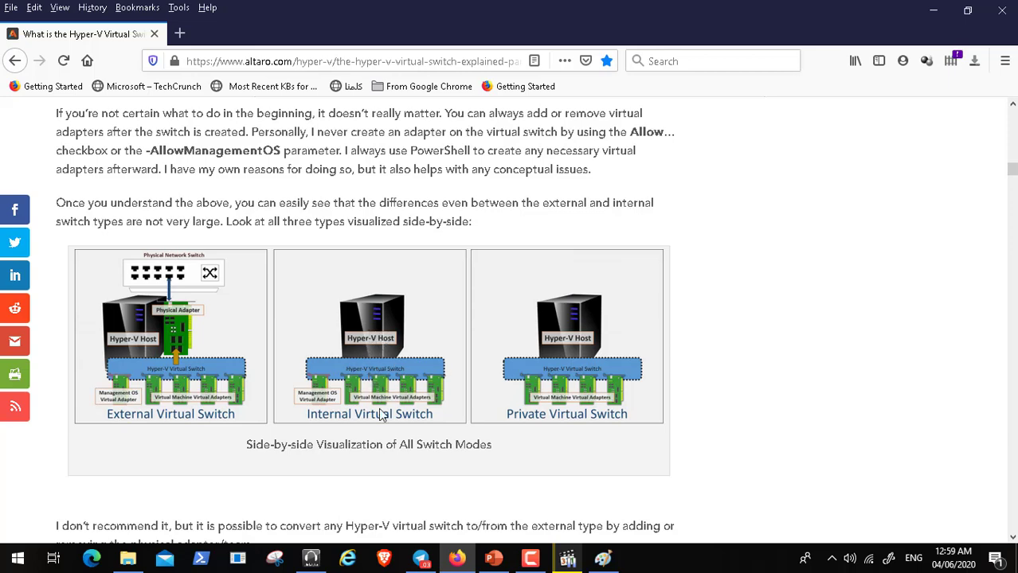
scroll(387, 361, up, 15)
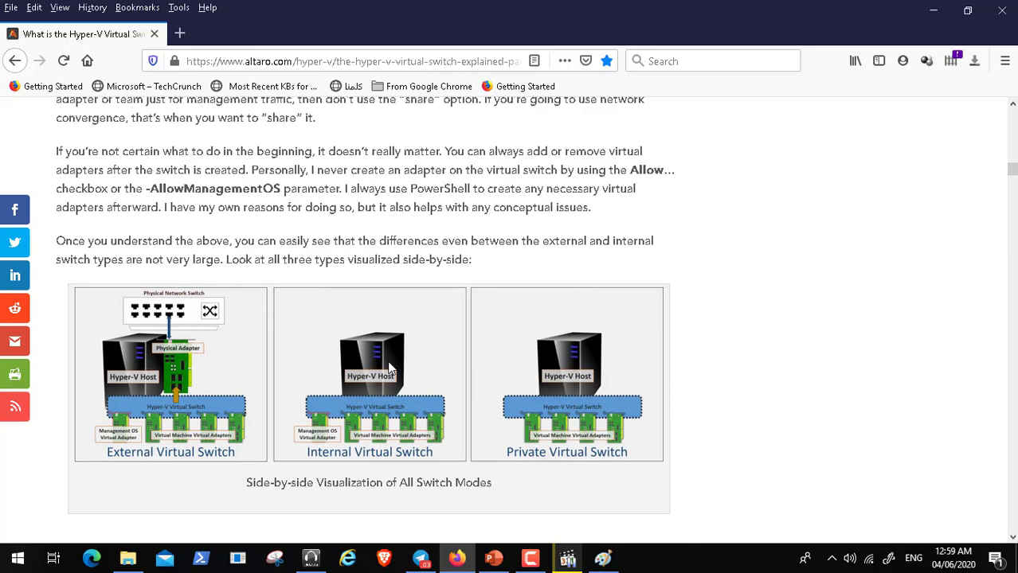
scroll(387, 361, up, 20)
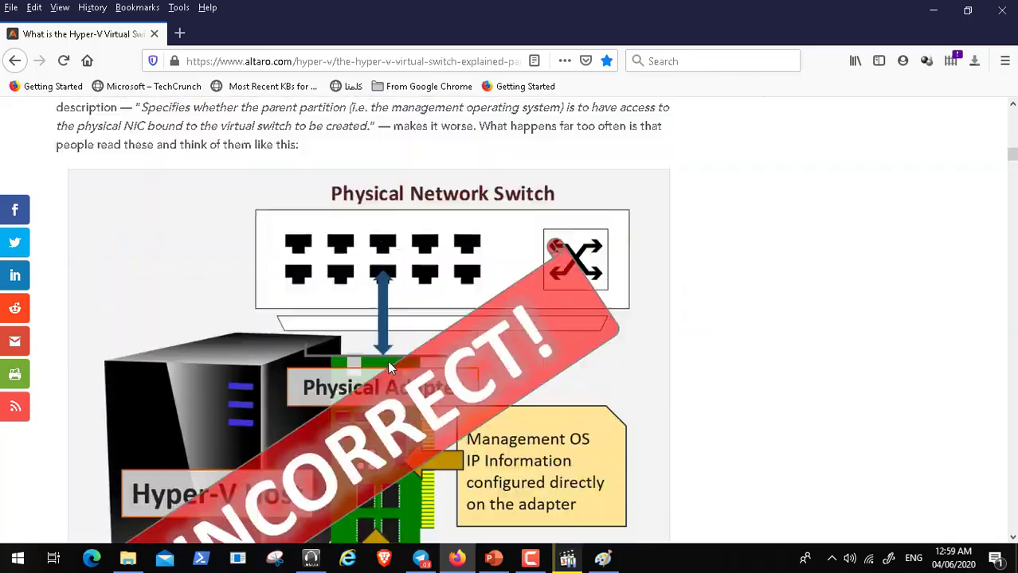
scroll(390, 368, down, 10)
scroll(390, 368, up, 5)
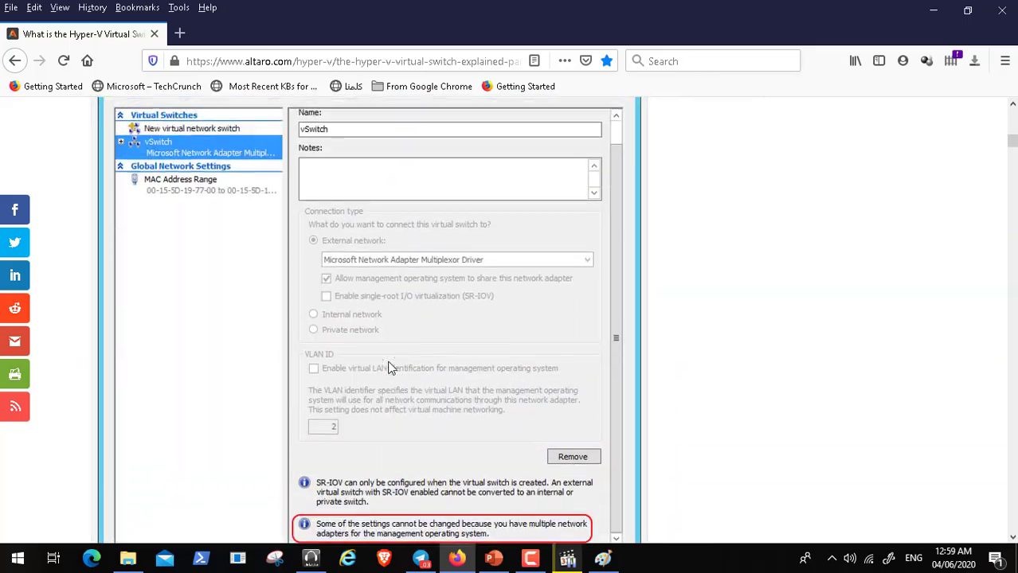
scroll(391, 368, up, 12)
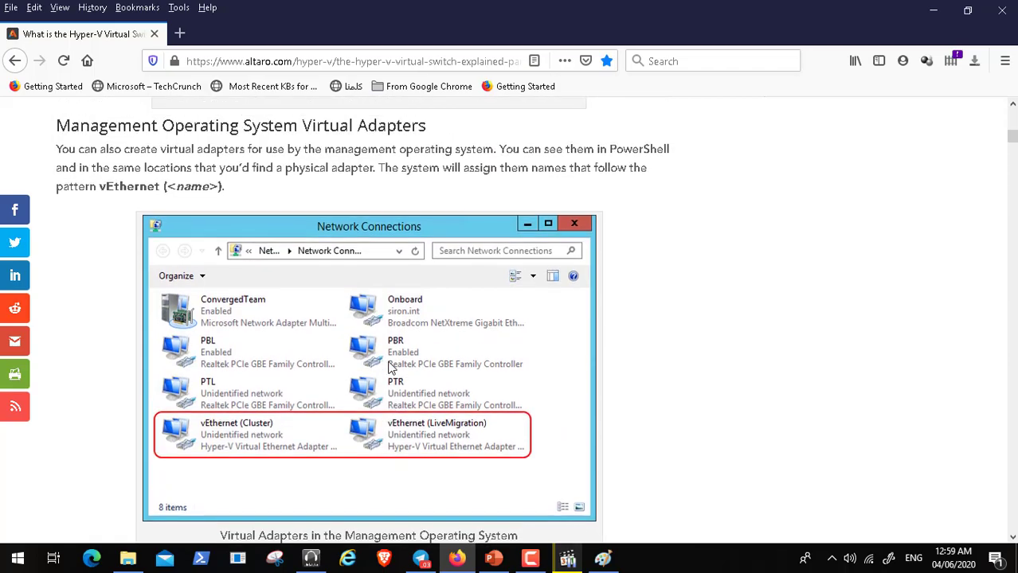
scroll(390, 368, up, 12)
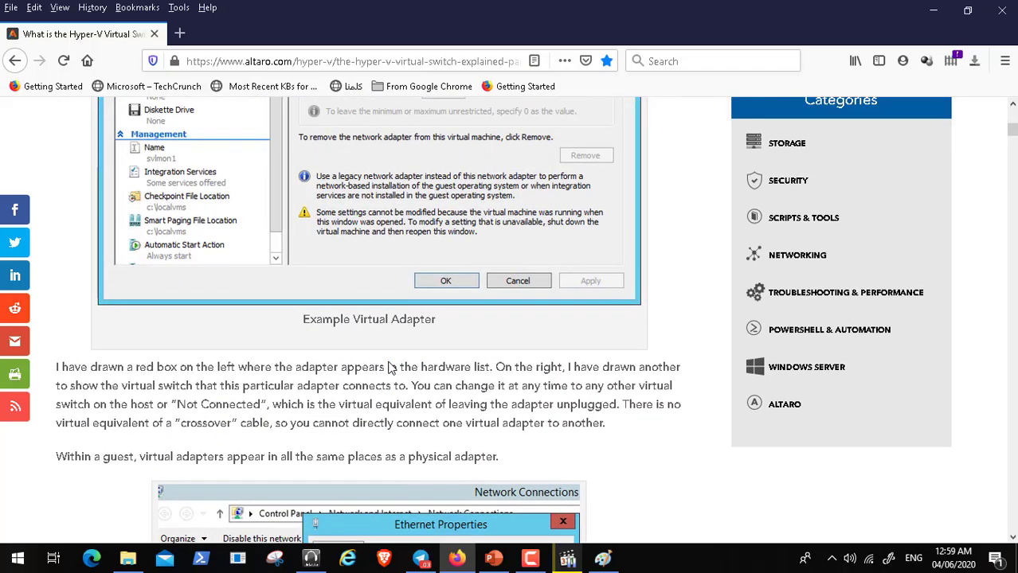
scroll(390, 368, up, 3)
scroll(390, 368, down, 6)
scroll(390, 368, down, 3)
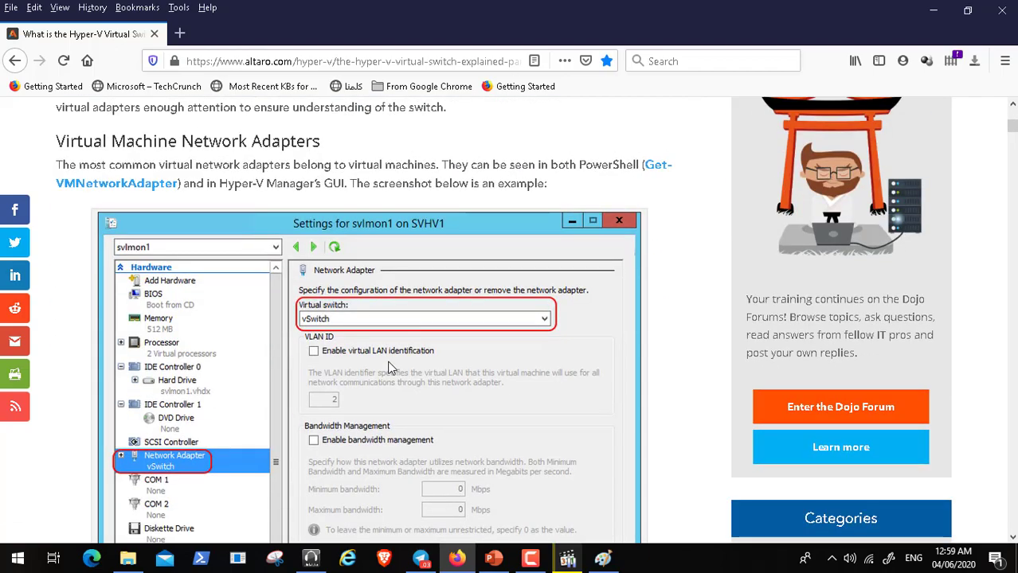
scroll(390, 368, up, 15)
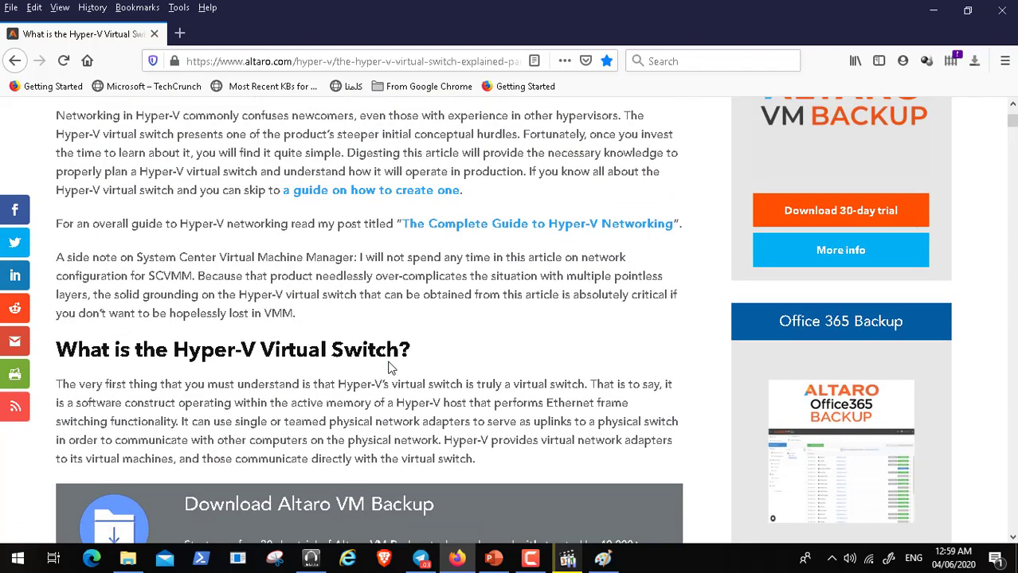
scroll(391, 368, up, 10)
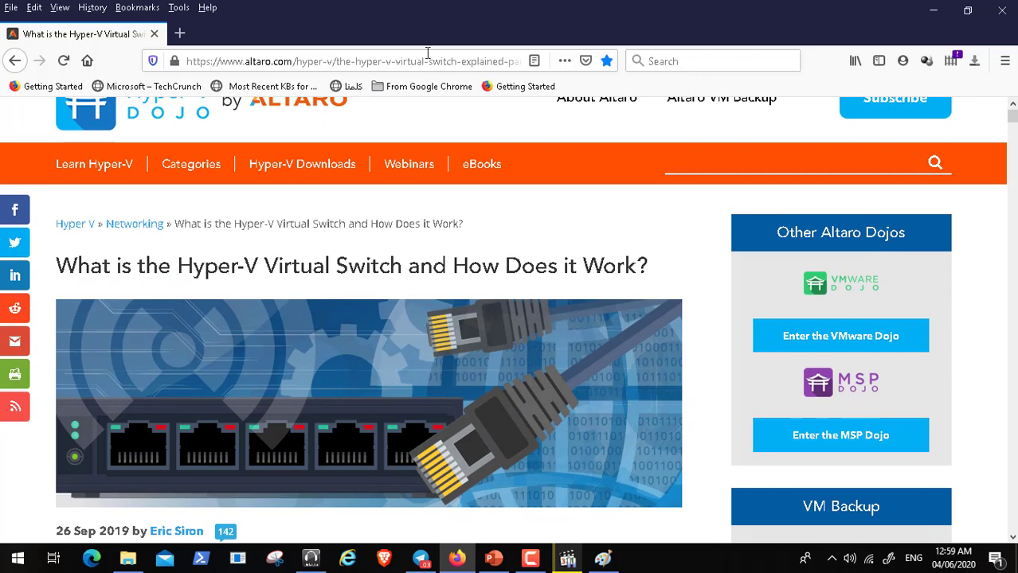
click(933, 10)
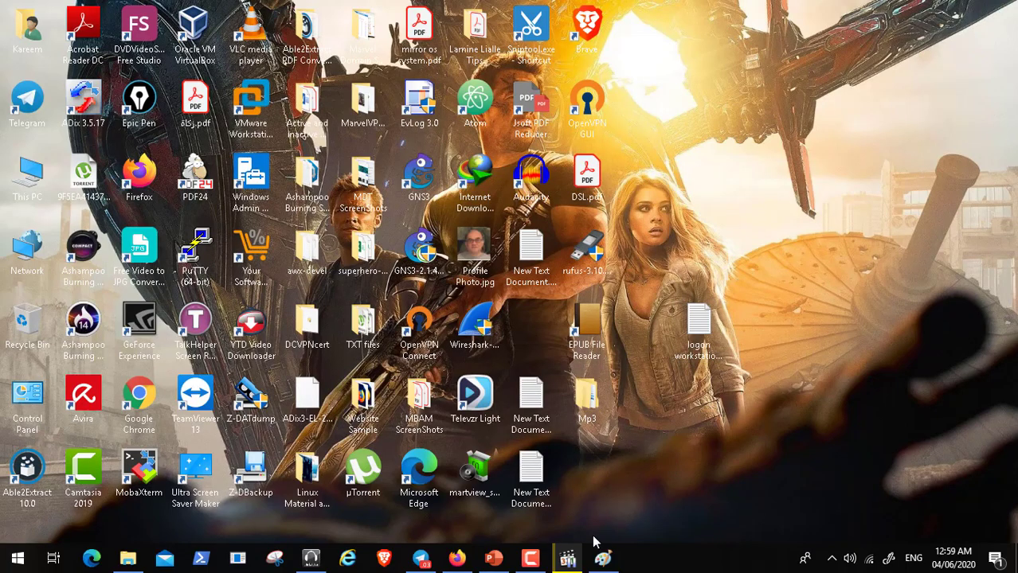
- Play the Untitled Project.mp4 recording full screen and skip through its Hyper-V Settings and new virtual machine parts, returning near the start
click(567, 558)
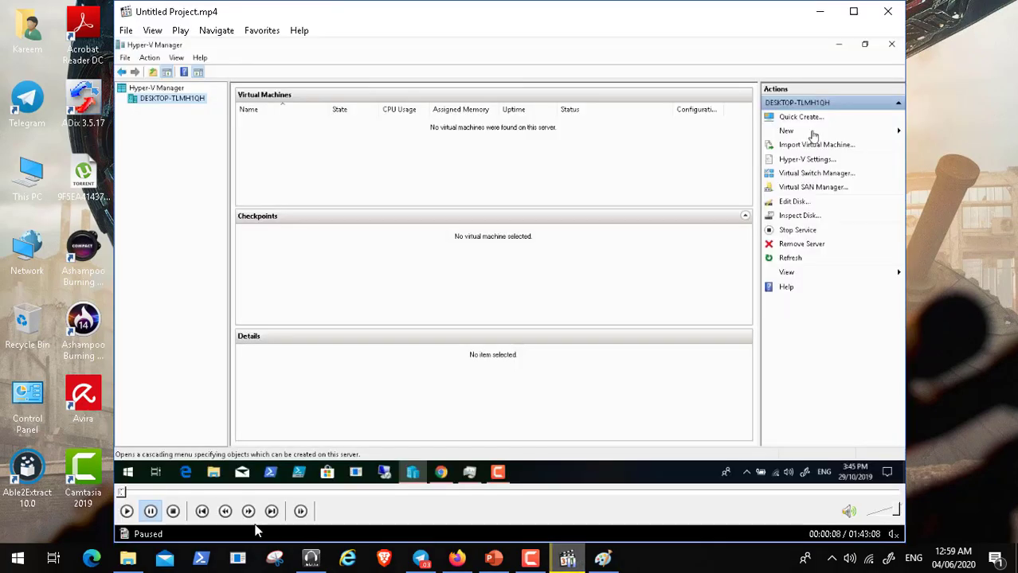
click(127, 512)
double_click(363, 221)
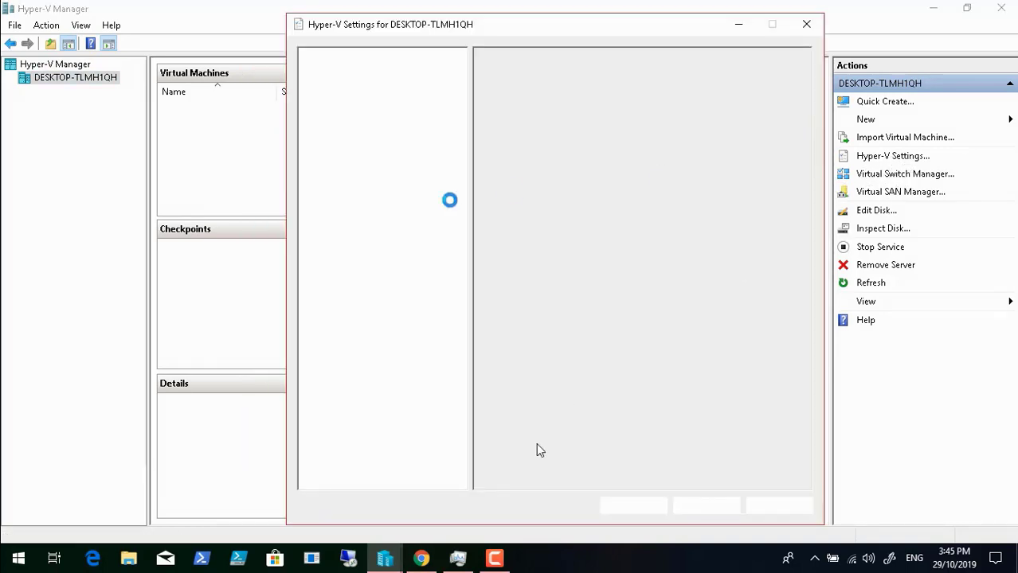
mouse_move(6, 556)
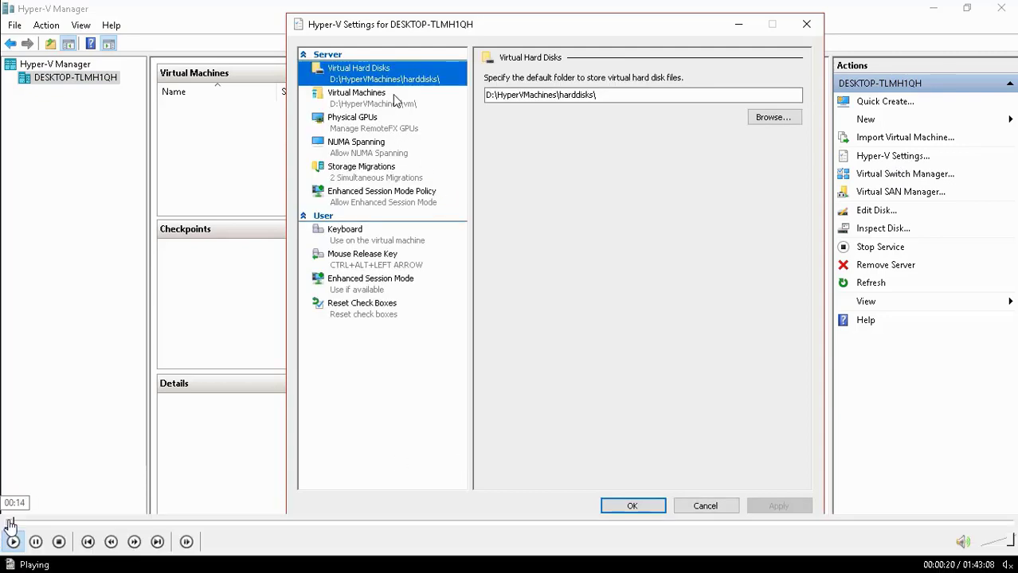
drag(11, 525, 17, 526)
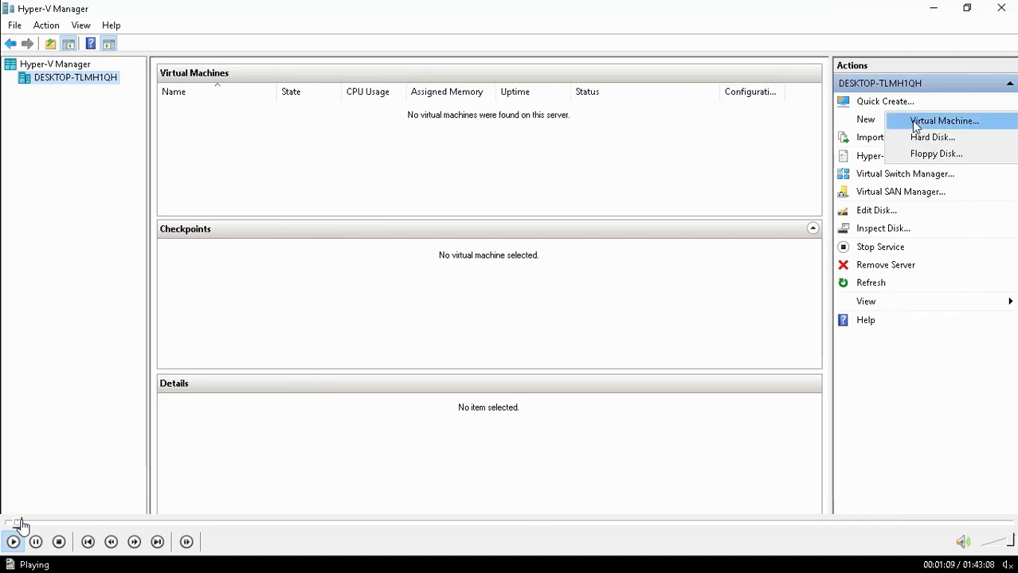
mouse_move(20, 523)
mouse_down()
mouse_move(39, 523)
mouse_move(6, 522)
mouse_up()
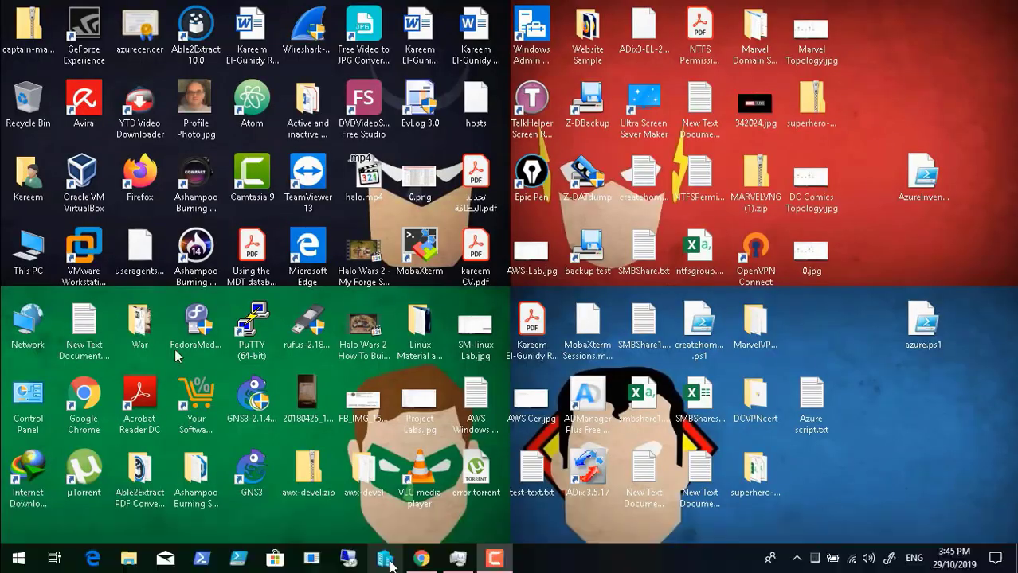
- Leave full screen, pause the recording, jump to 00:00:45 at the Hyper-V Manager window and return to full screen
double_click(176, 352)
click(149, 510)
click(126, 493)
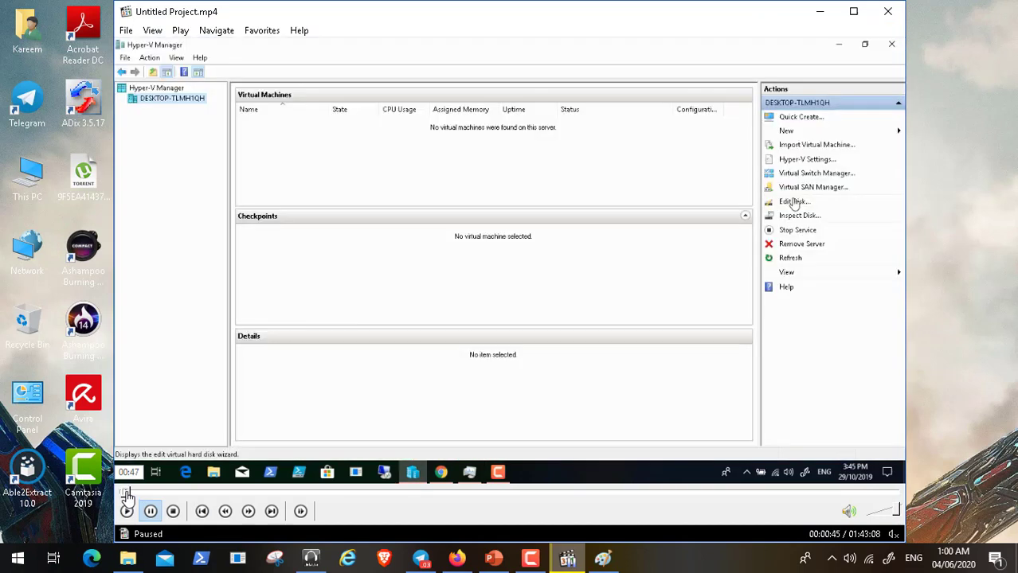
double_click(491, 325)
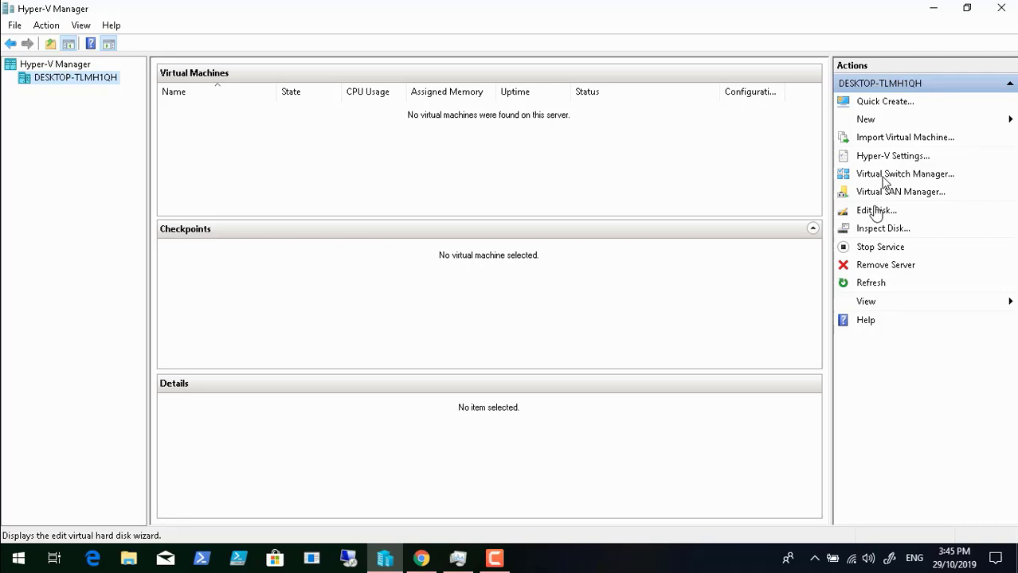
mouse_move(446, 541)
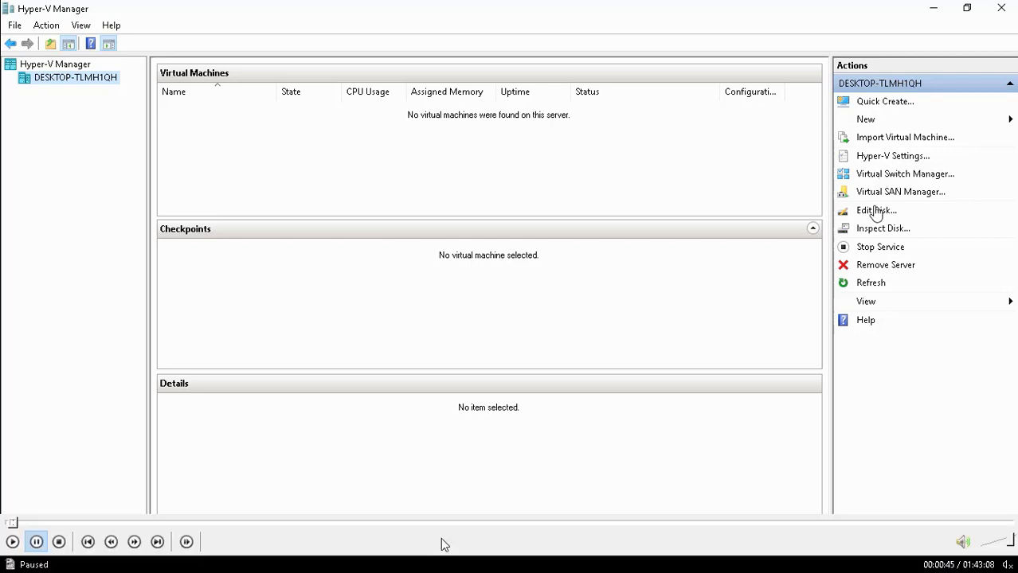
- Leave the recording's full screen view and open the bookmarked article "Taking a Better Look at Hyper-V Private Networks" in Firefox
double_click(407, 391)
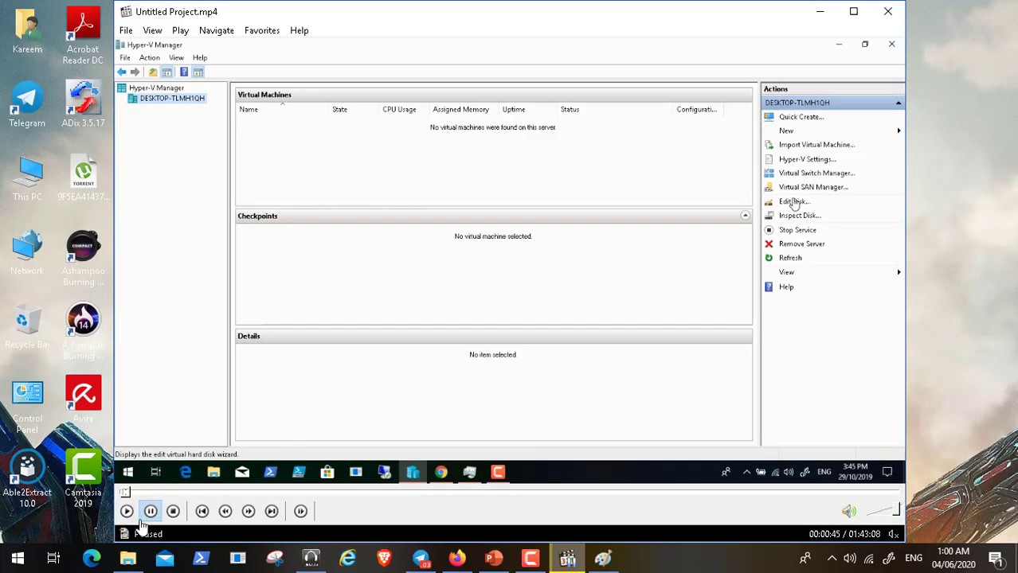
click(457, 560)
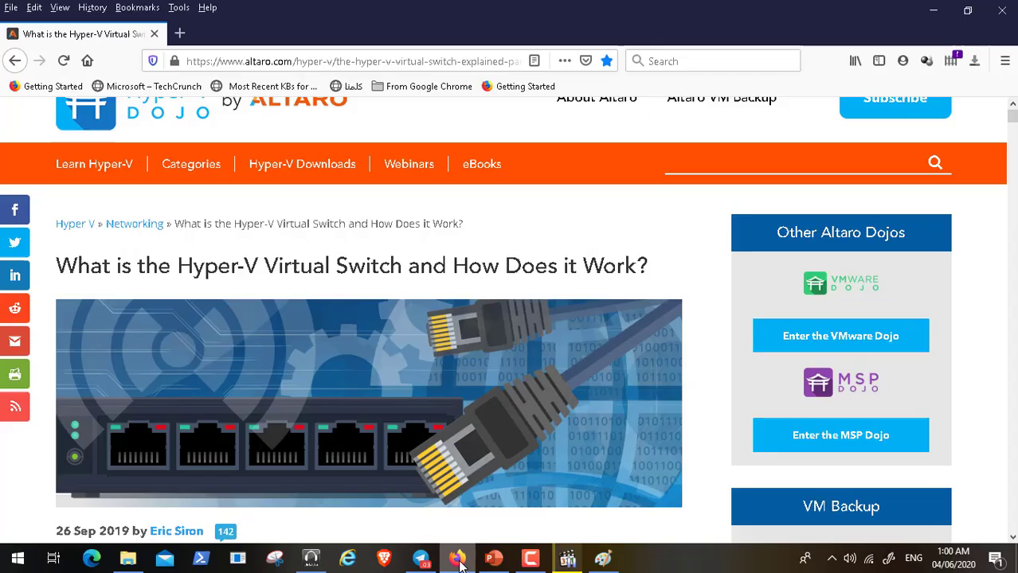
click(137, 7)
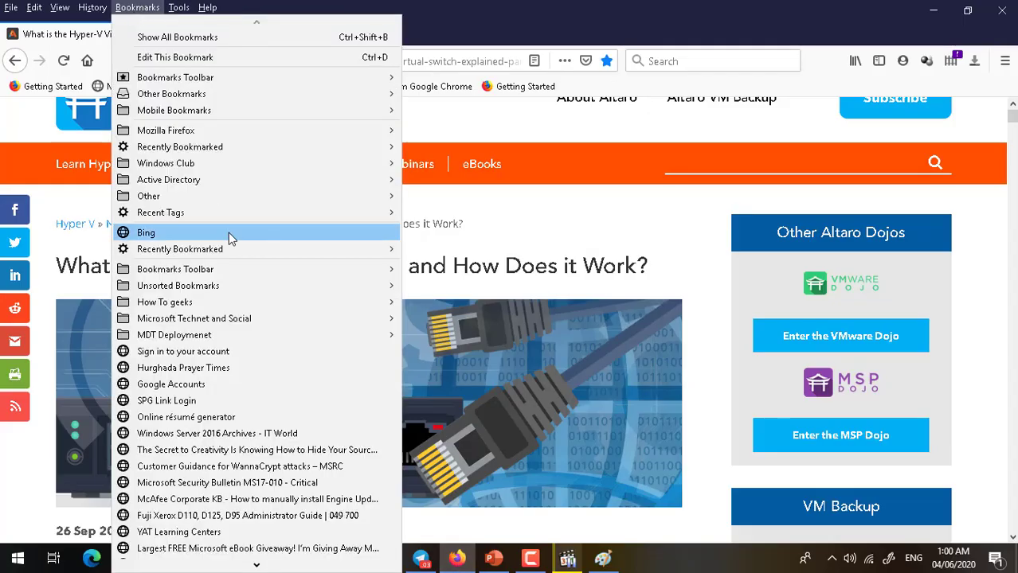
mouse_move(257, 197)
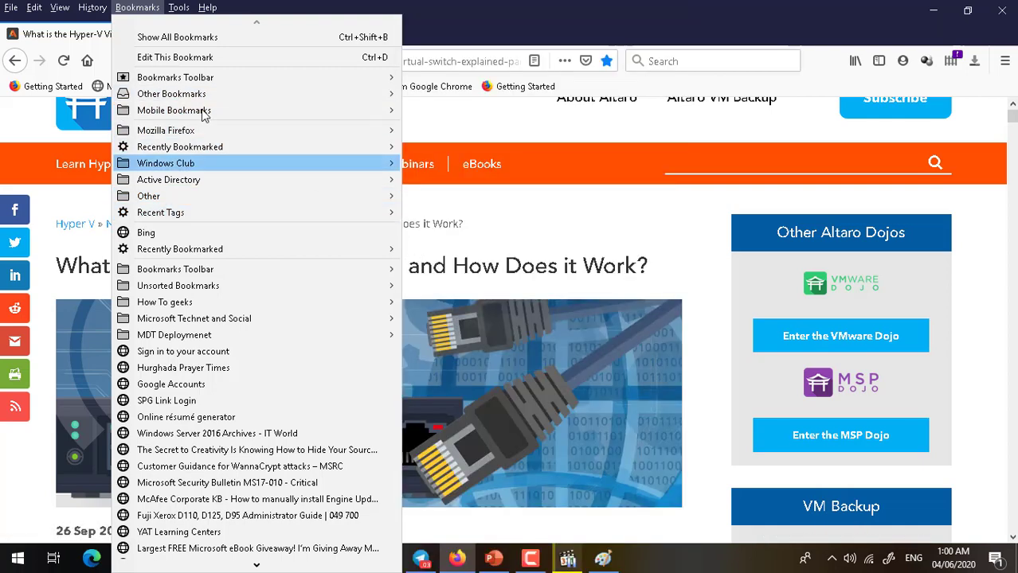
mouse_move(217, 94)
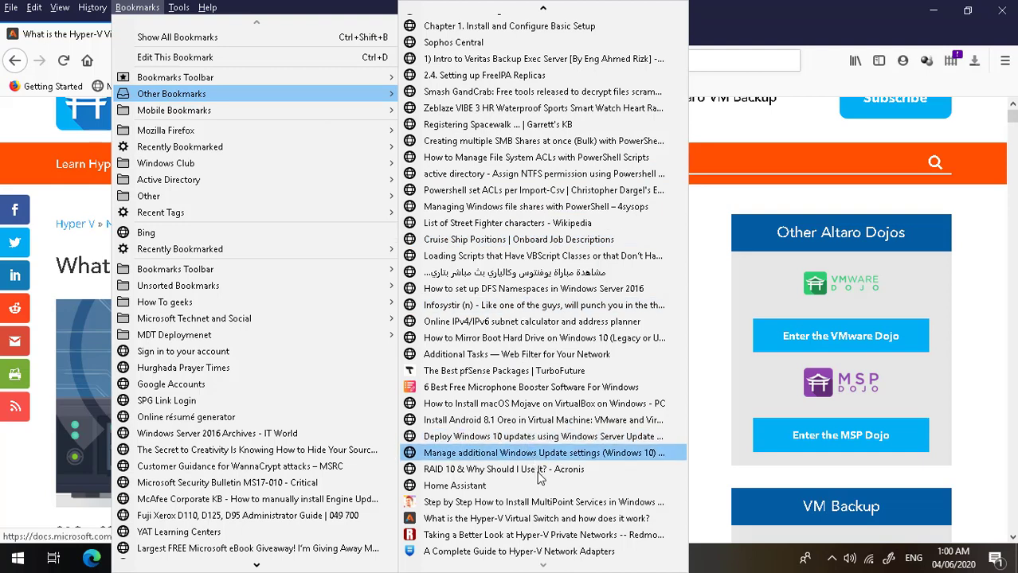
click(575, 536)
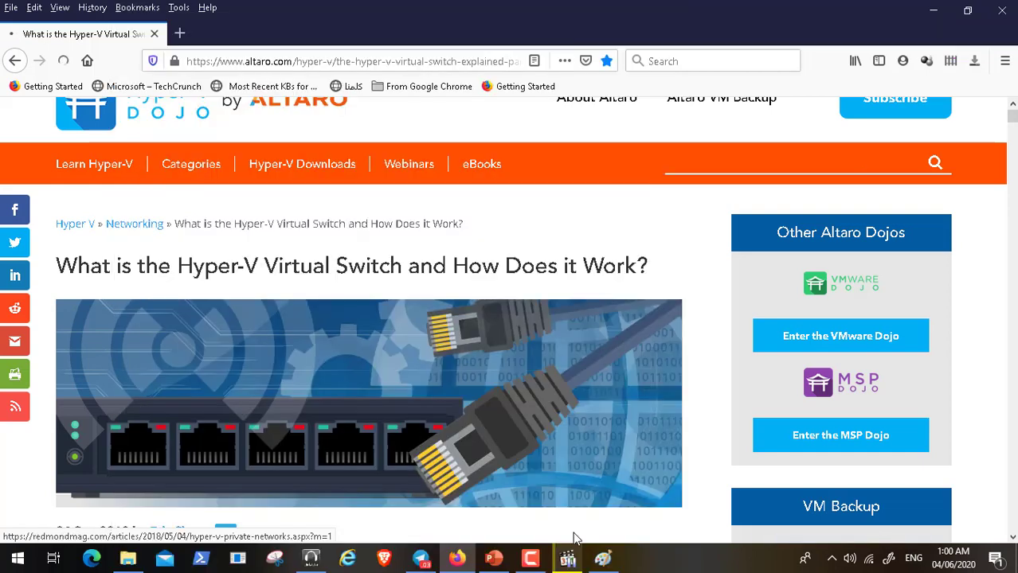
- Find Figure 1 in the Redmond article, view the Virtual Switch Manager entry in the paused recording, and minimize the recording
click(530, 558)
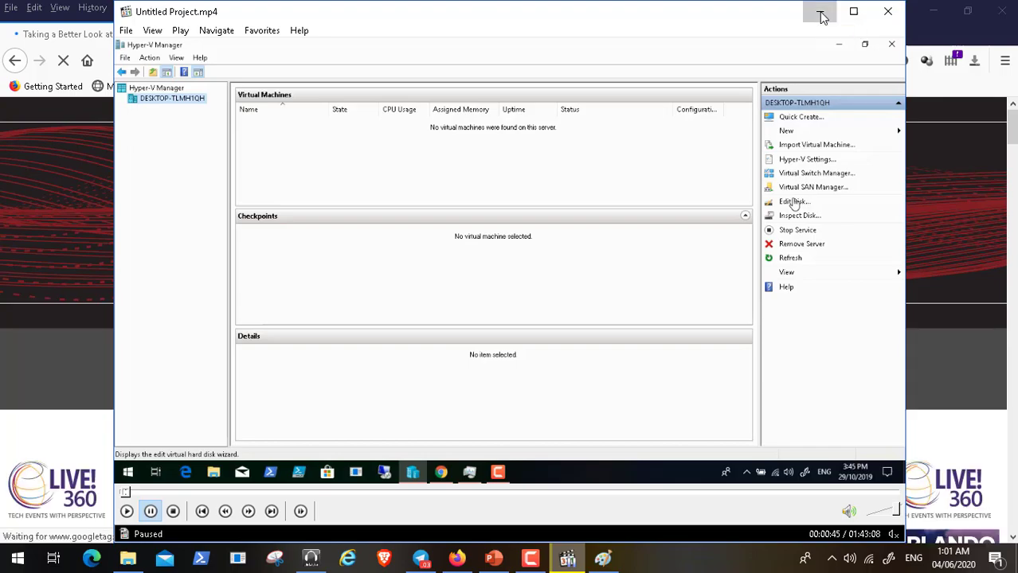
click(821, 12)
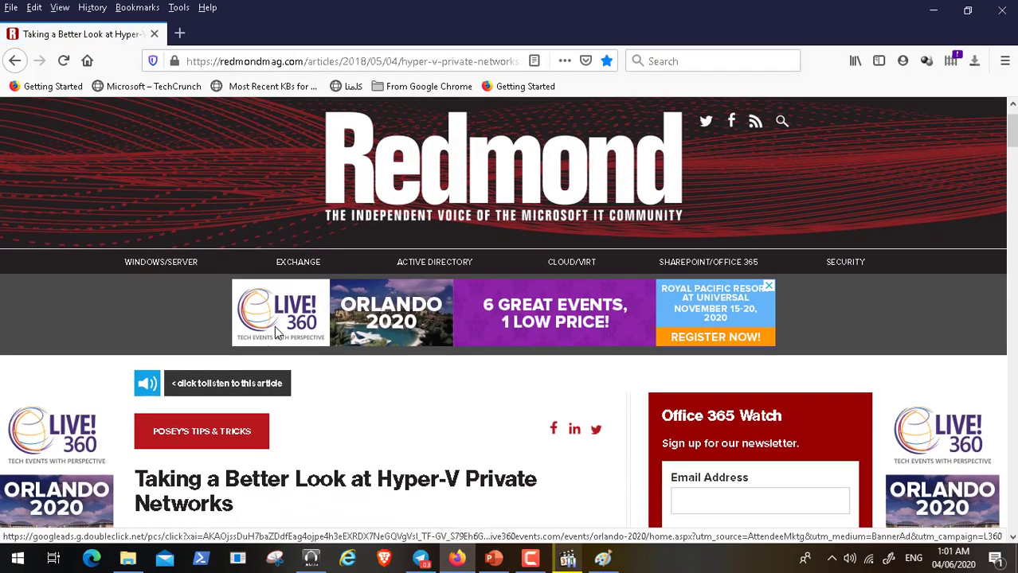
scroll(276, 331, down, 15)
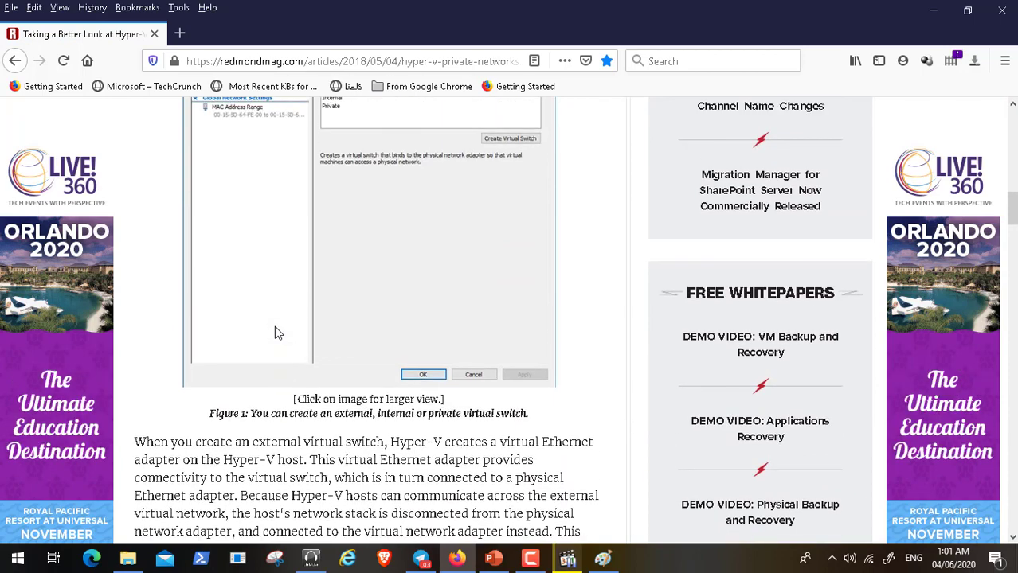
scroll(274, 328, up, 5)
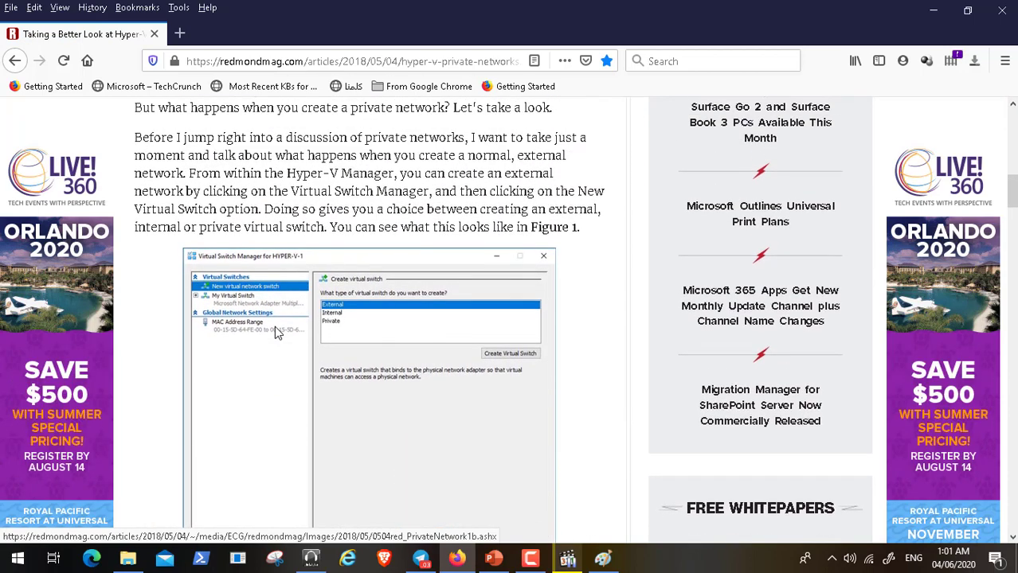
click(566, 559)
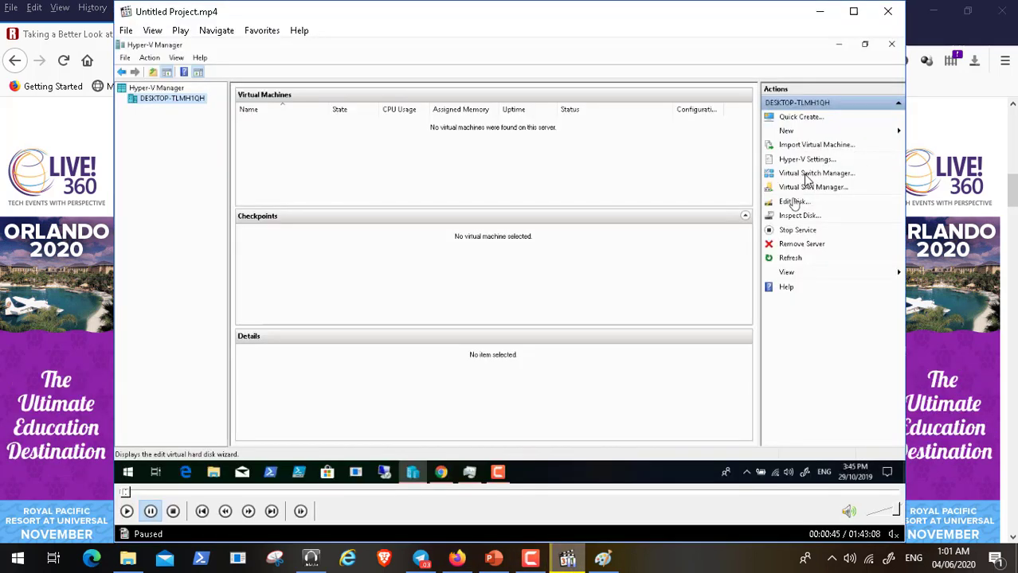
click(821, 11)
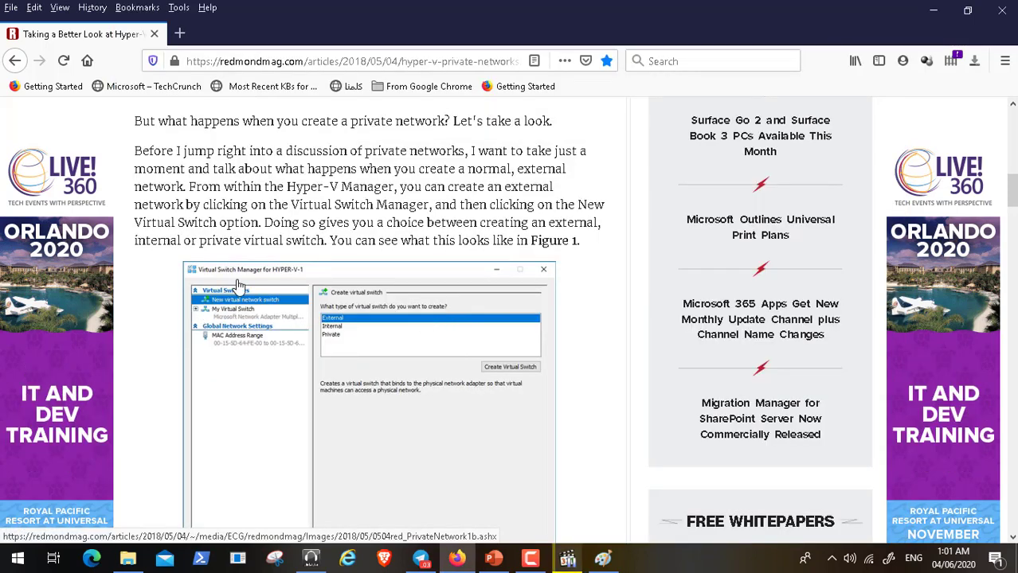
- Review the Redmond article's external and private switch explanations from Figure 1 to Figure 2, ending back at Figure 1
scroll(272, 335, down, 1)
scroll(272, 336, down, 1)
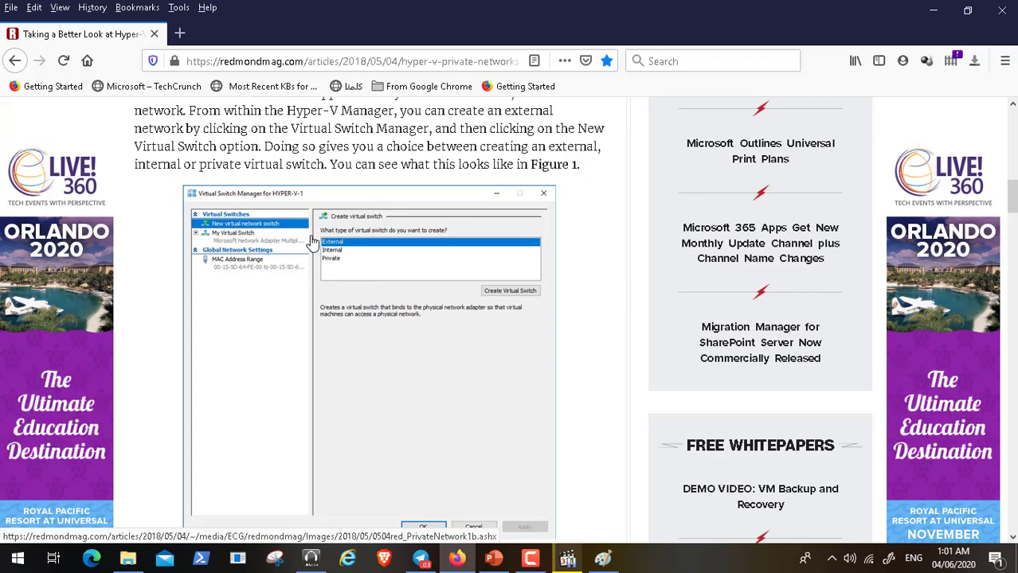
scroll(335, 258, down, 6)
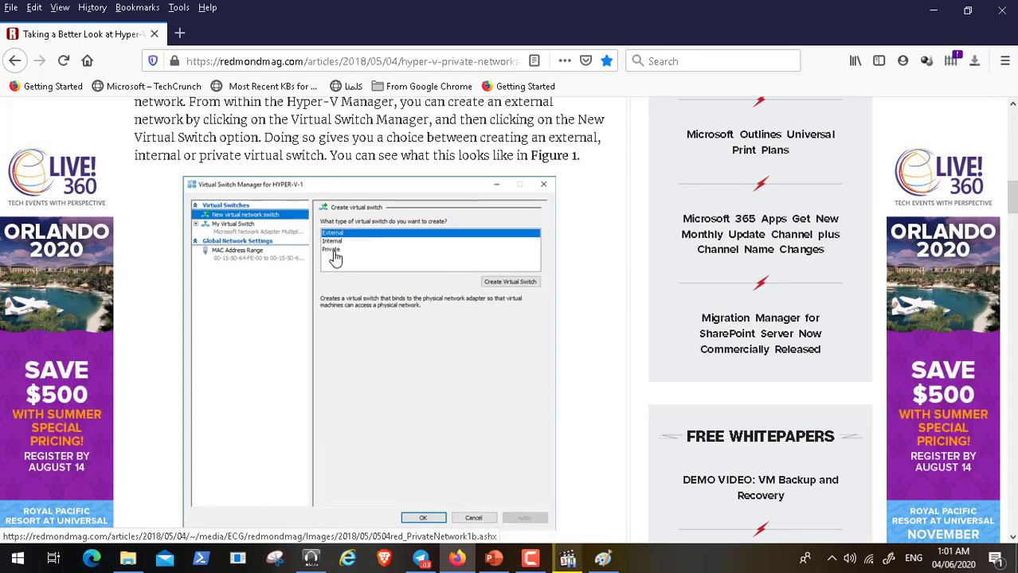
scroll(335, 259, down, 6)
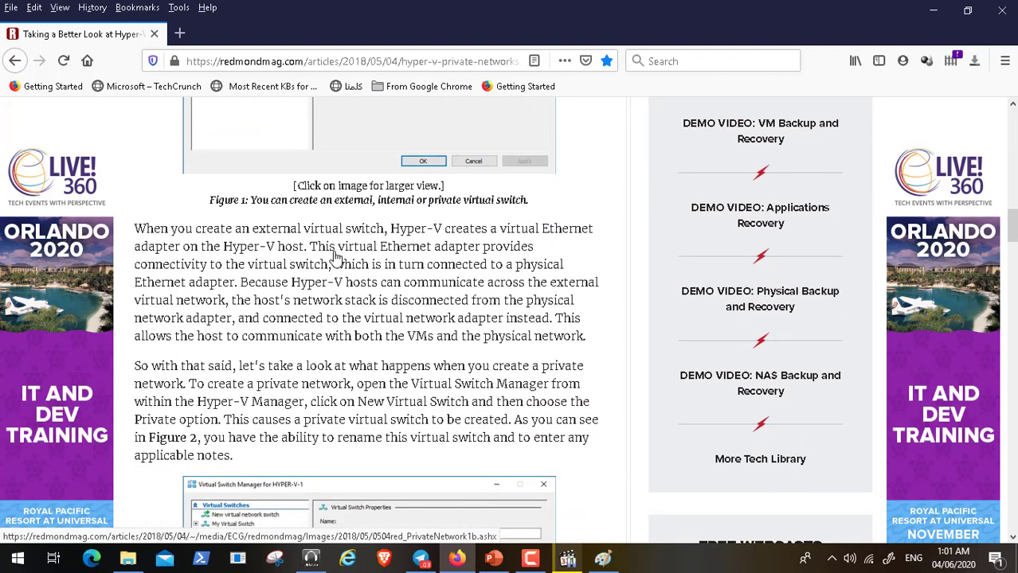
scroll(336, 259, down, 7)
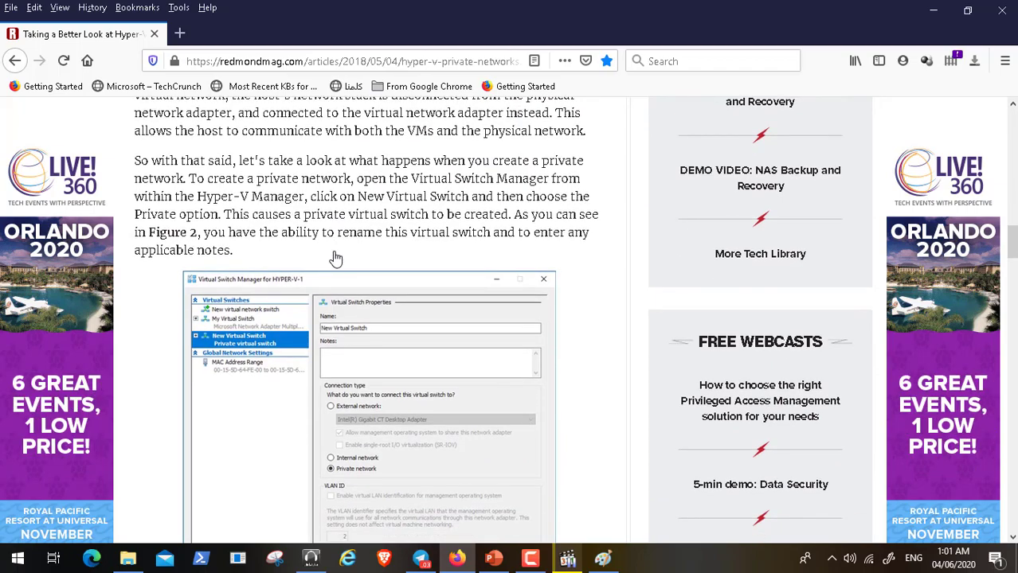
scroll(336, 259, up, 18)
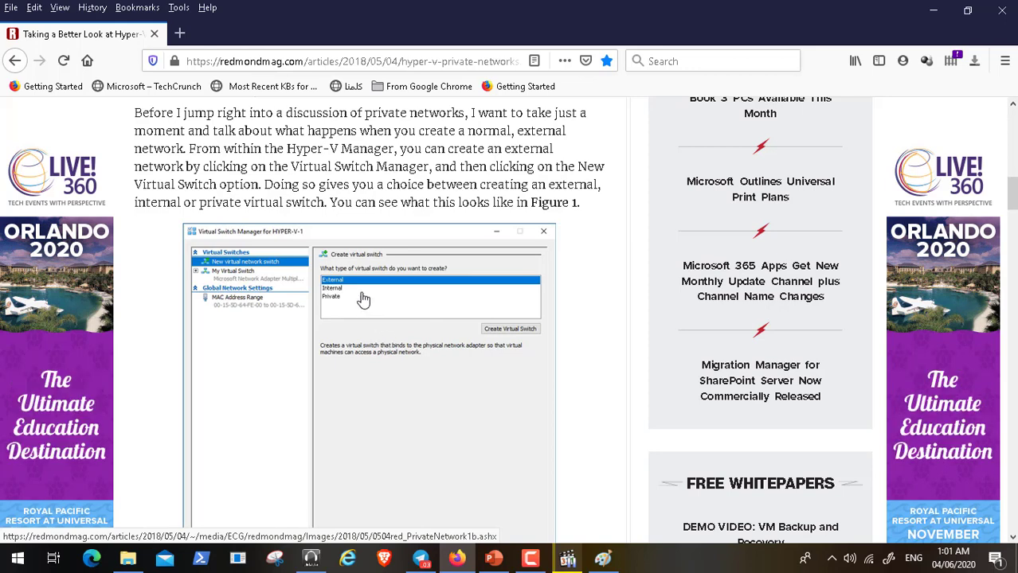
- Switch to the Paint diagram, close the empty text box beside DCDC01 and choose the Rectangle shape
click(602, 559)
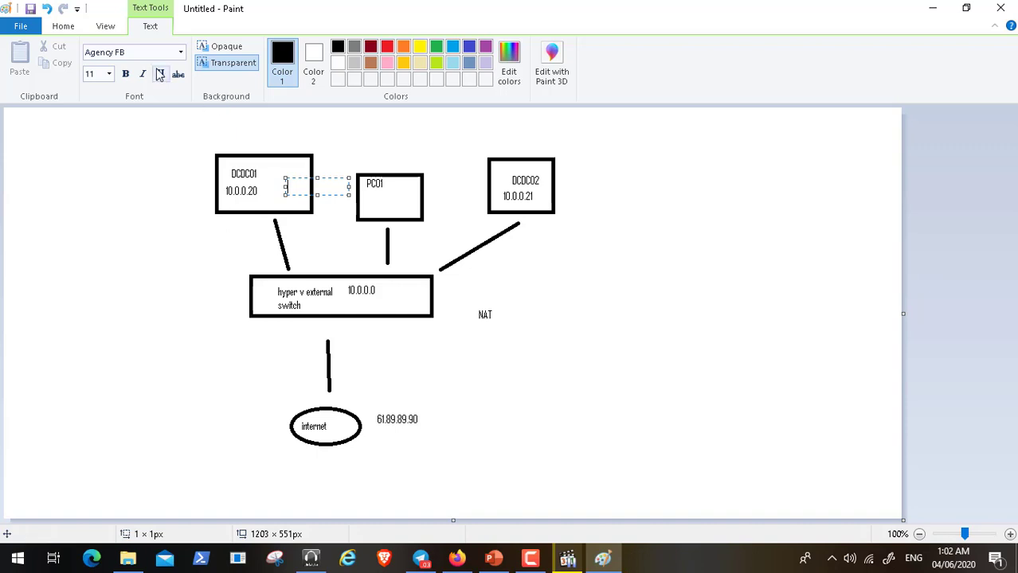
click(63, 28)
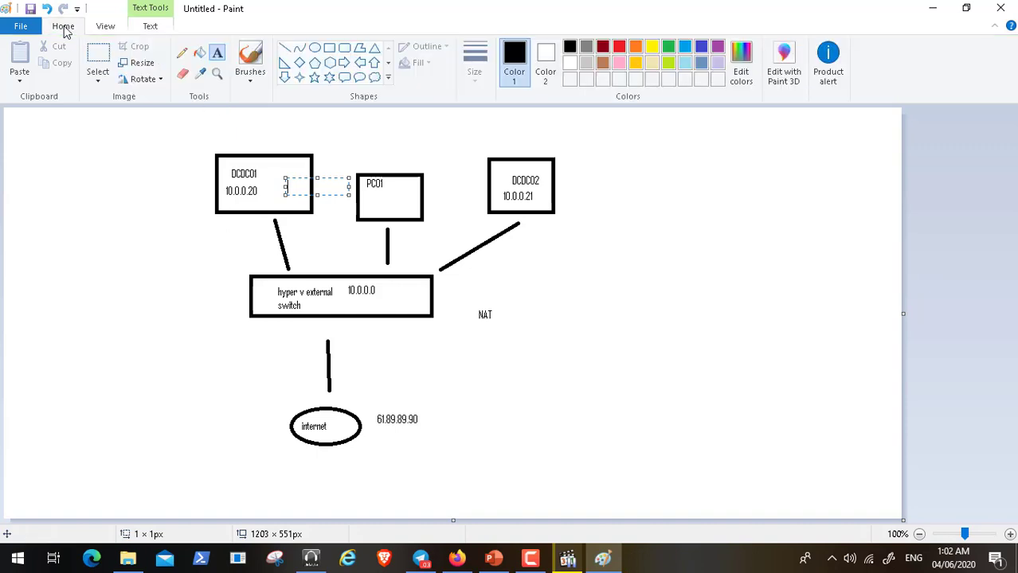
click(315, 48)
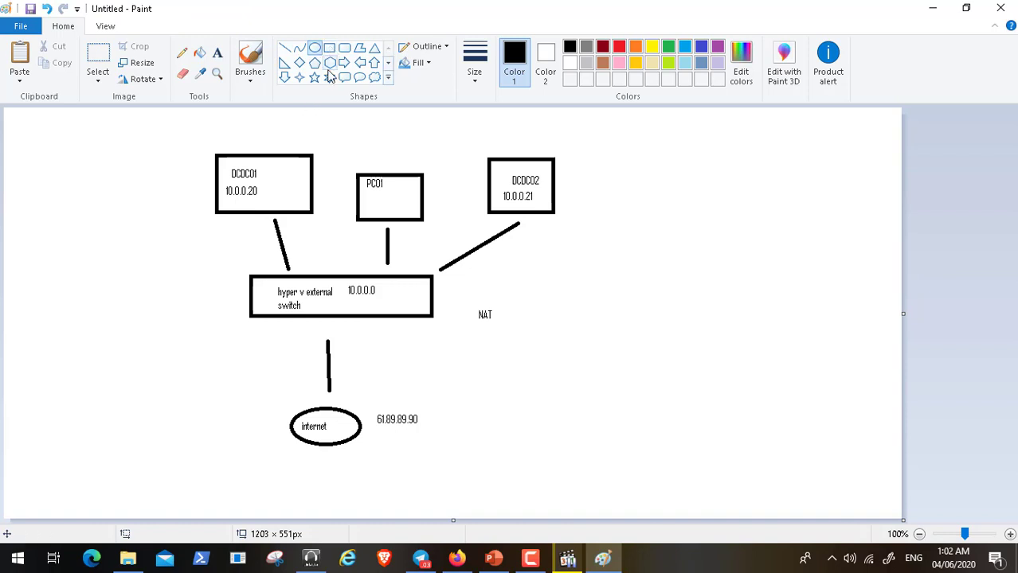
click(329, 48)
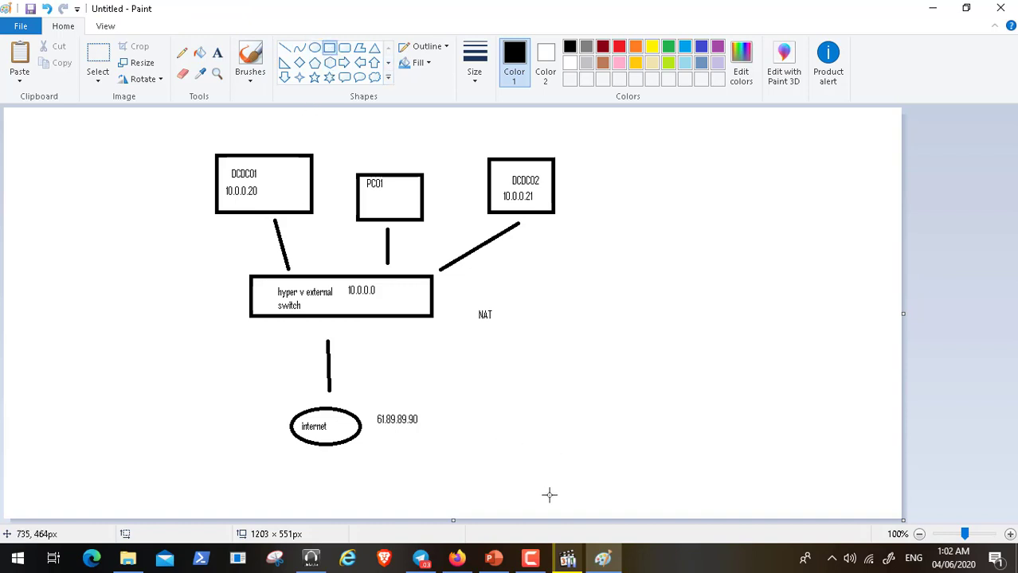
- Switch to Firefox and return from the Redmond article to the Altaro Hyper-V virtual switch article
click(456, 558)
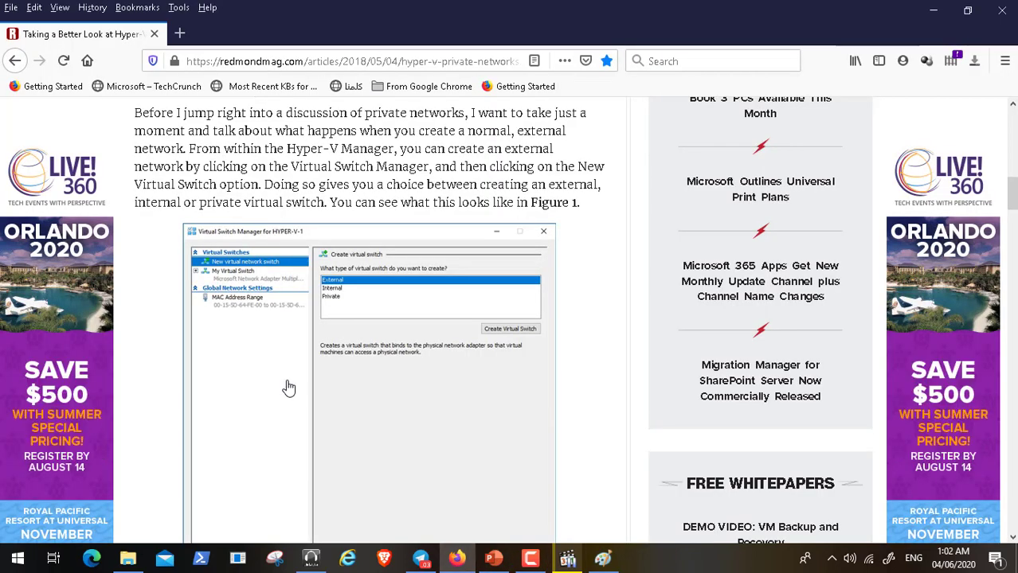
click(15, 61)
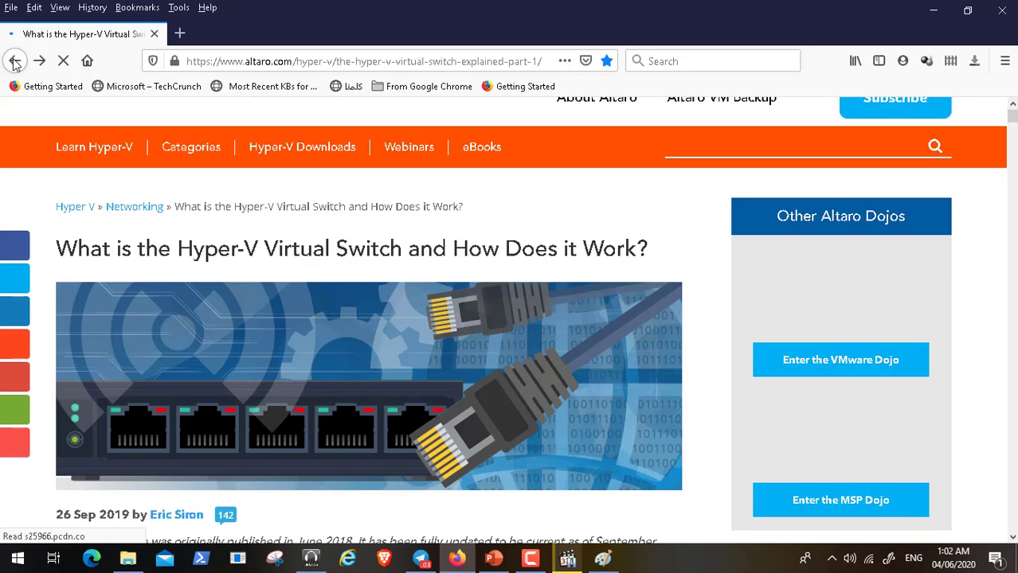
click(14, 61)
click(37, 63)
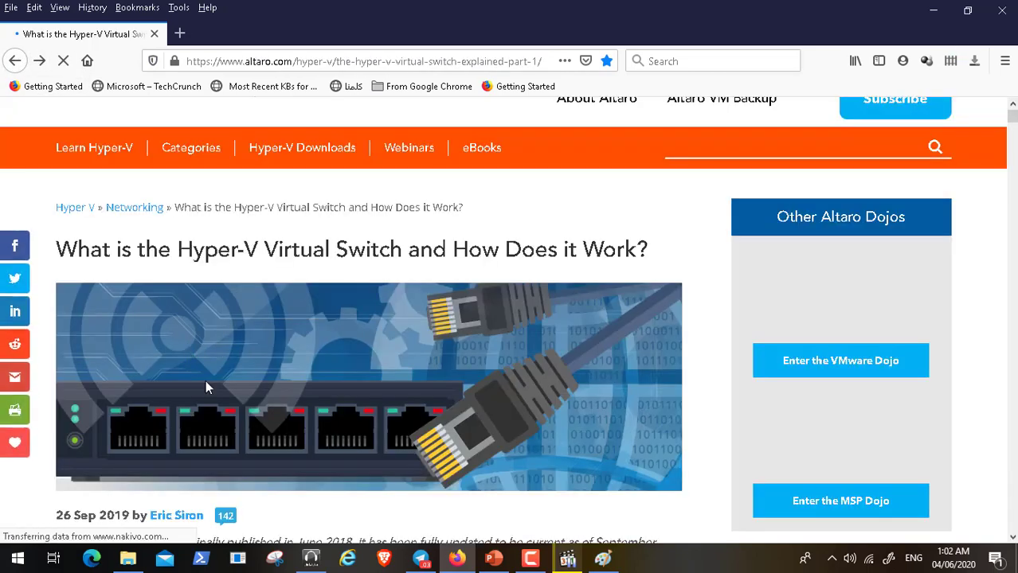
- Examine the Altaro article's virtual adapter and switch mode sections down to the side-by-side visualization of all switch modes, and minimize Firefox
scroll(205, 380, down, 3)
scroll(206, 385, down, 10)
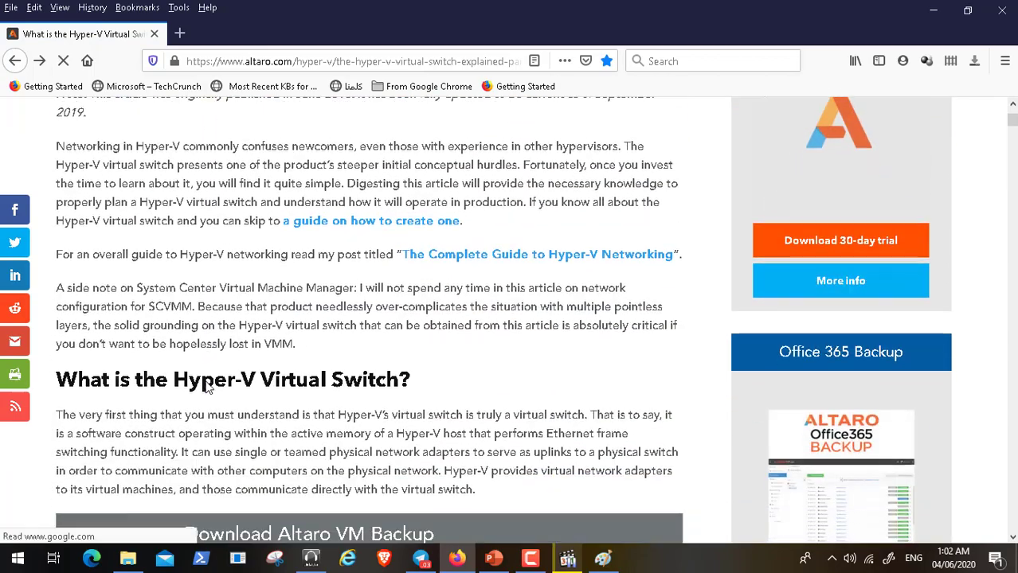
scroll(205, 386, down, 8)
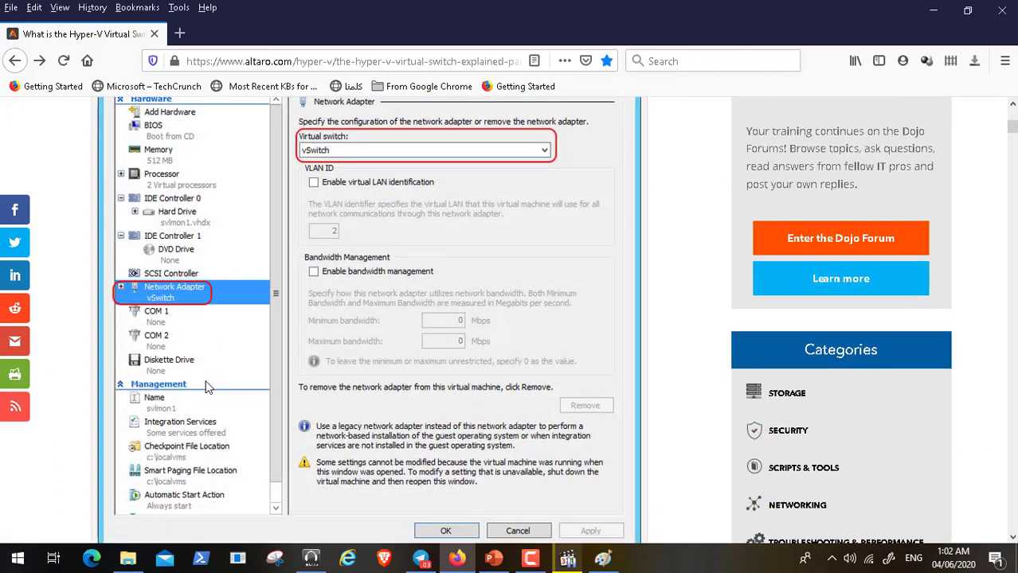
scroll(205, 386, down, 7)
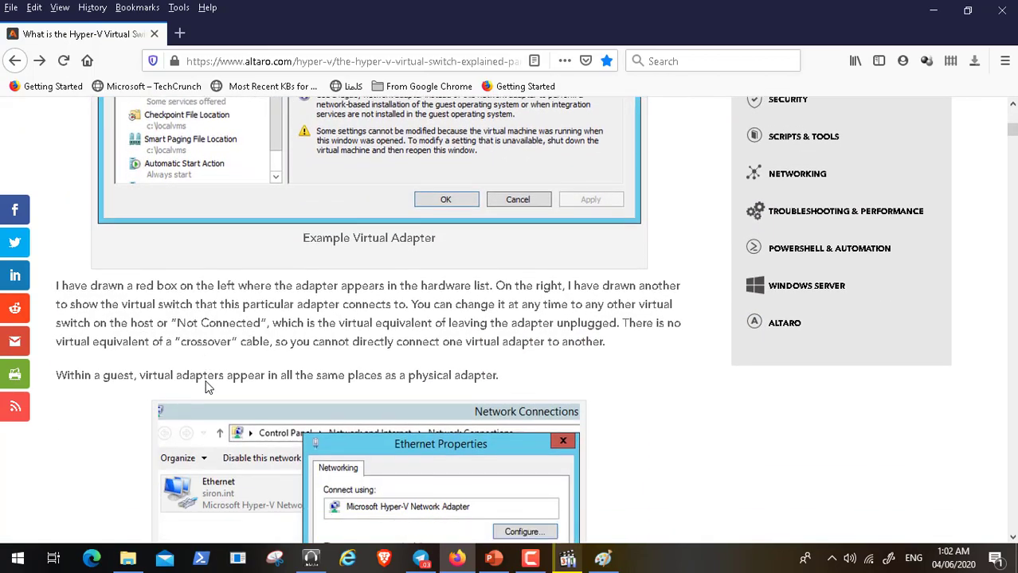
scroll(206, 385, up, 8)
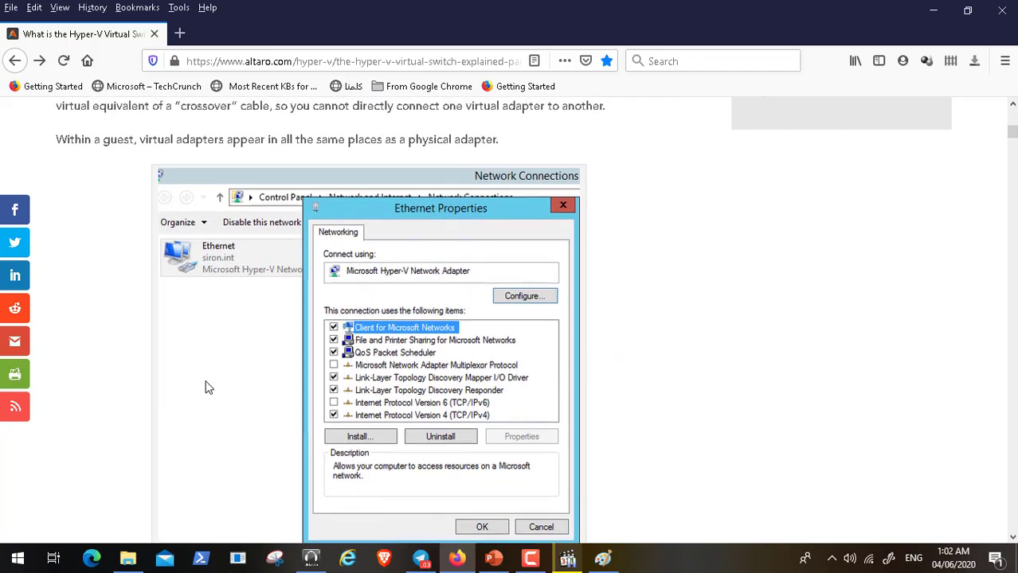
scroll(205, 385, down, 14)
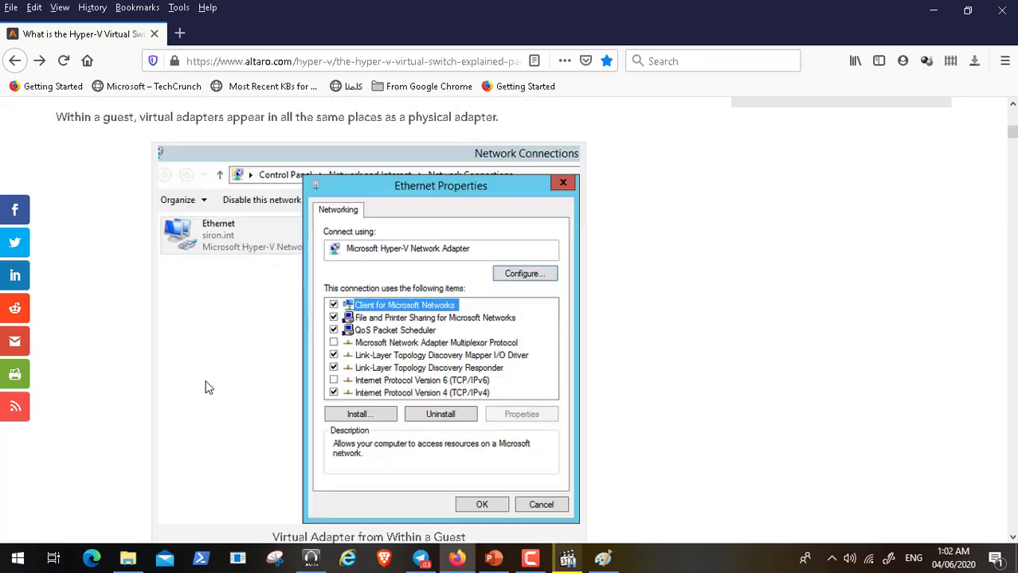
scroll(206, 388, down, 16)
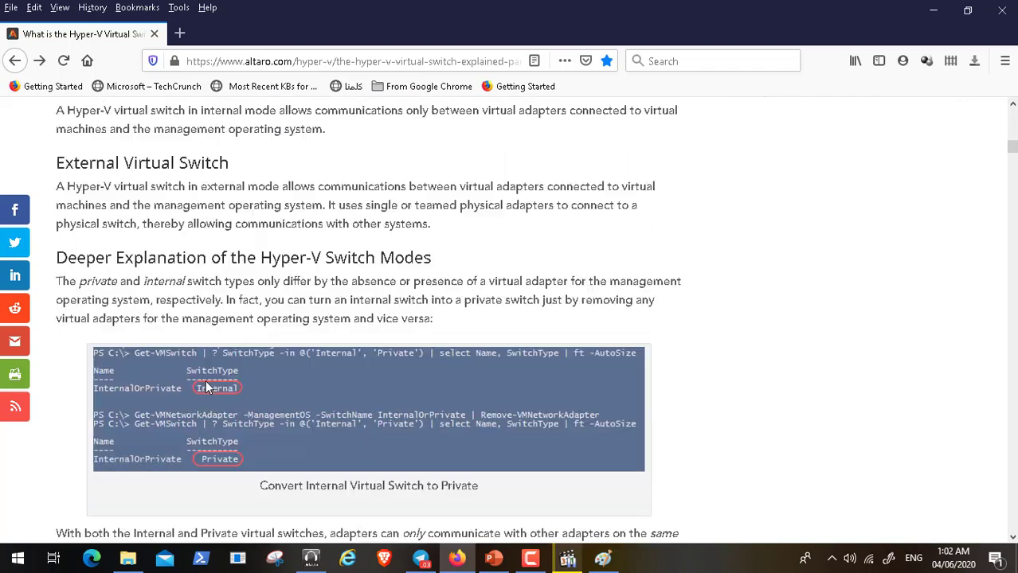
scroll(205, 388, down, 11)
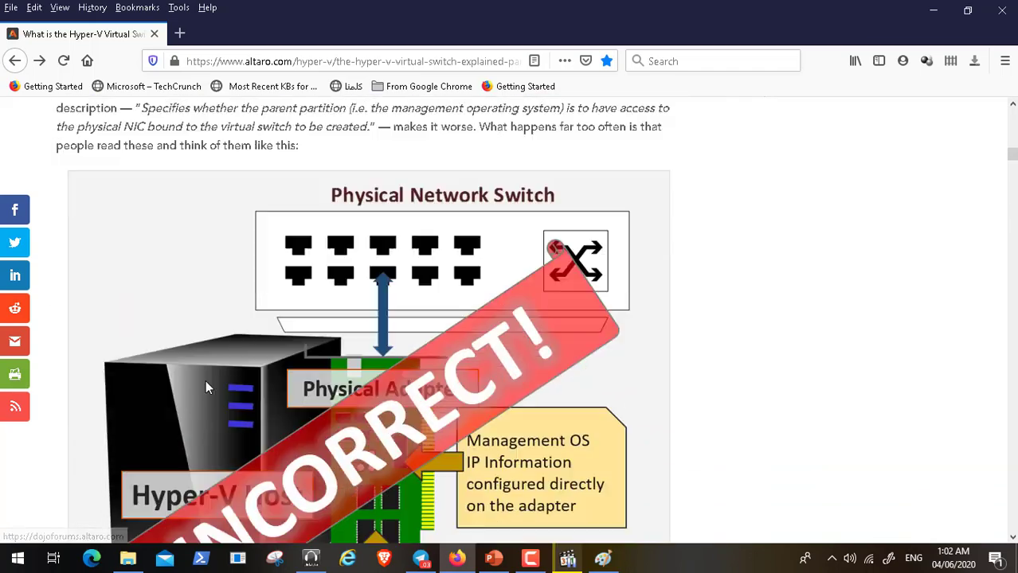
scroll(206, 386, down, 7)
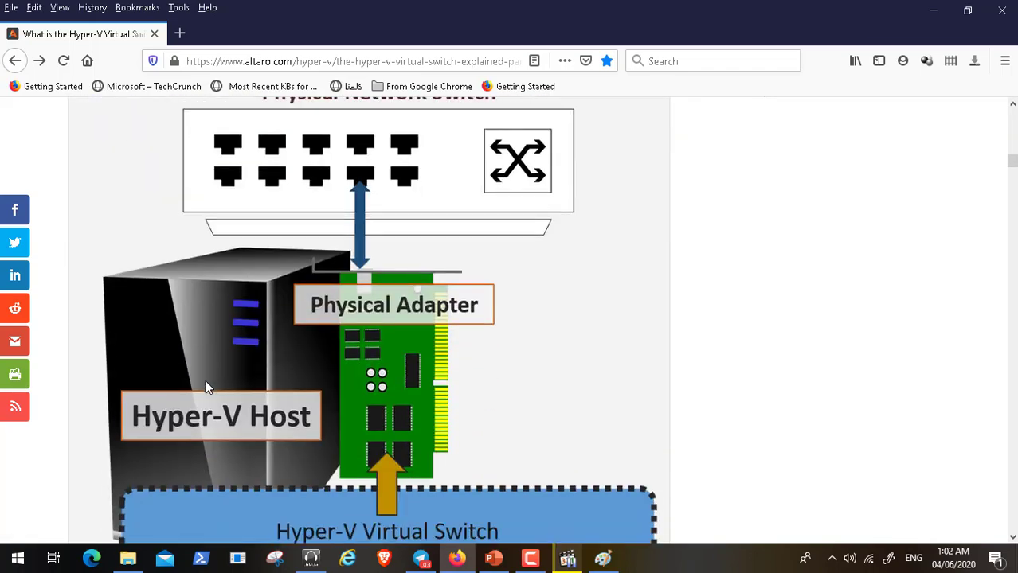
scroll(206, 388, down, 10)
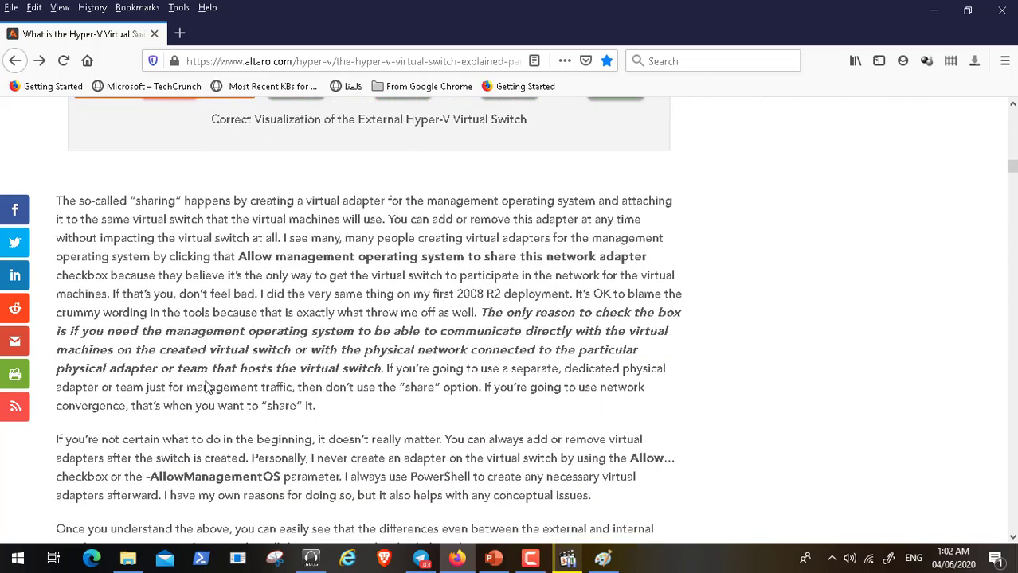
scroll(206, 386, down, 3)
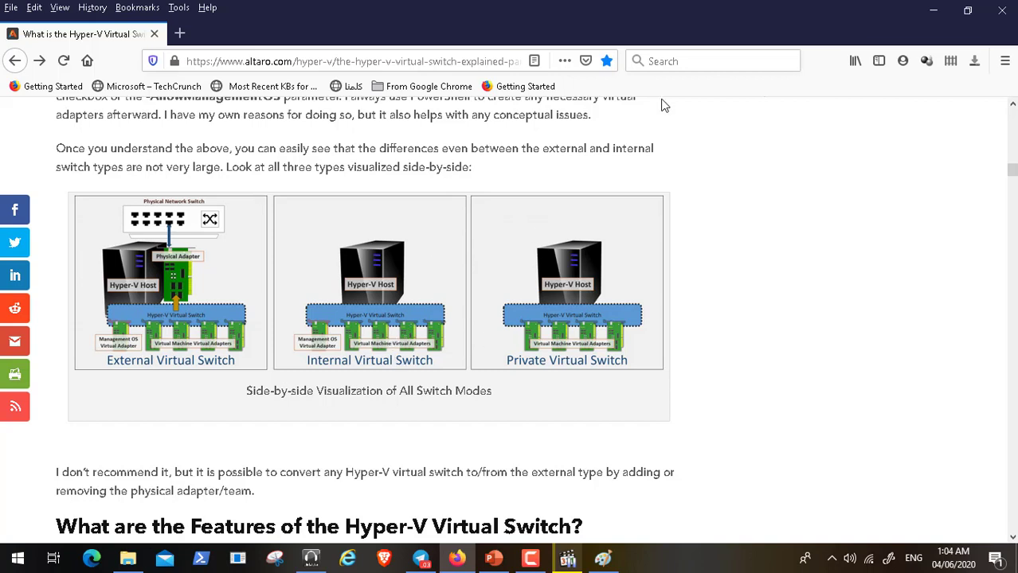
click(929, 9)
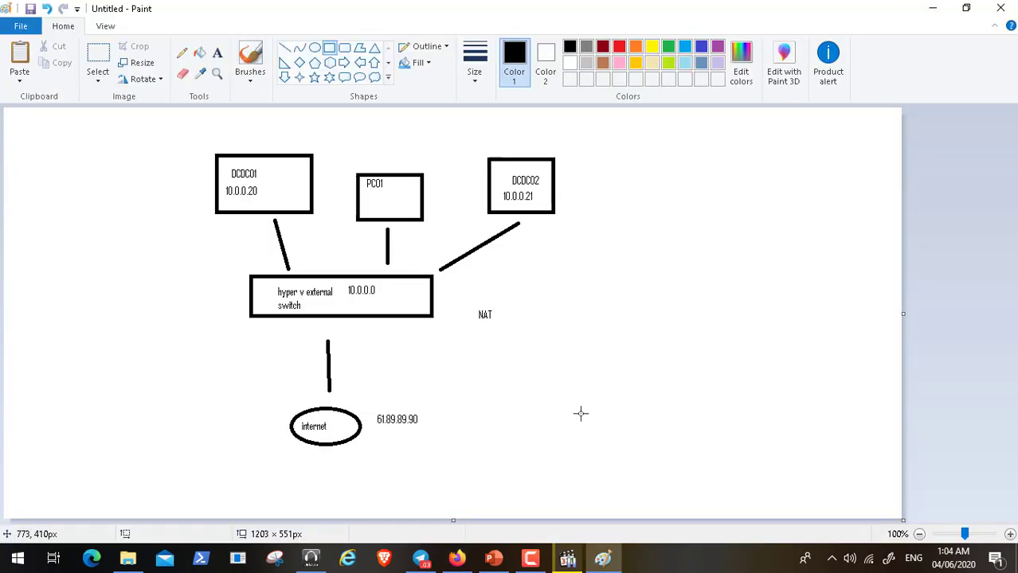
- Switch to the media player, play the recorded Hyper-V demo full screen, then rewind to about 01:04 and pause before the virtual machine is created
click(567, 560)
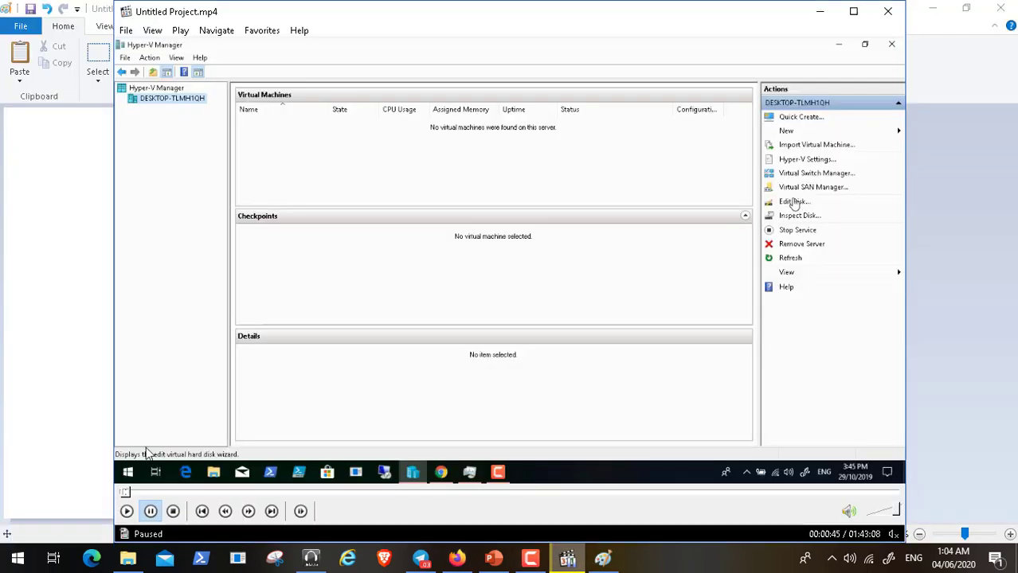
click(126, 512)
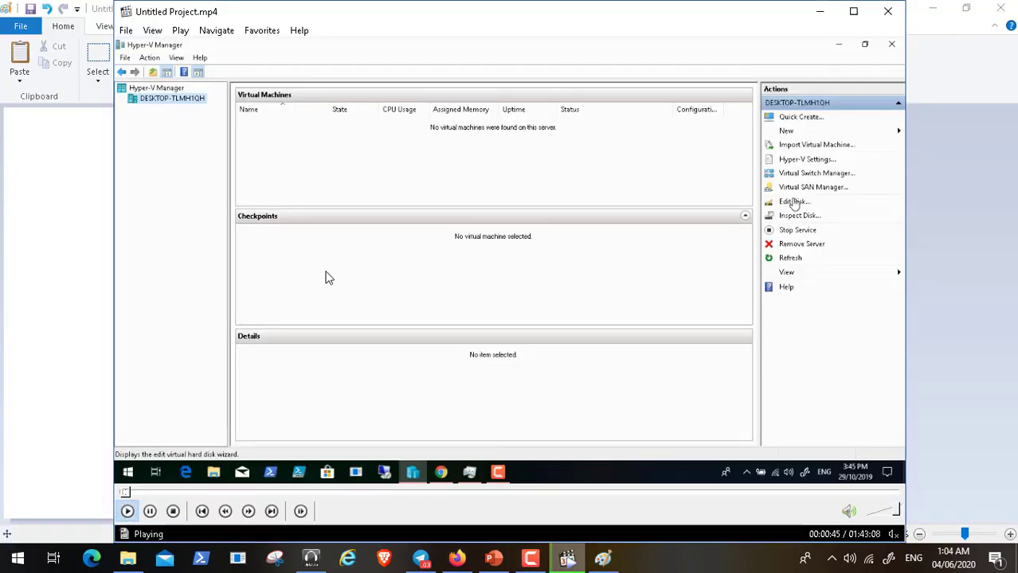
double_click(329, 277)
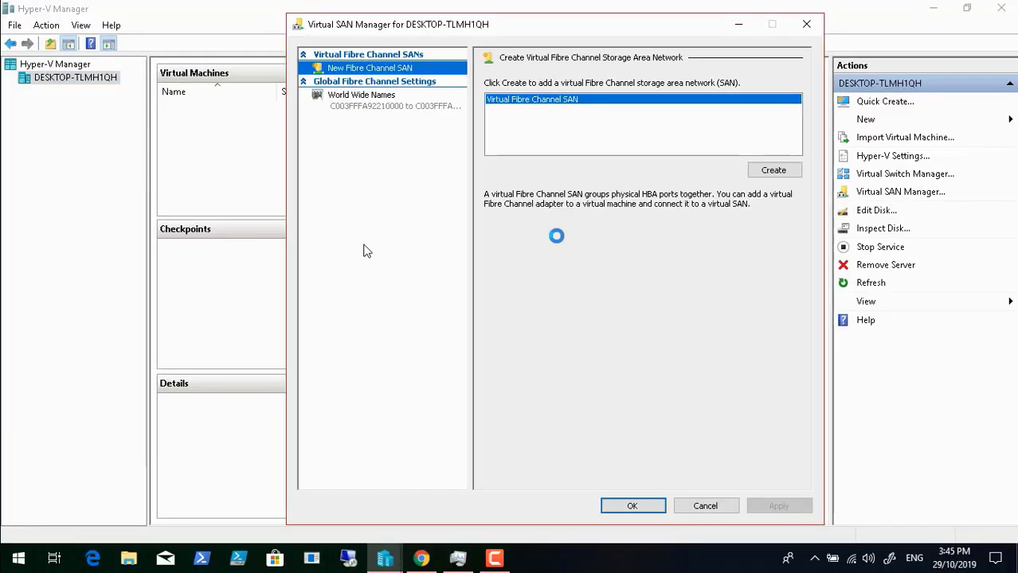
mouse_move(16, 537)
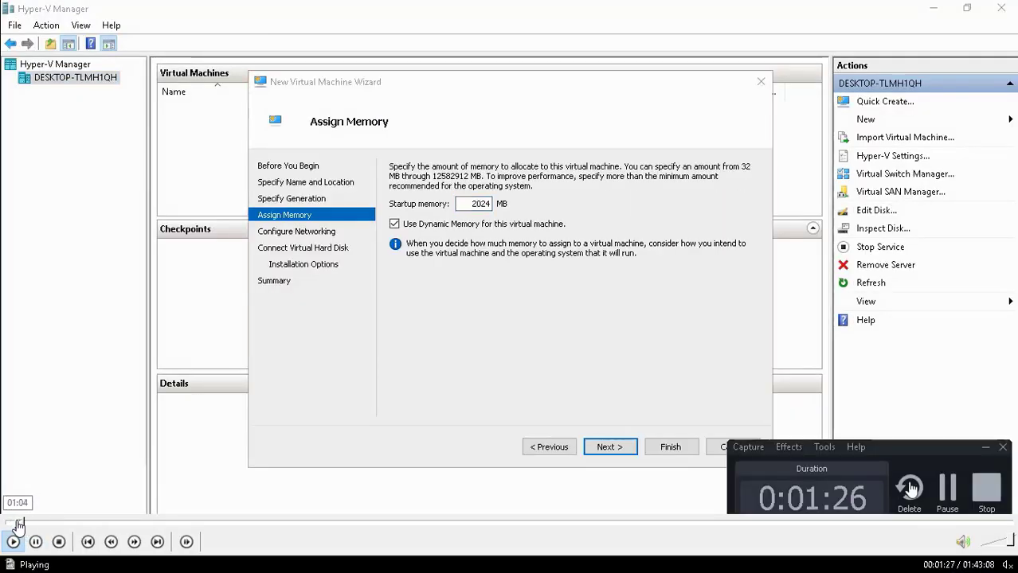
click(18, 523)
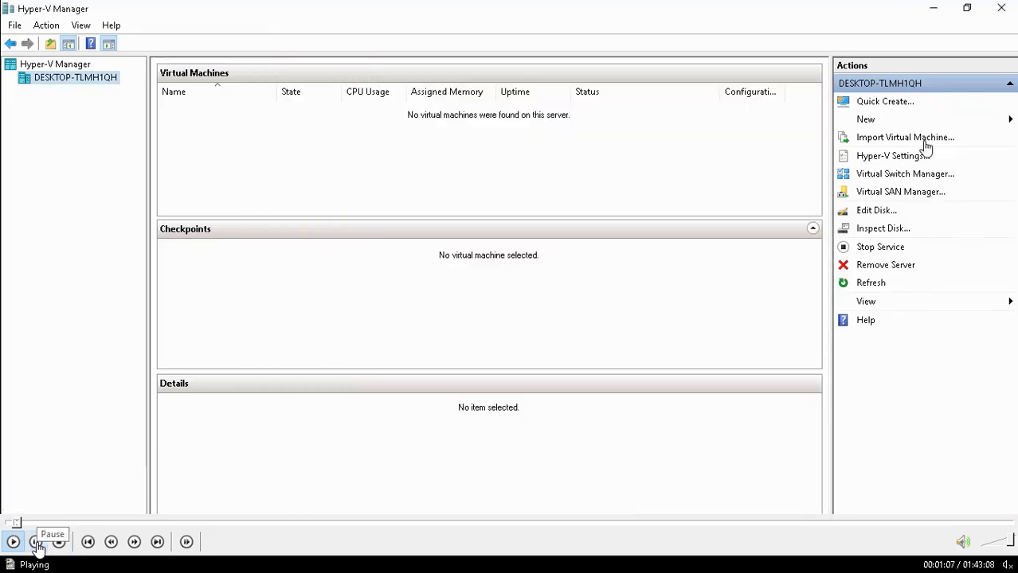
click(37, 544)
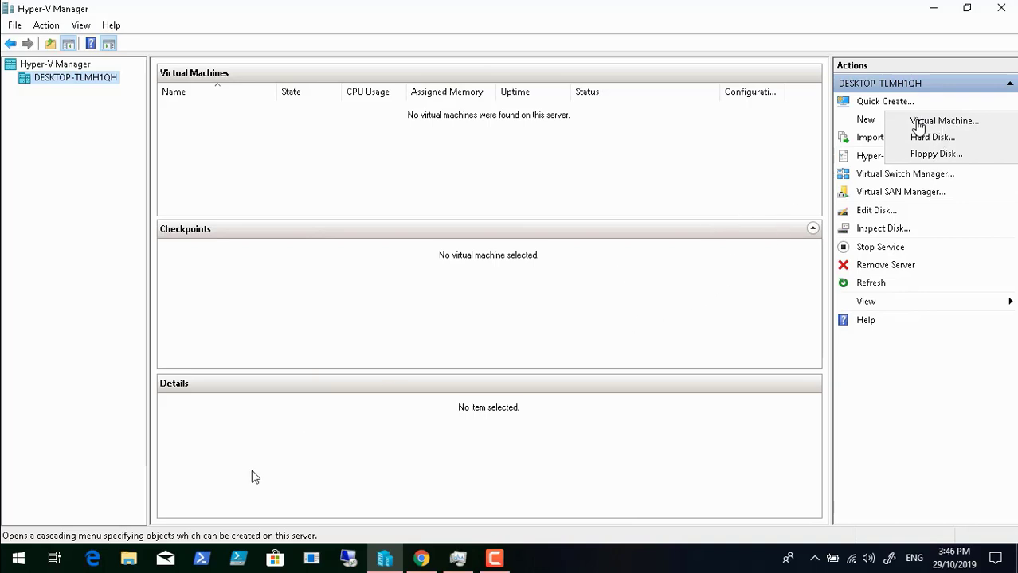
- Play the demo through the New Virtual Machine Wizard's name and generation pages, from Specify Name and Location to Assign Memory
mouse_move(4, 562)
click(12, 541)
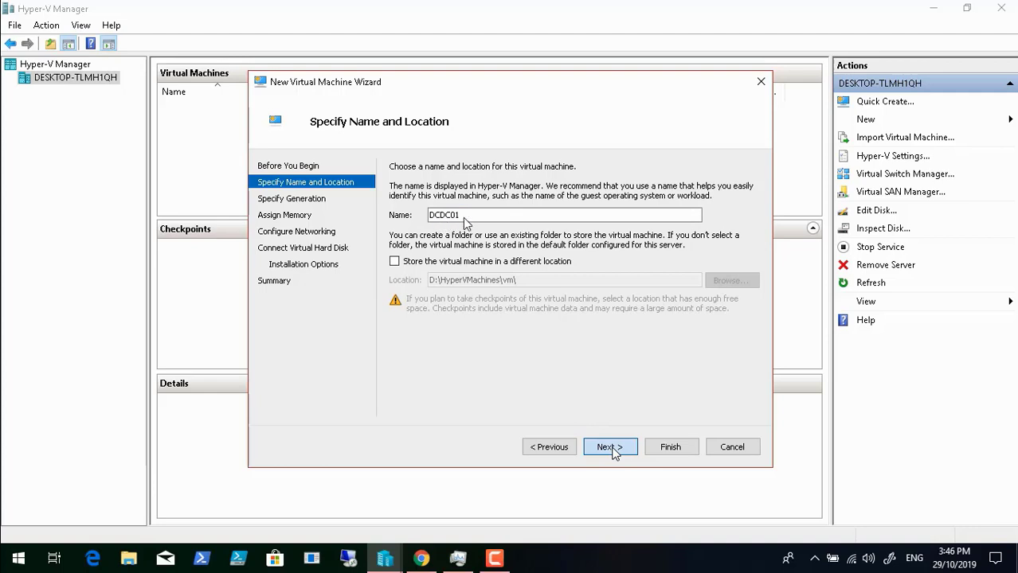
mouse_move(197, 538)
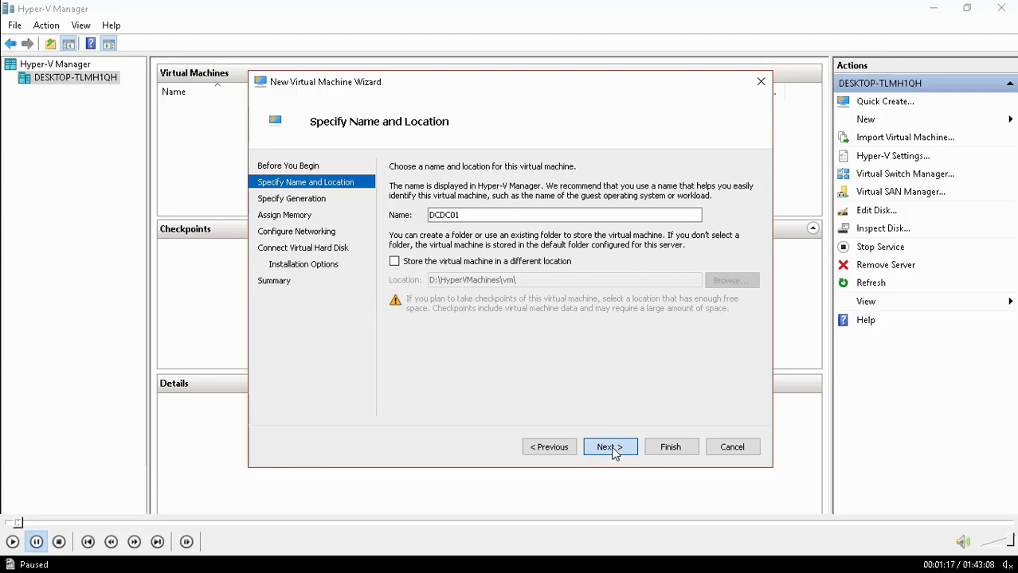
click(12, 543)
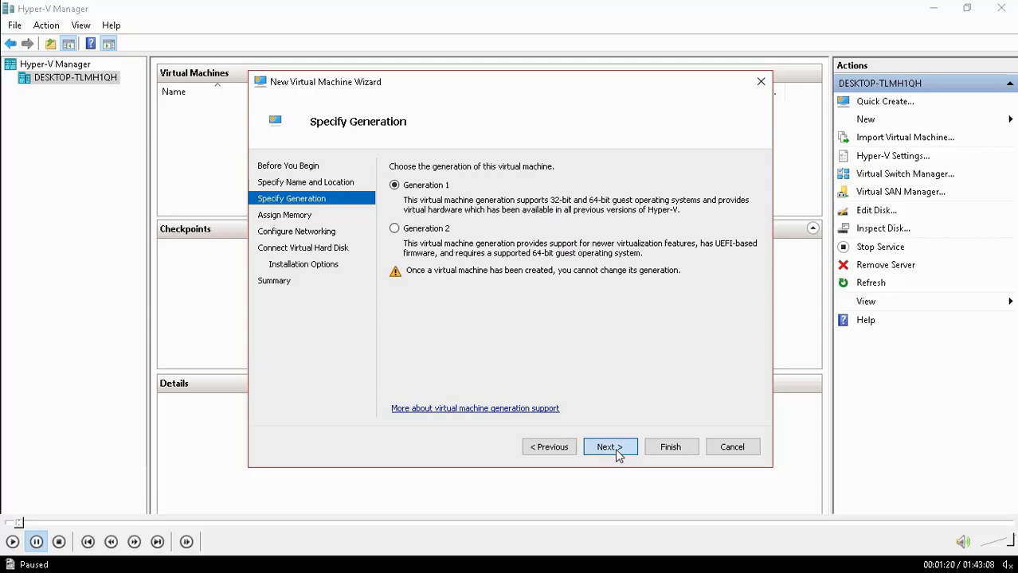
click(13, 542)
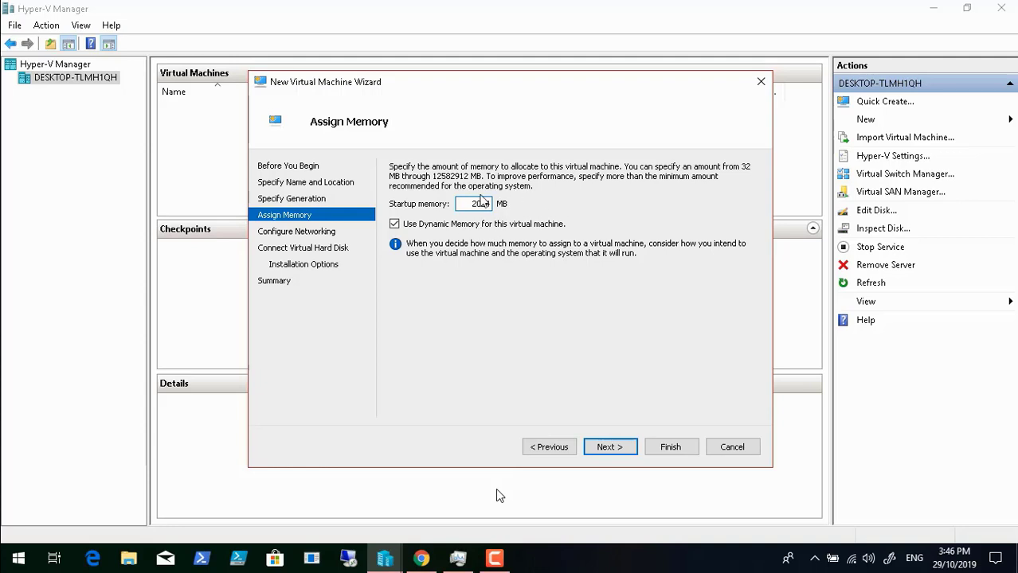
- Continue the demo from the Assign Memory page through the virtual switch selection and pause on Configure Networking
click(393, 216)
click(15, 544)
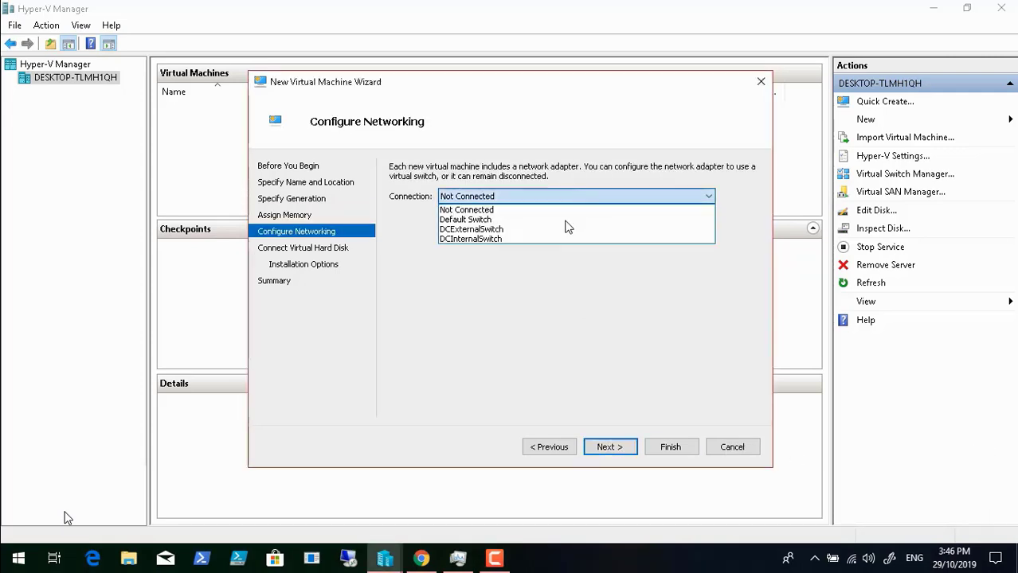
click(11, 549)
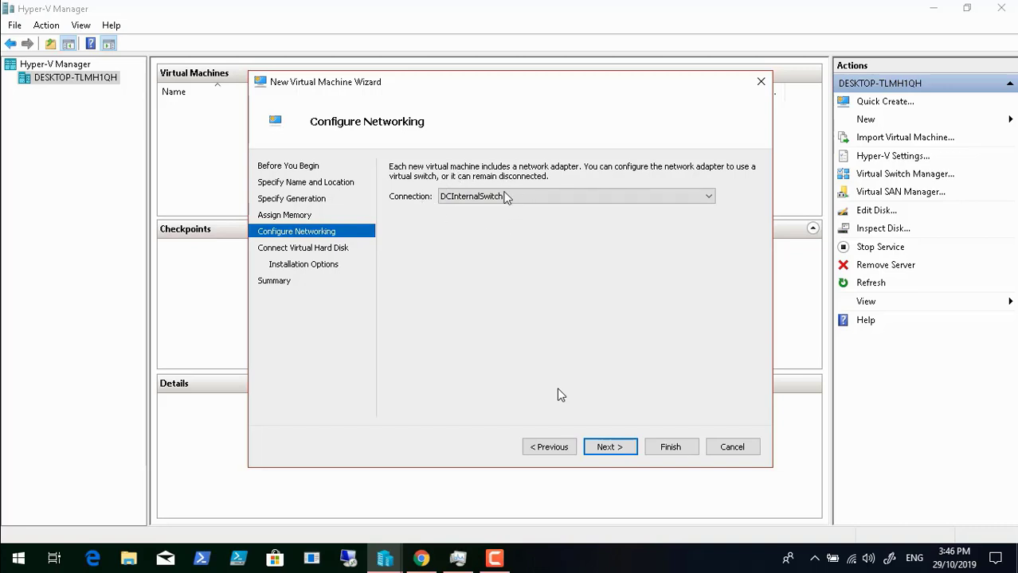
key(space)
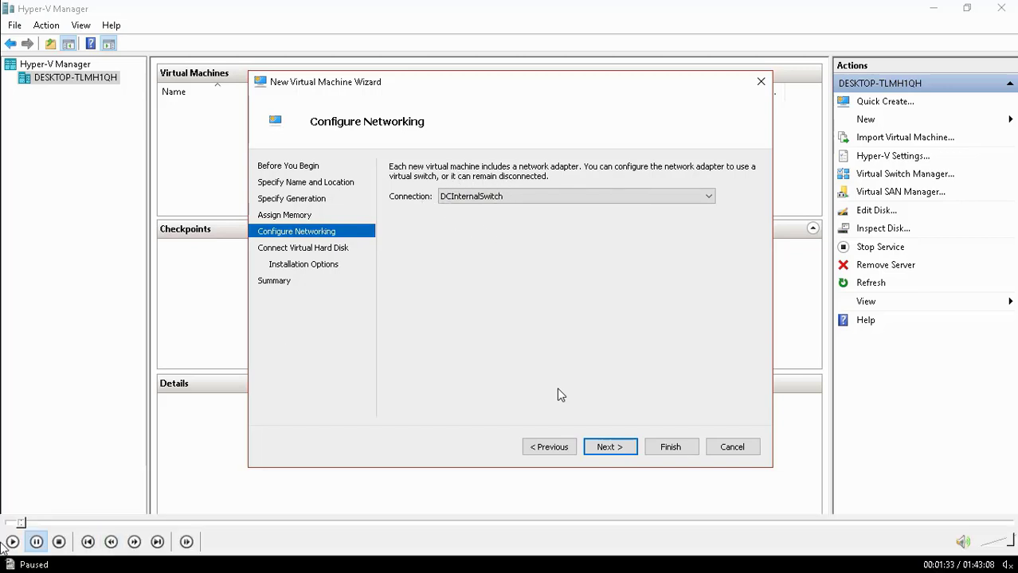
- Play the demo through the virtual hard disk, installation options and DCDC01 DVD drive settings up to the virtual machine's first start
click(12, 542)
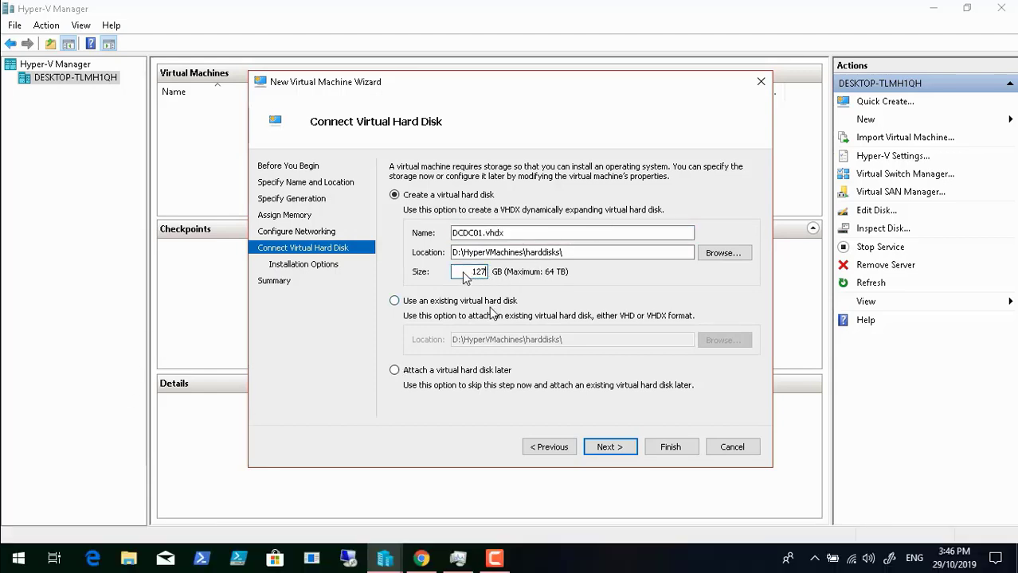
click(13, 544)
click(13, 544)
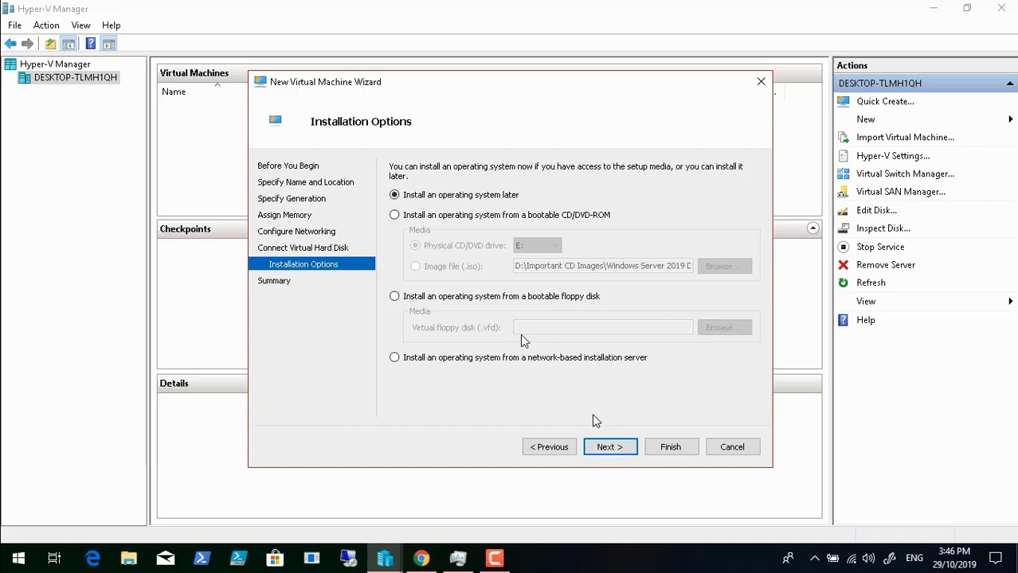
click(11, 543)
click(12, 543)
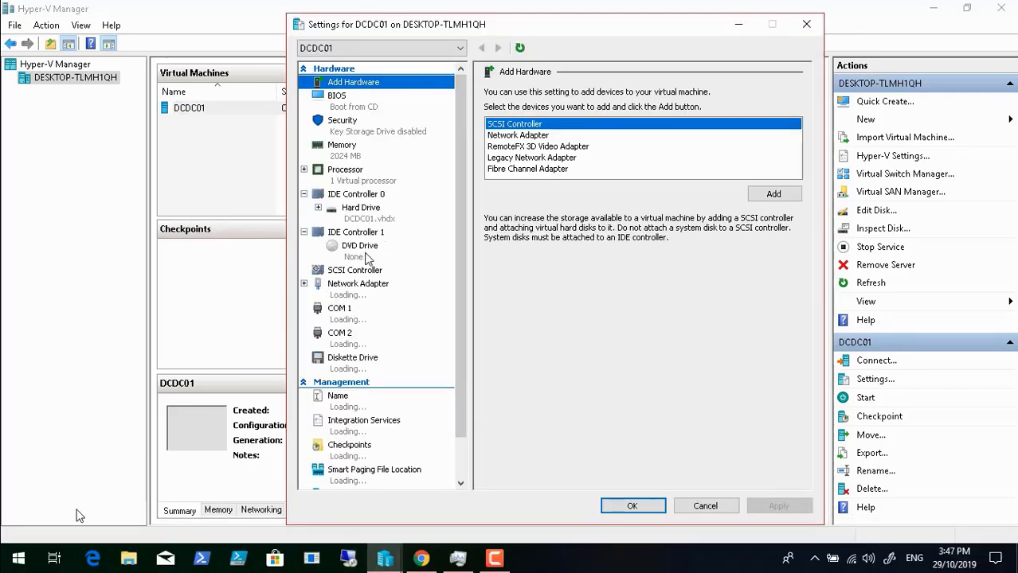
mouse_move(54, 544)
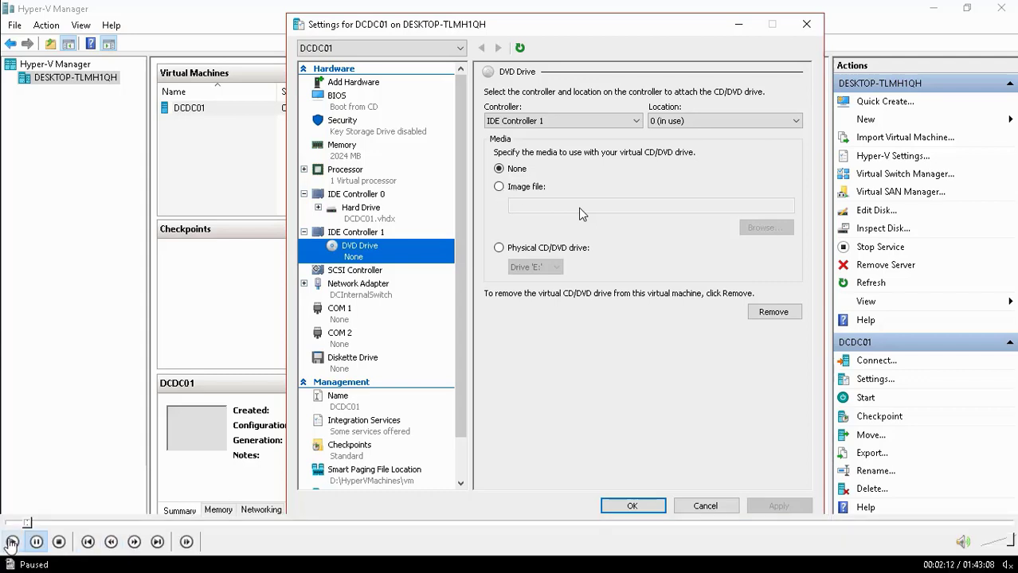
click(11, 543)
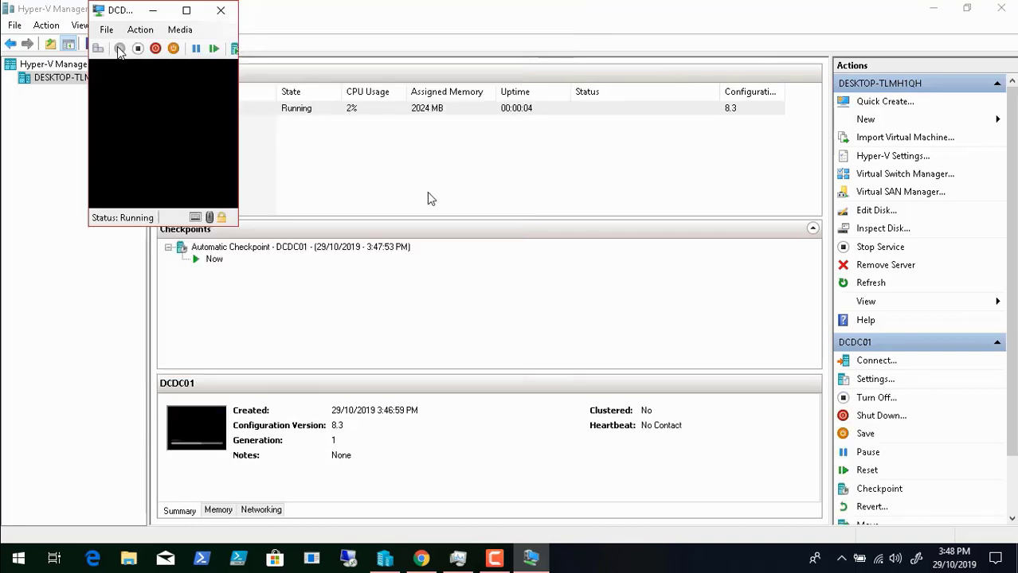
- Leave full screen to check the screen recorder's duration, minimize the recorder and return the demo to full screen
double_click(427, 198)
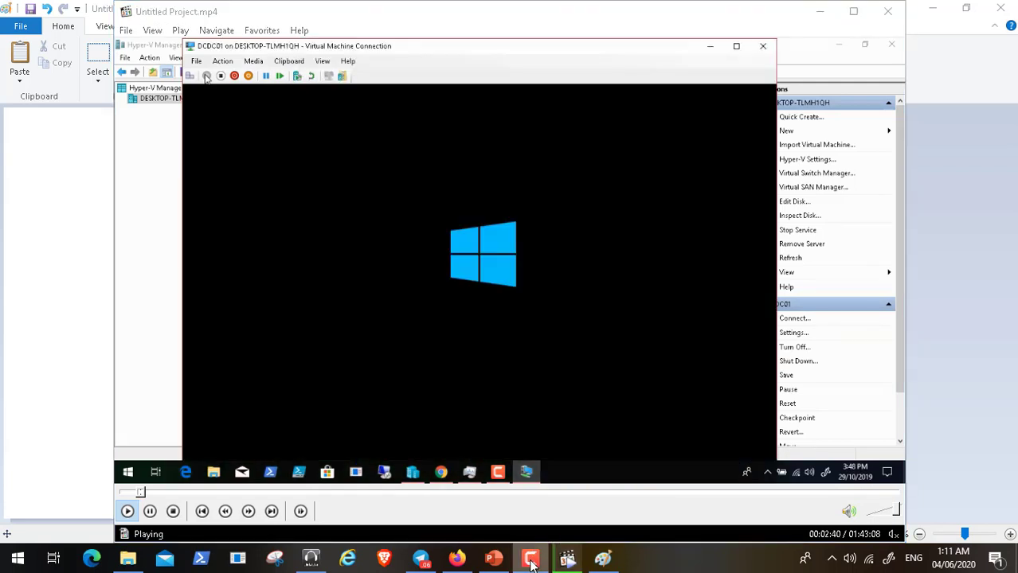
click(530, 557)
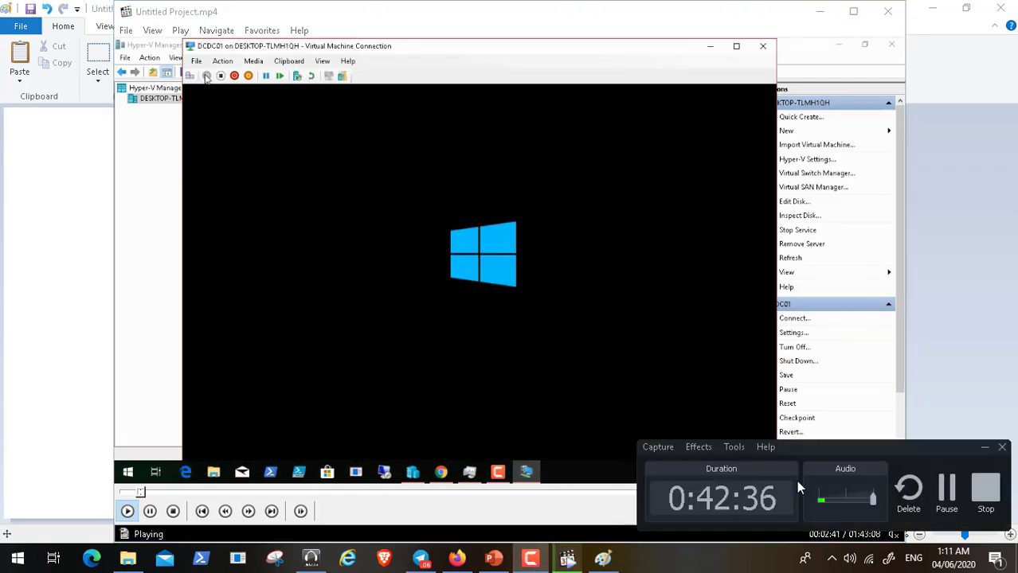
click(985, 447)
double_click(389, 348)
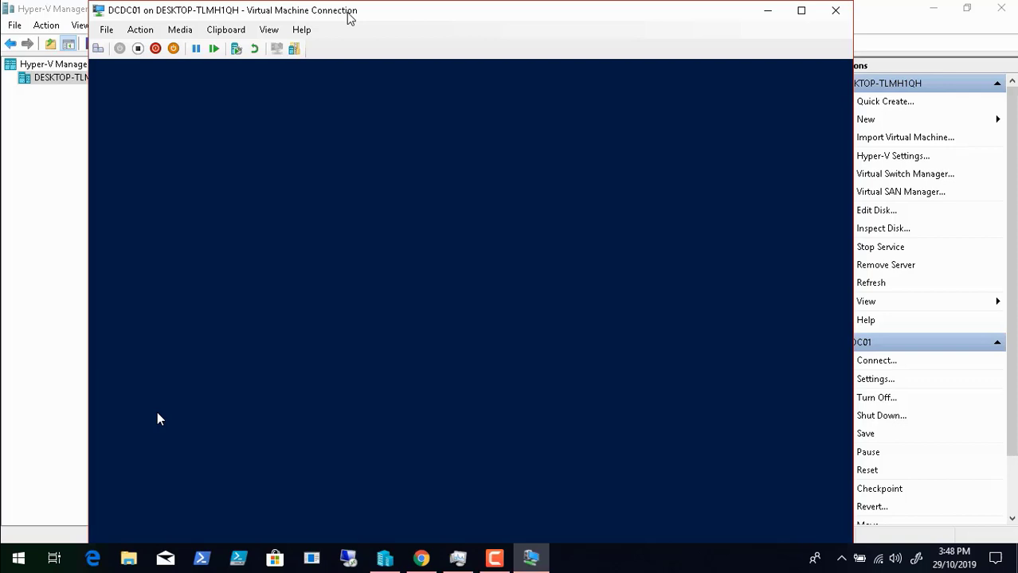
- Move the demo to about 03:26 and create a 60000 MB partition from Drive 0's unallocated space in Windows Setup
click(48, 527)
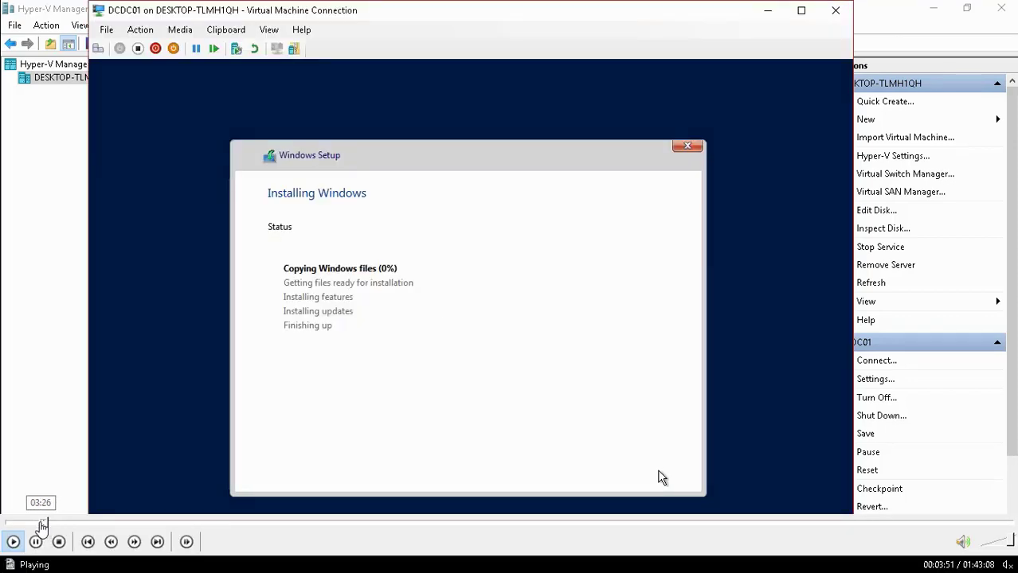
click(40, 527)
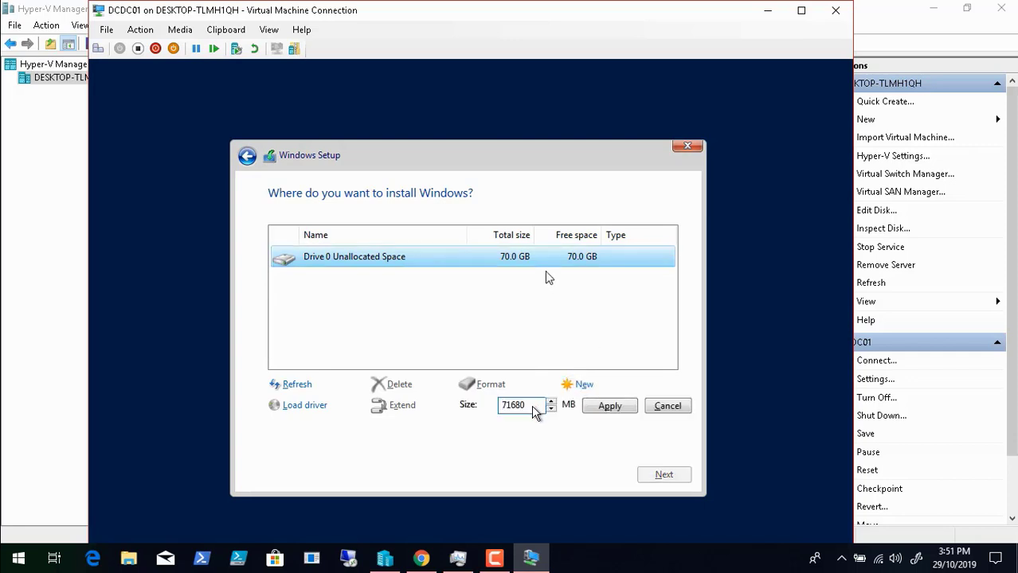
key(BackSpace)
key(BackSpace)
key(BackSpace)
key(BackSpace)
key(BackSpace)
text(60000)
click(610, 407)
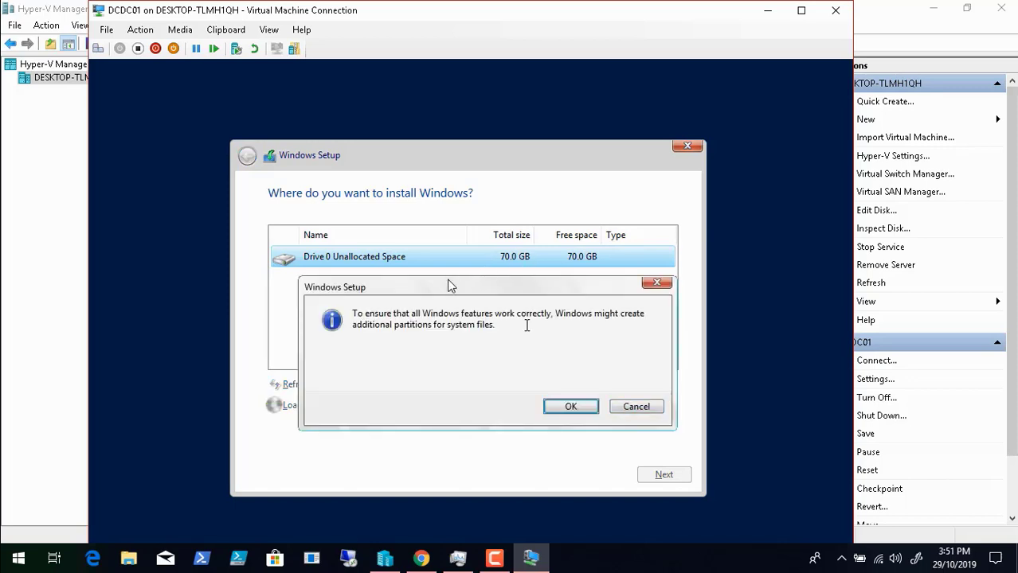
click(567, 410)
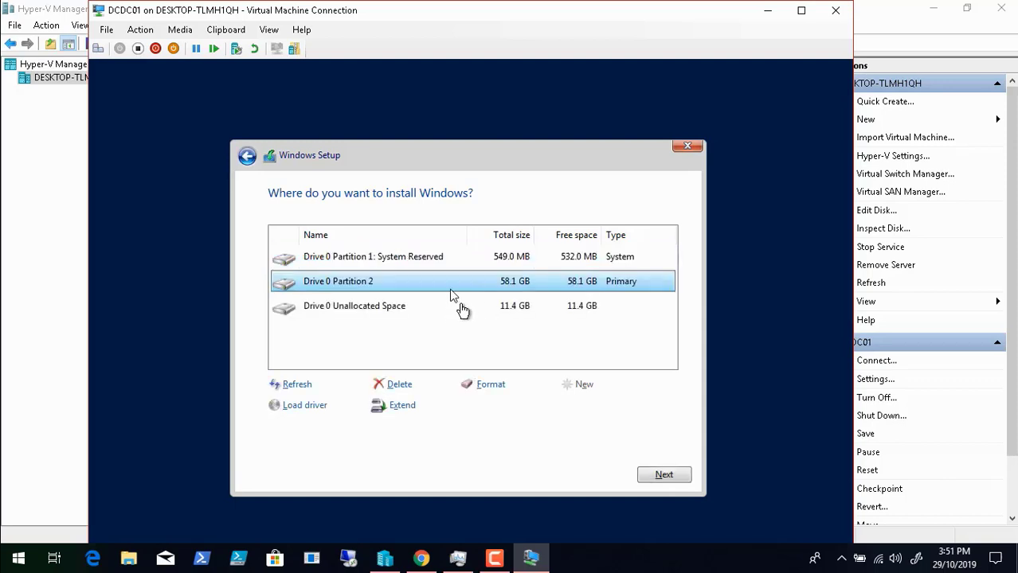
- Create a partition from Drive 0's remaining 11679 MB and start installing Windows on Drive 0 Partition 2
click(462, 306)
click(588, 387)
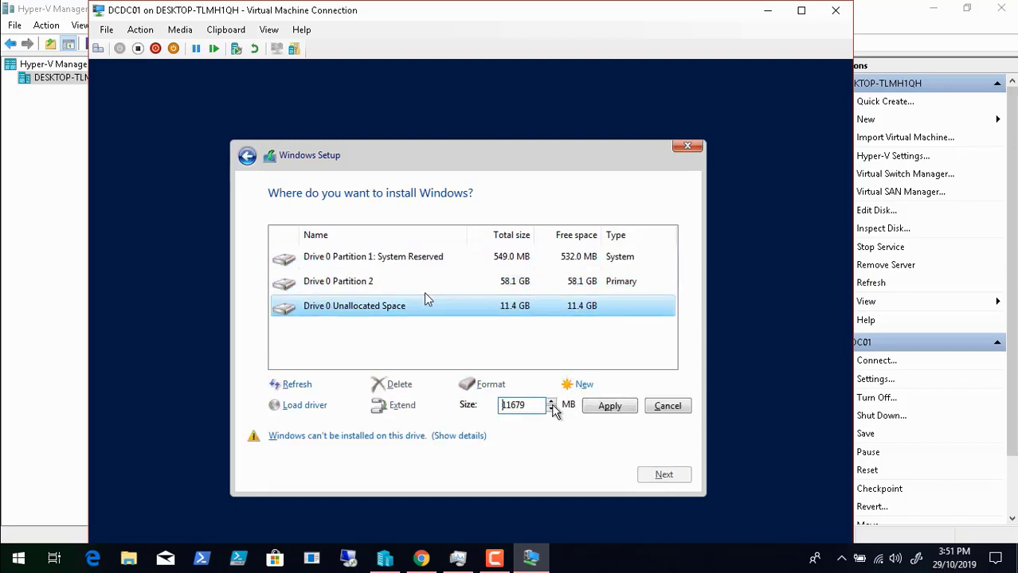
click(599, 408)
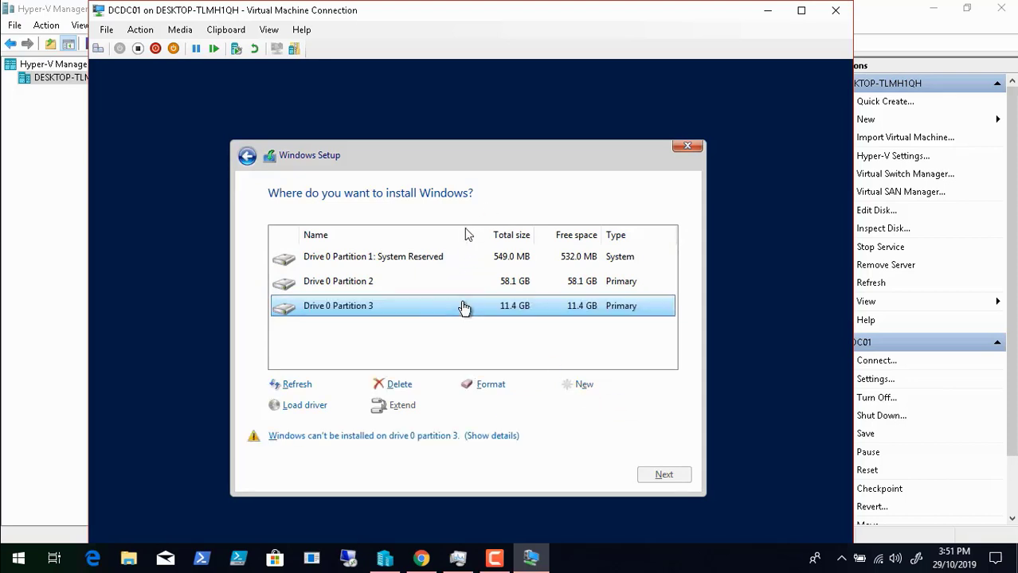
click(417, 286)
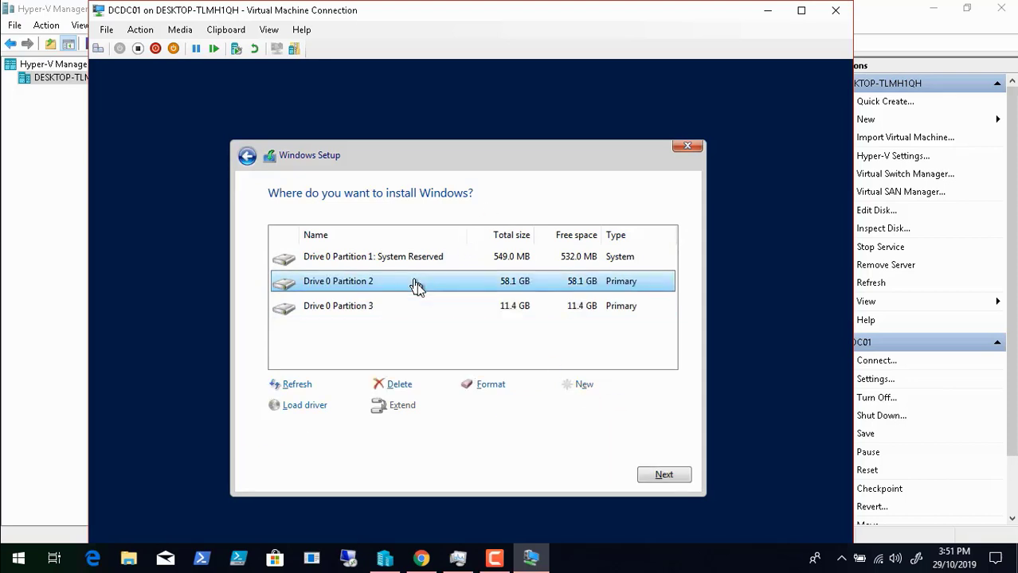
click(662, 476)
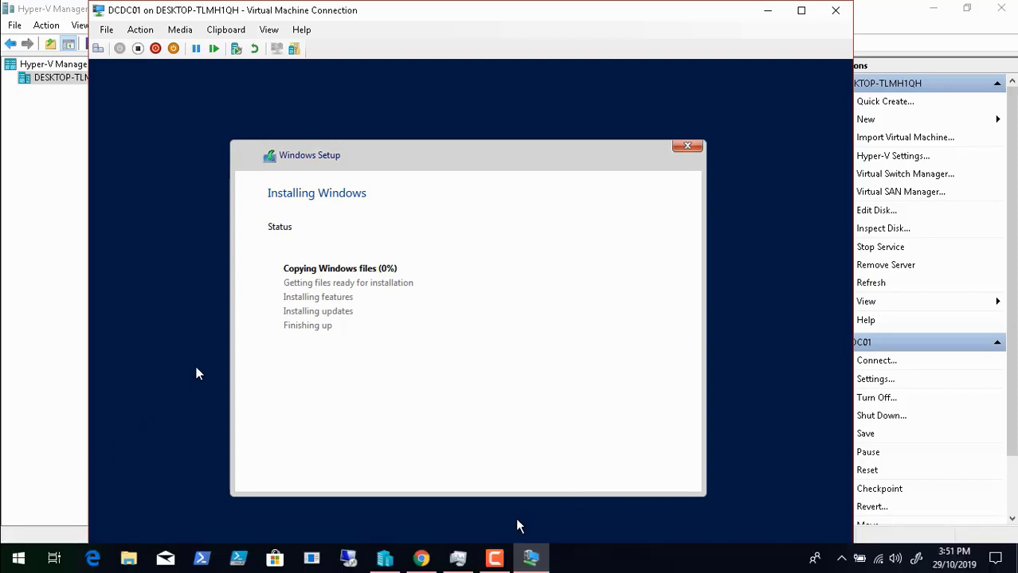
- Enable Guest services in DCDC01's Integration Services settings, pausing the demo there and resuming it
click(494, 557)
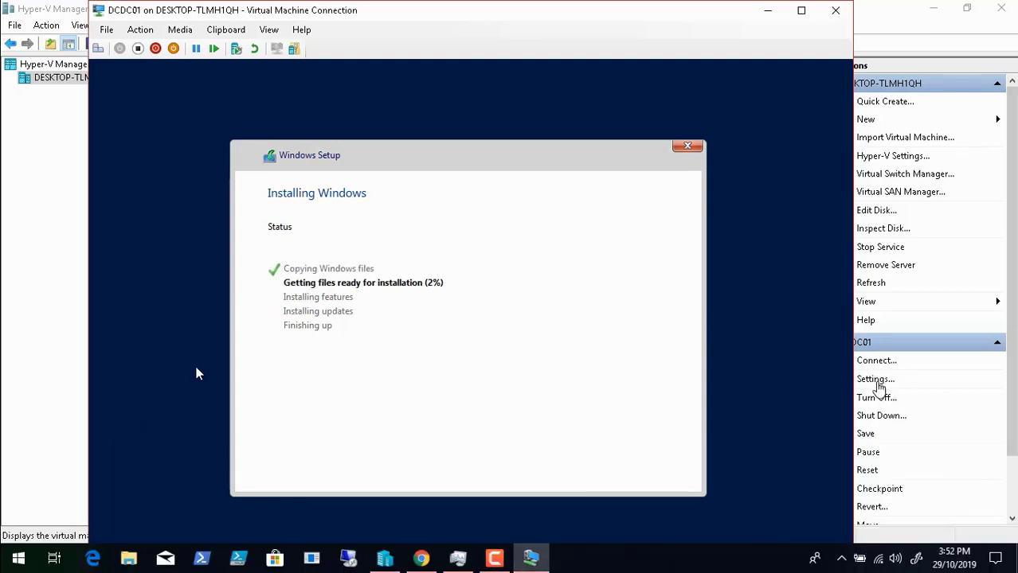
click(876, 380)
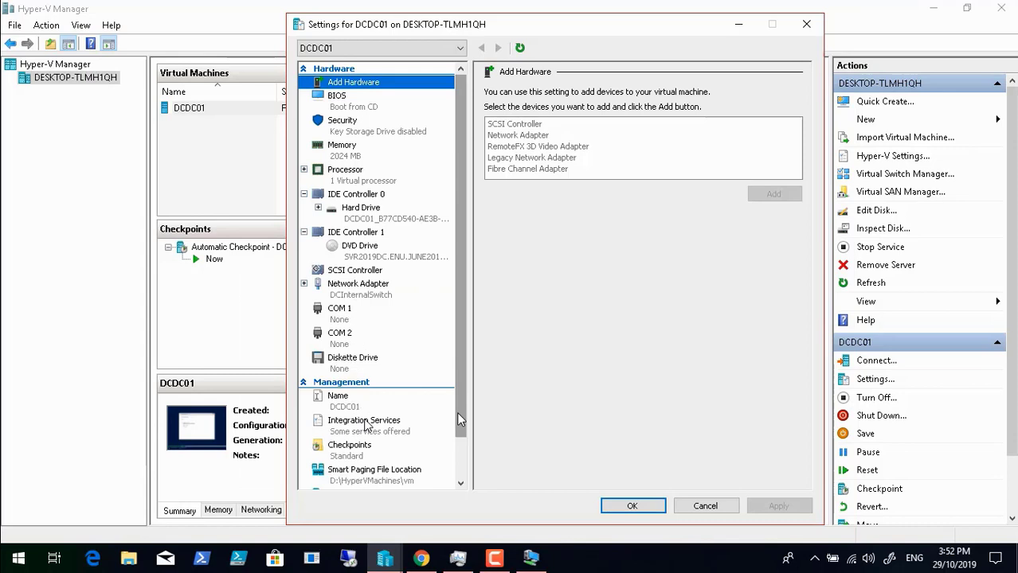
click(413, 422)
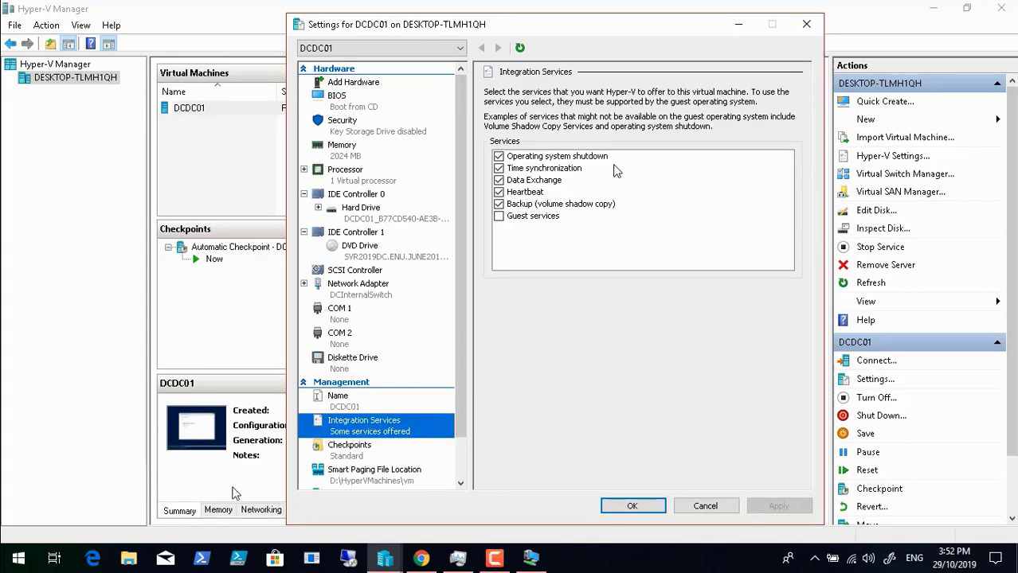
click(532, 217)
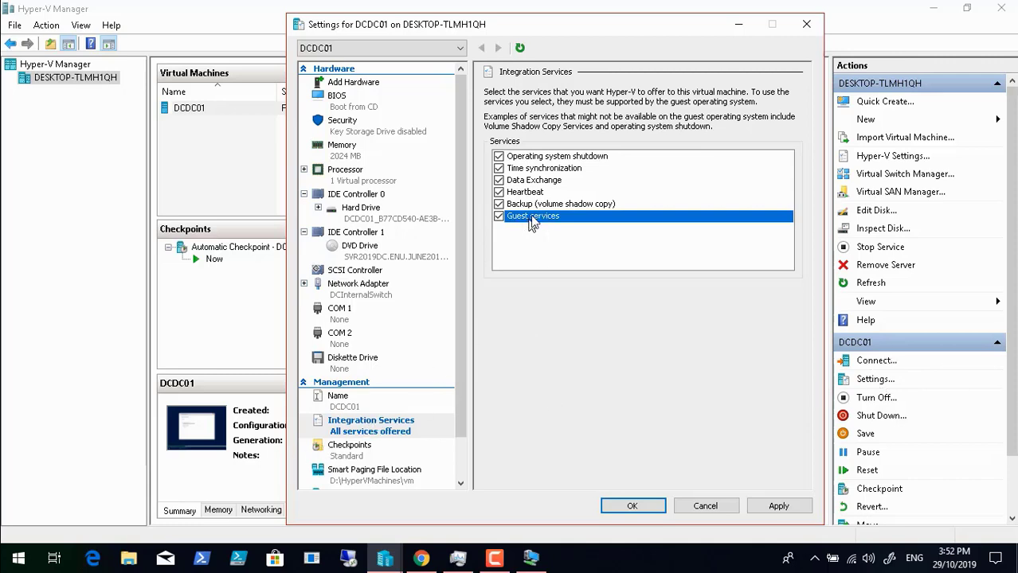
key(space)
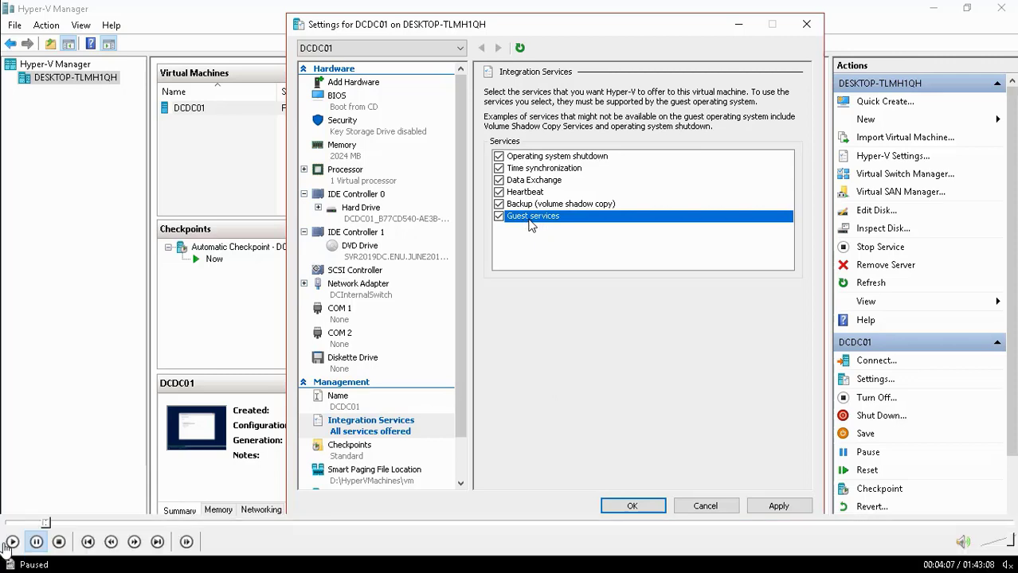
click(12, 542)
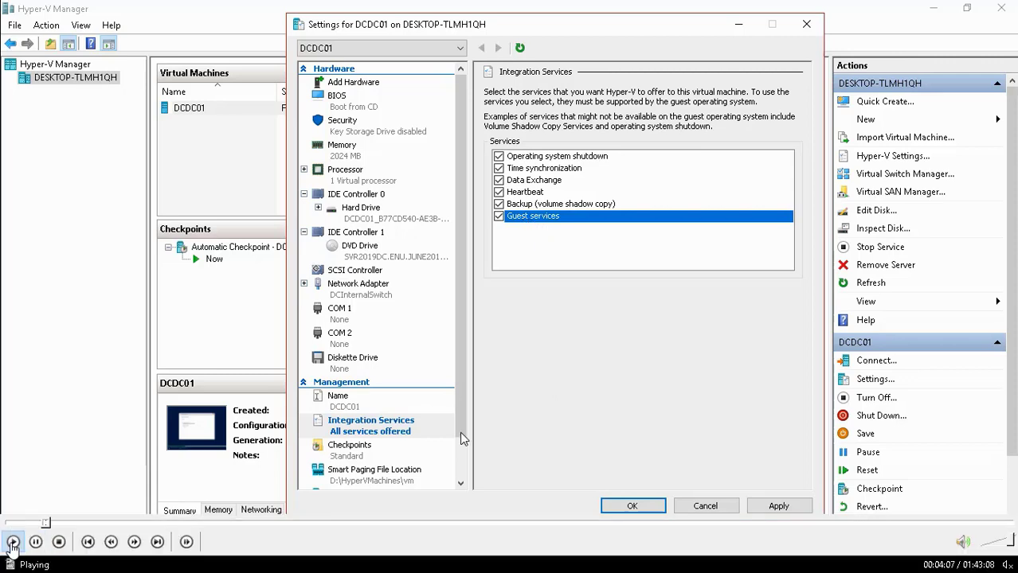
- Review DCDC01's checkpoints, smart paging file location and automatic start action settings, and save the virtual machine's settings
click(462, 483)
click(374, 430)
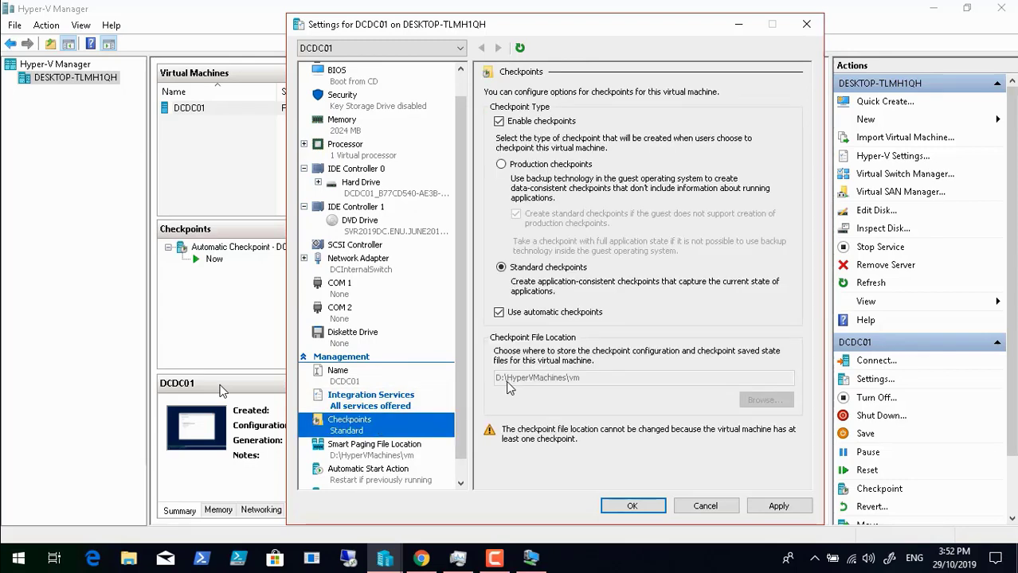
click(460, 483)
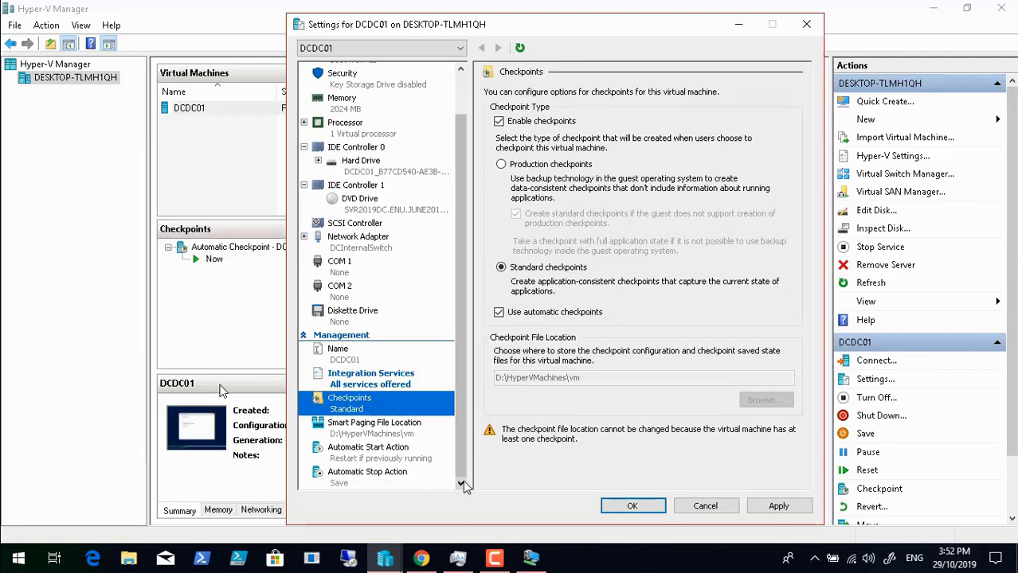
click(404, 434)
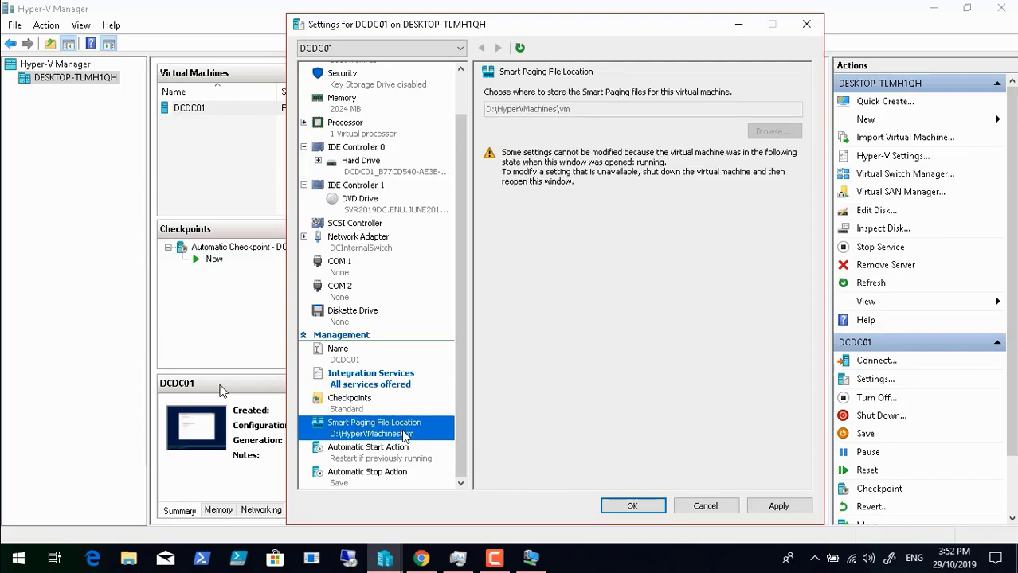
click(406, 460)
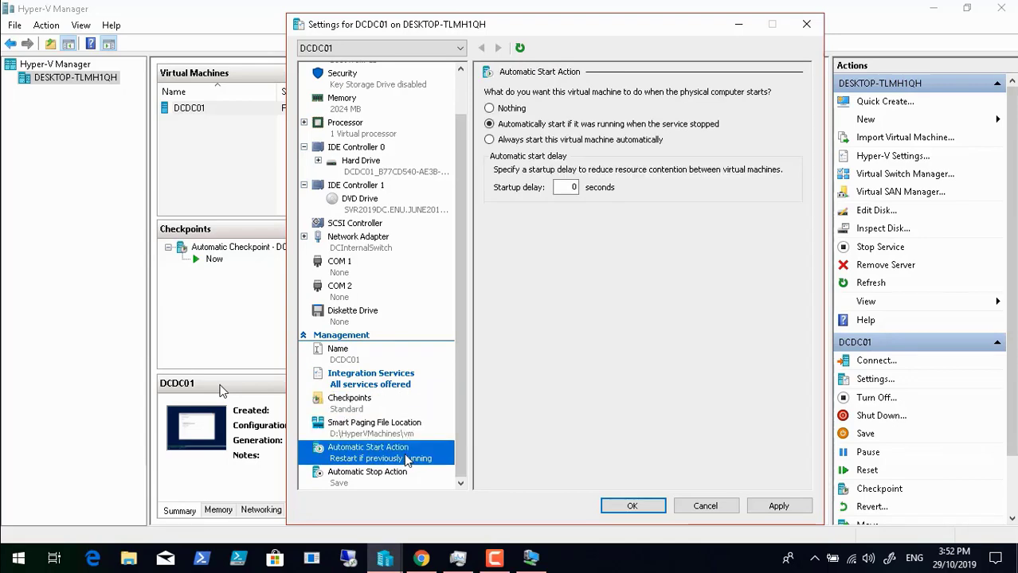
click(632, 508)
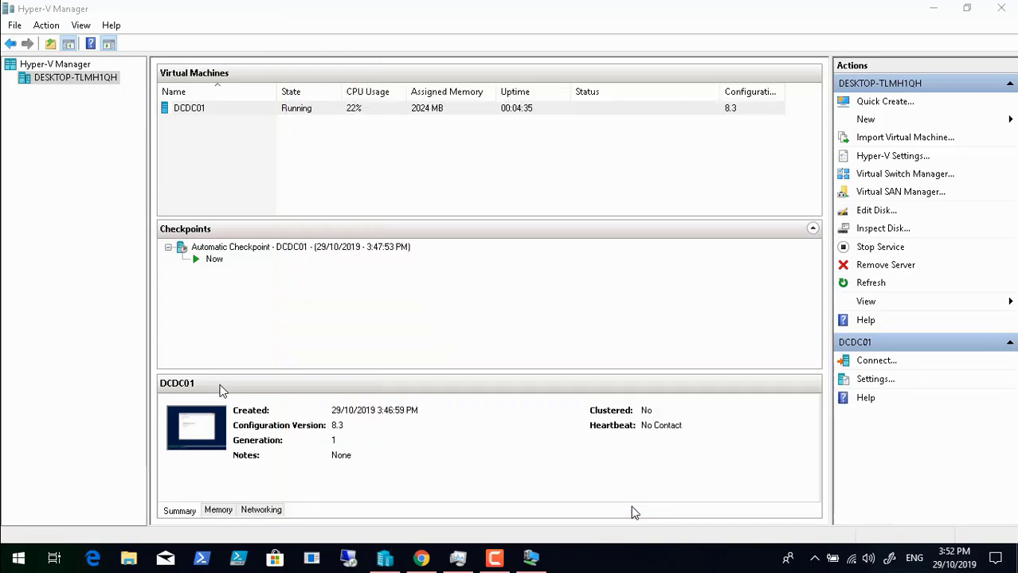
- Check the Windows installation progress in DCDC01's connection window, pausing the screen recording while files are prepared
click(532, 560)
click(495, 559)
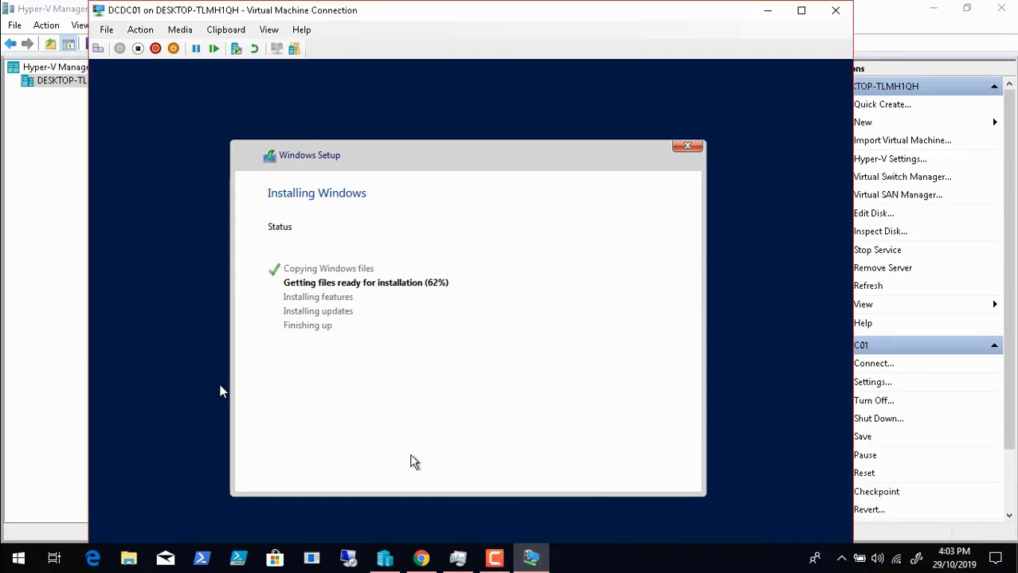
click(495, 559)
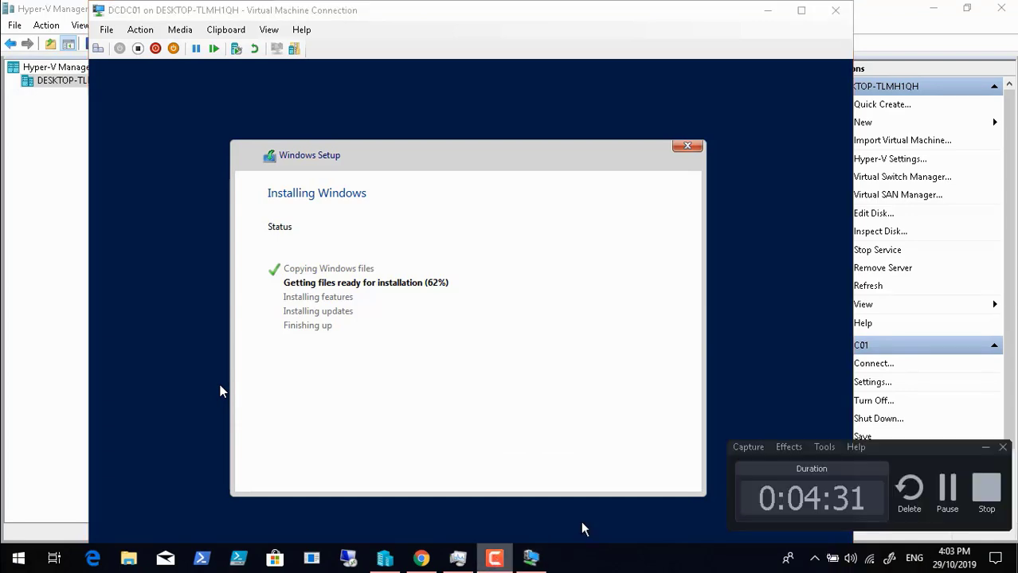
click(950, 490)
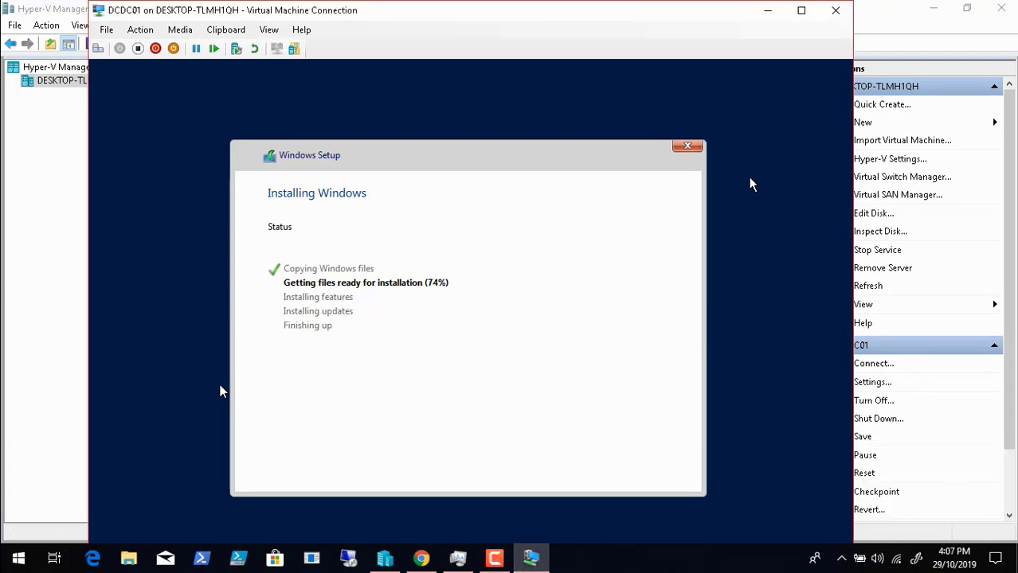
click(767, 10)
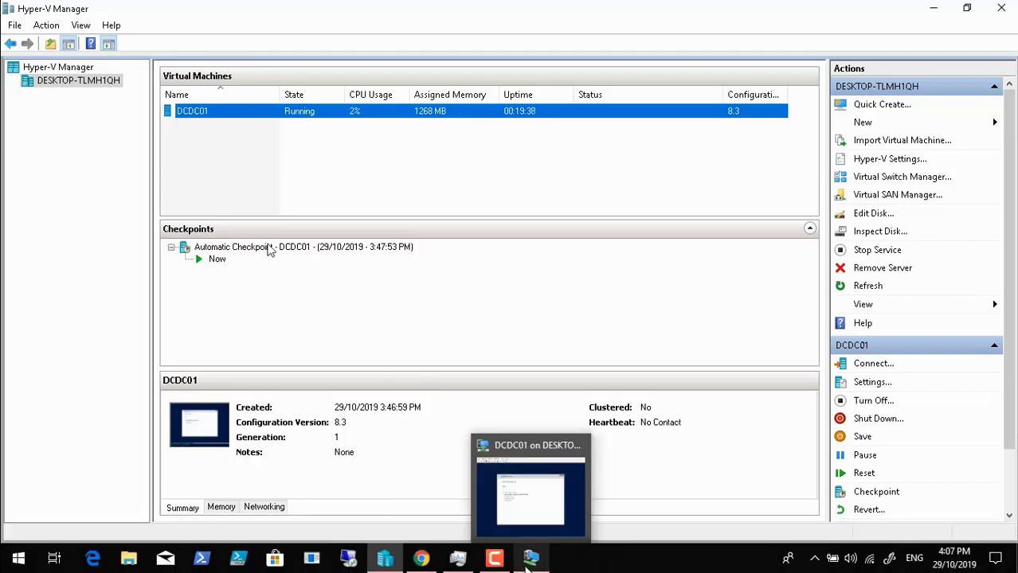
click(496, 561)
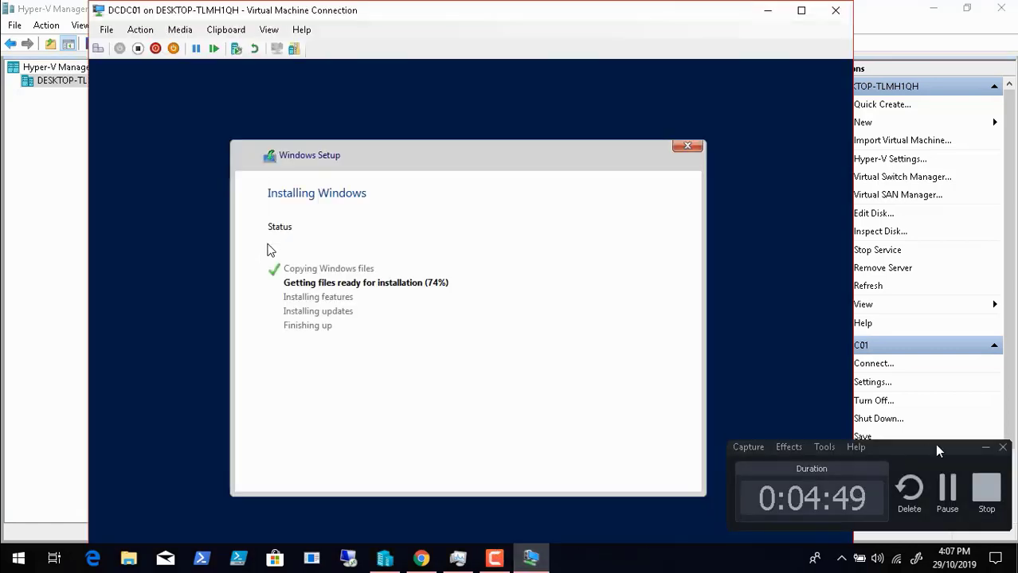
click(954, 493)
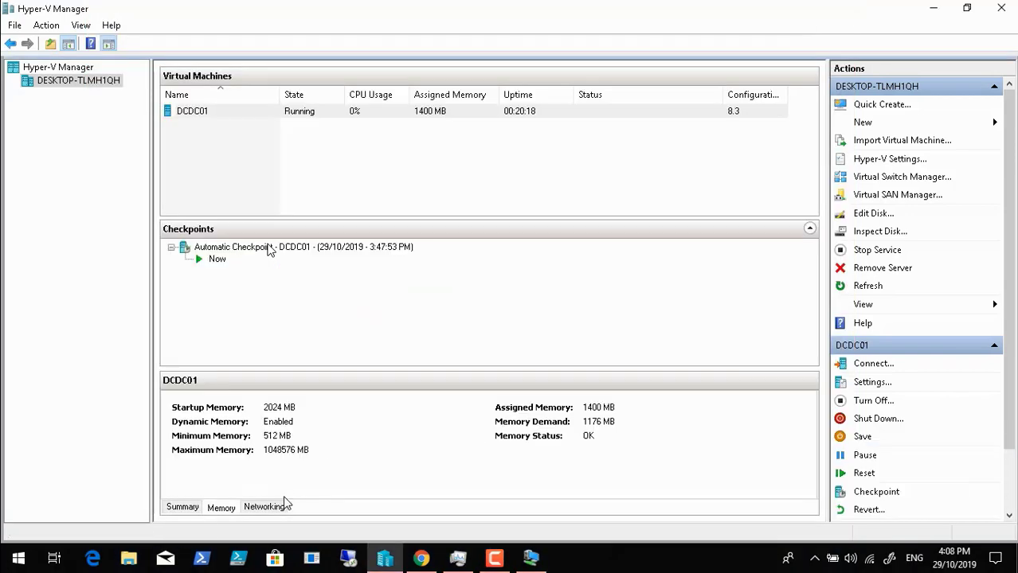
- Review DCDC01's networking and summary details in Hyper-V Manager, resuming the demo playback
click(275, 510)
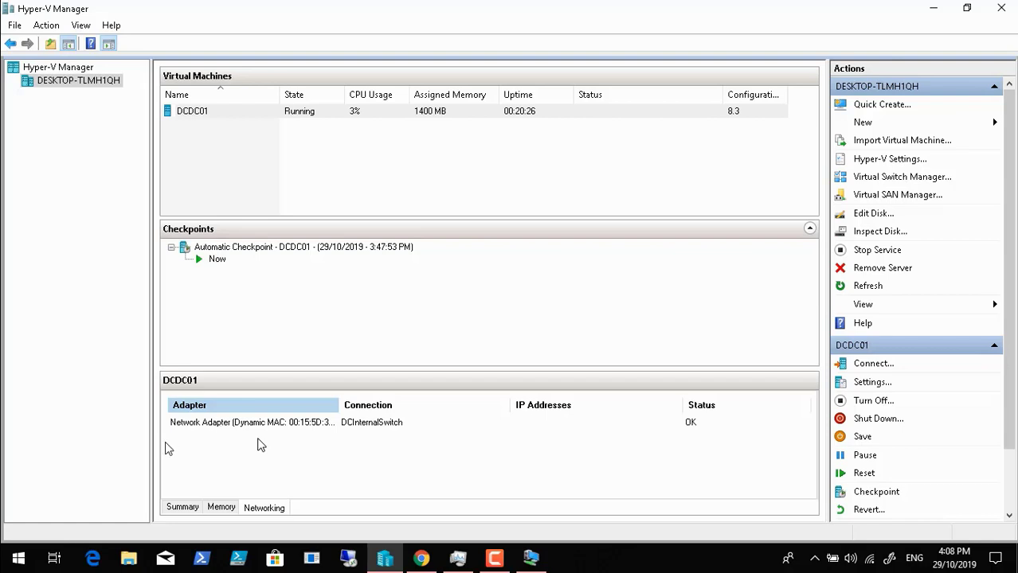
click(15, 544)
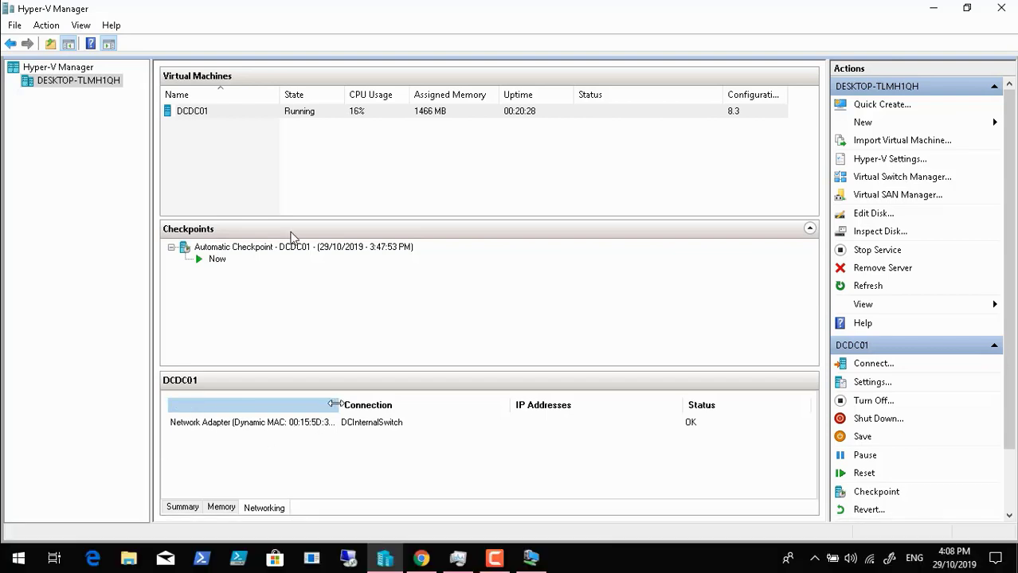
click(182, 510)
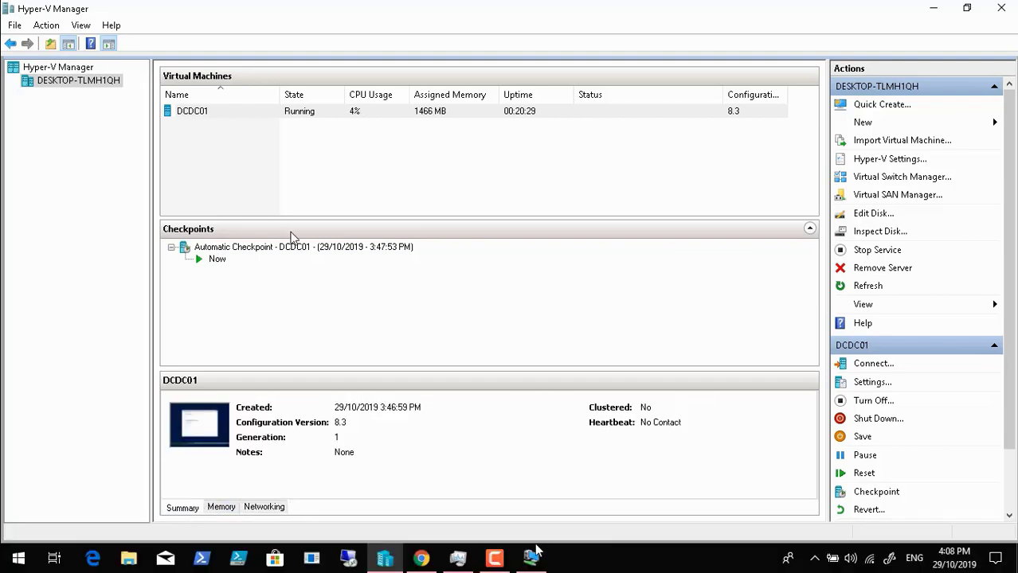
- Return to DCDC01's connection window and follow the remaining installation stages, pausing the screen recording between them
click(497, 561)
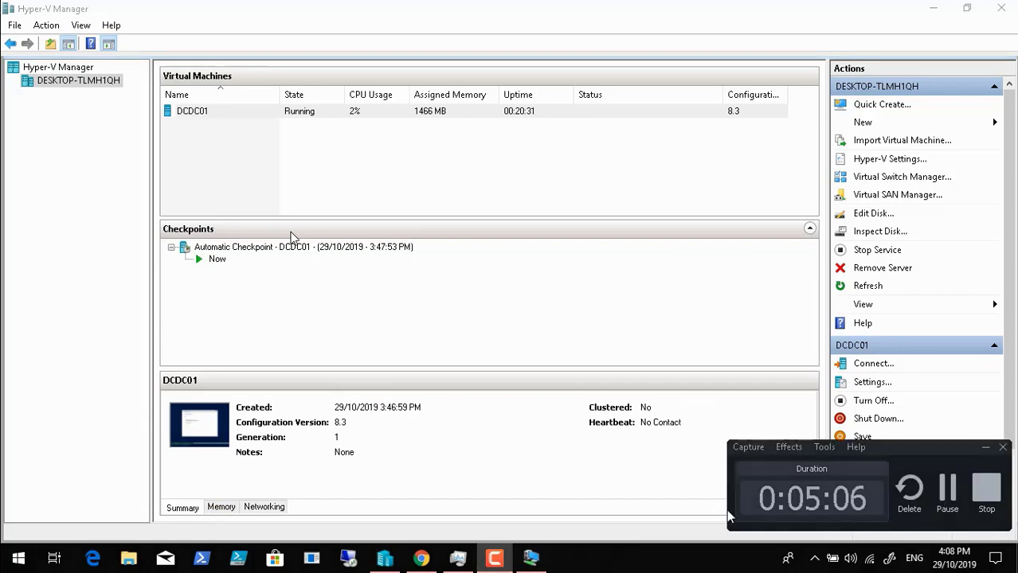
click(529, 559)
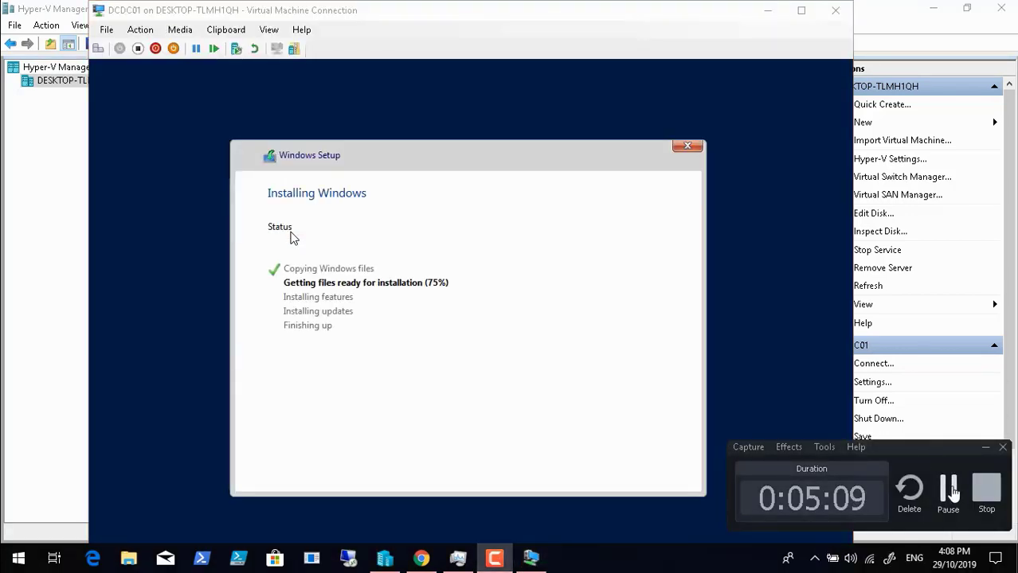
click(948, 490)
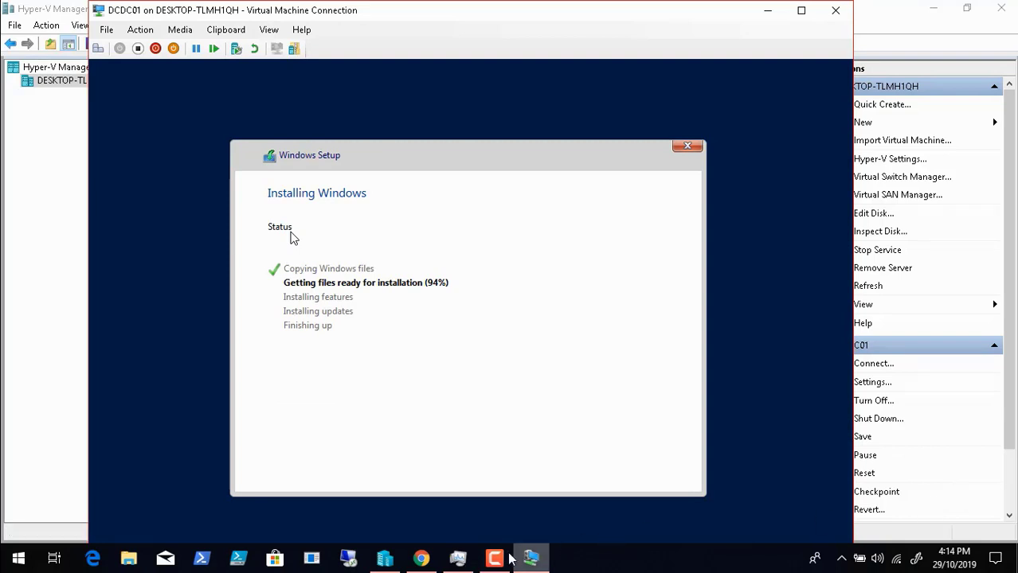
click(494, 559)
click(947, 489)
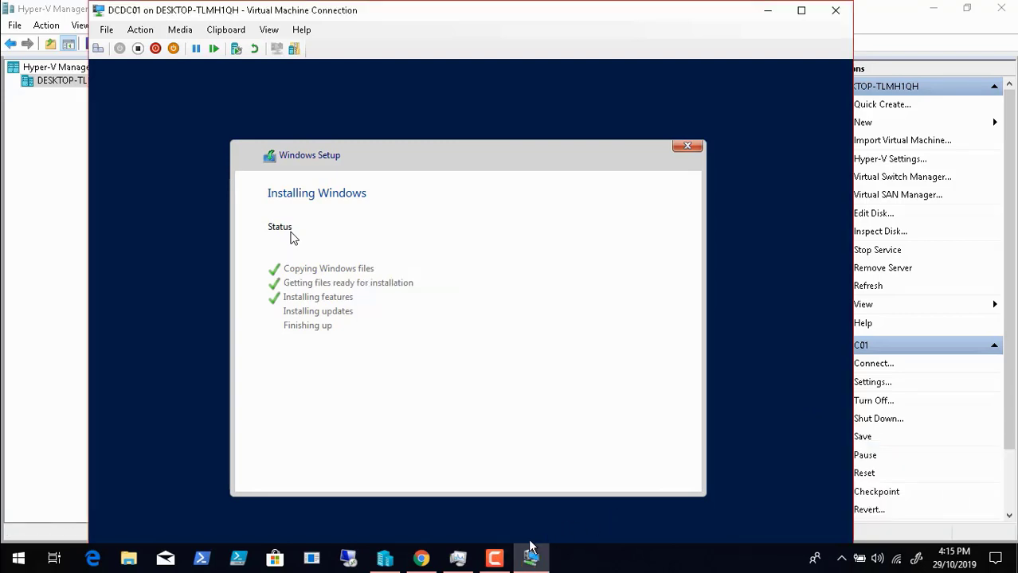
click(495, 559)
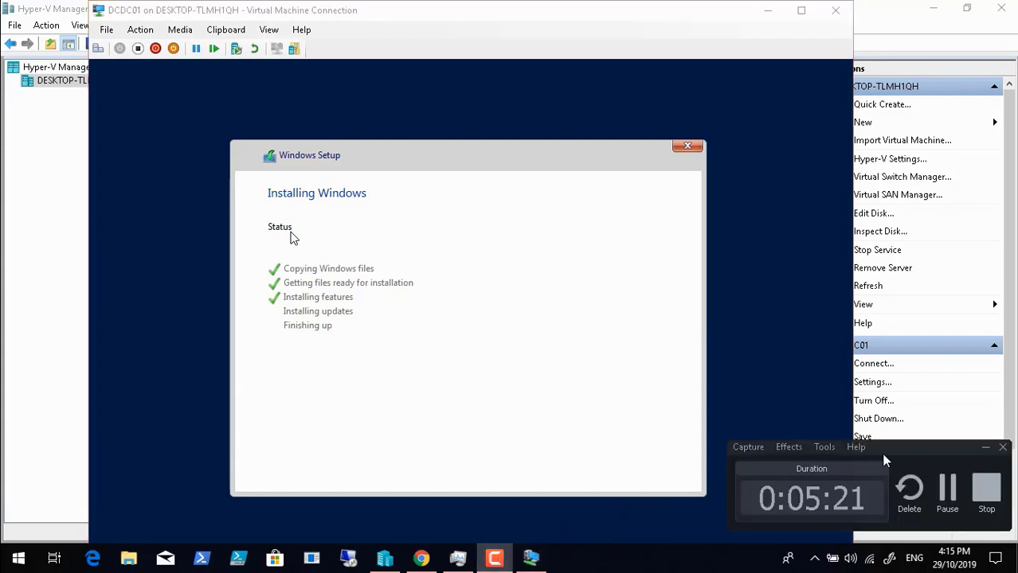
click(947, 490)
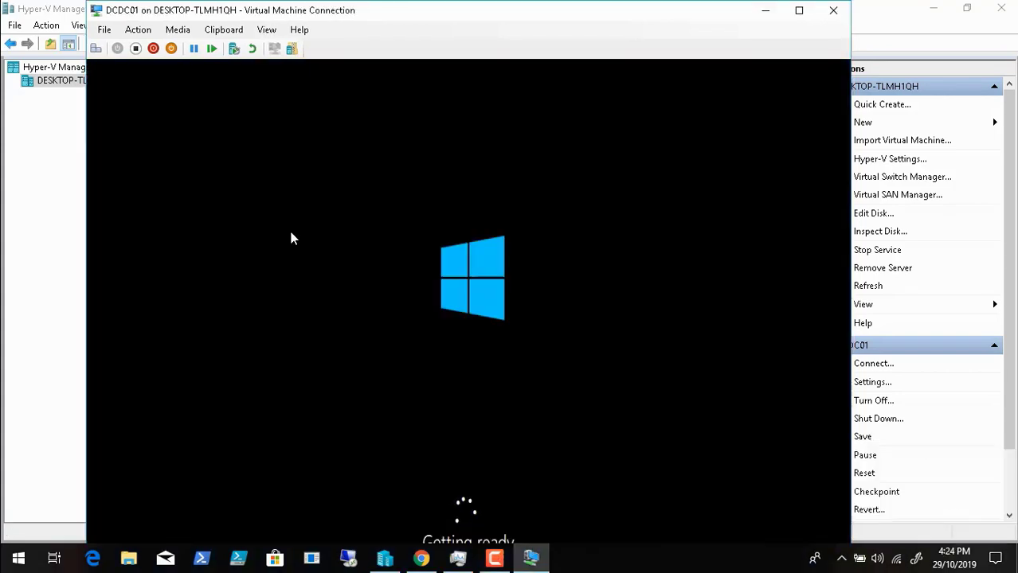
- Switch DCDC01's virtual machine connection to full screen mode
click(267, 30)
click(267, 30)
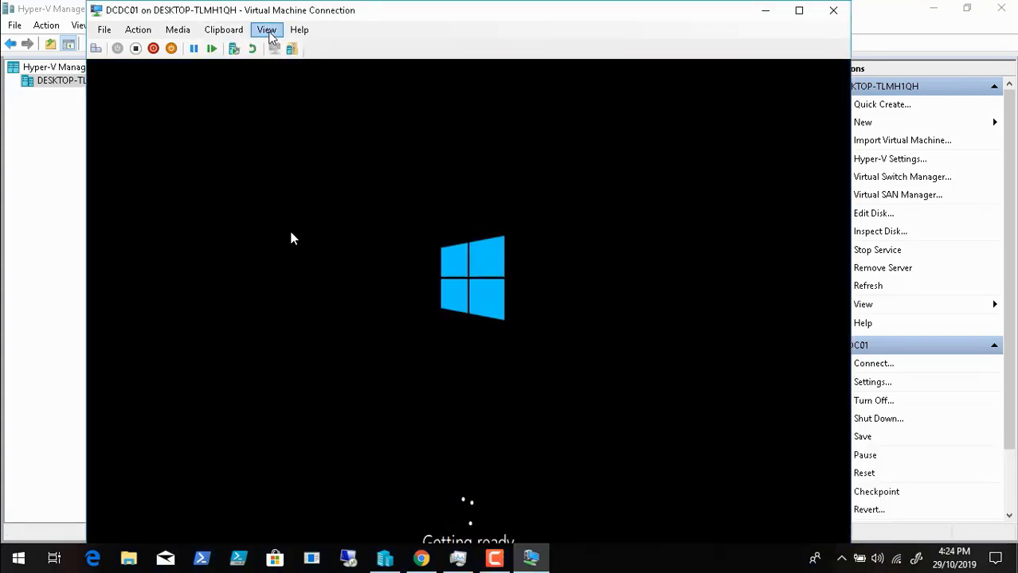
click(268, 32)
click(291, 50)
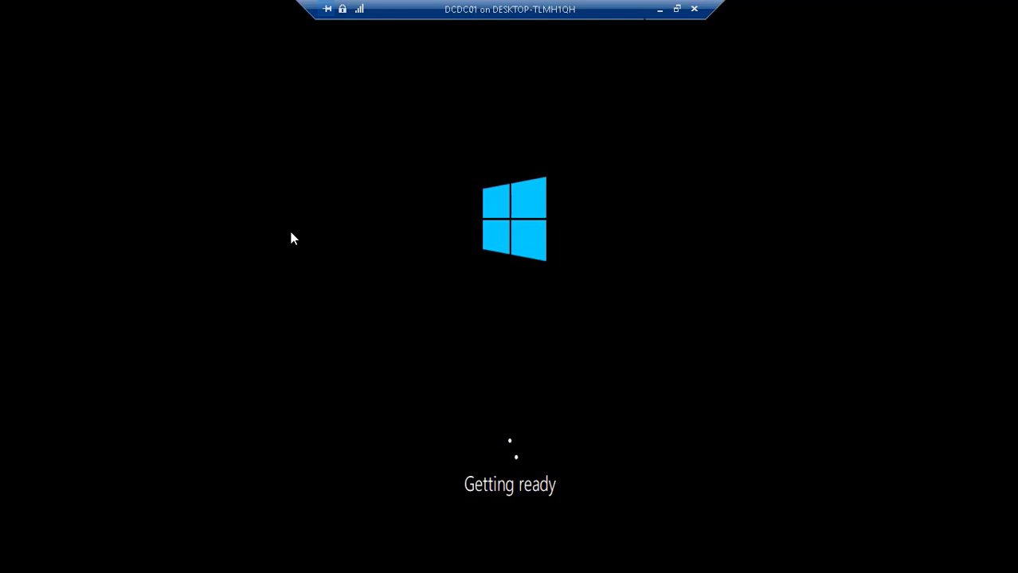
- Minimize DCDC01's full-screen connection and pause the screen recorder while Windows gets ready
click(660, 10)
click(493, 558)
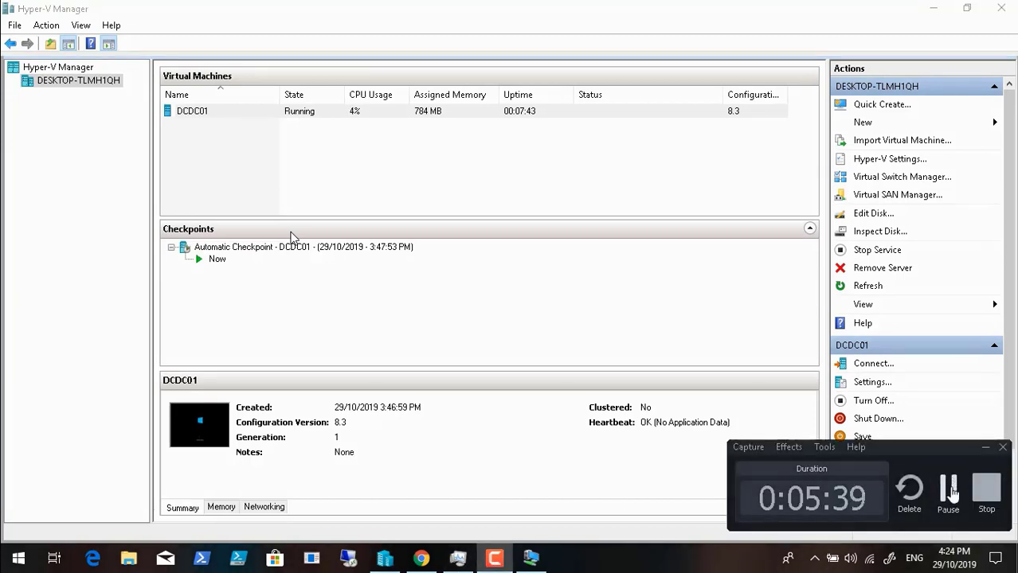
click(948, 489)
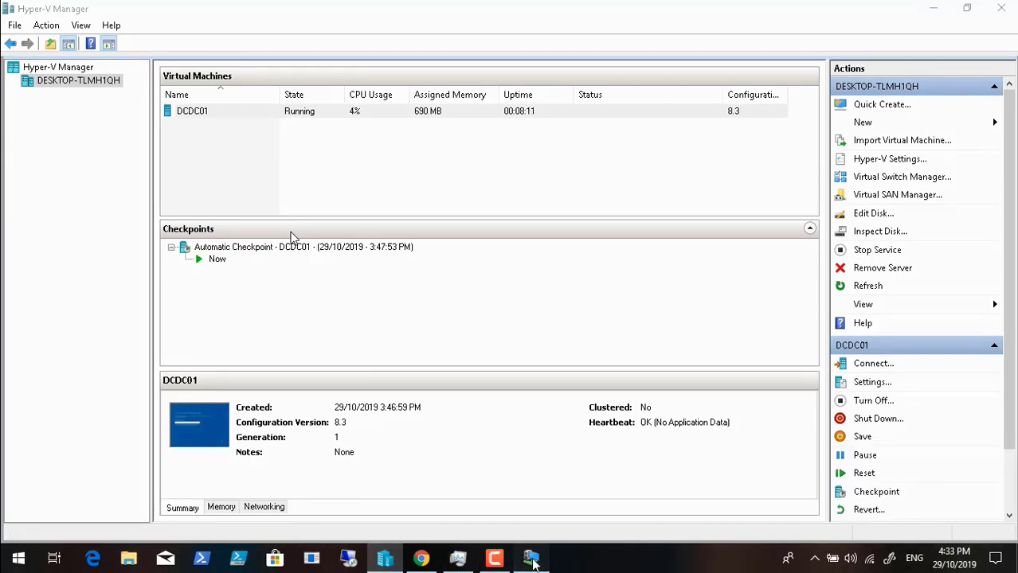
- Reopen DCDC01, skip the product key, and finish setup by entering and confirming the built-in Administrator account's password
click(530, 558)
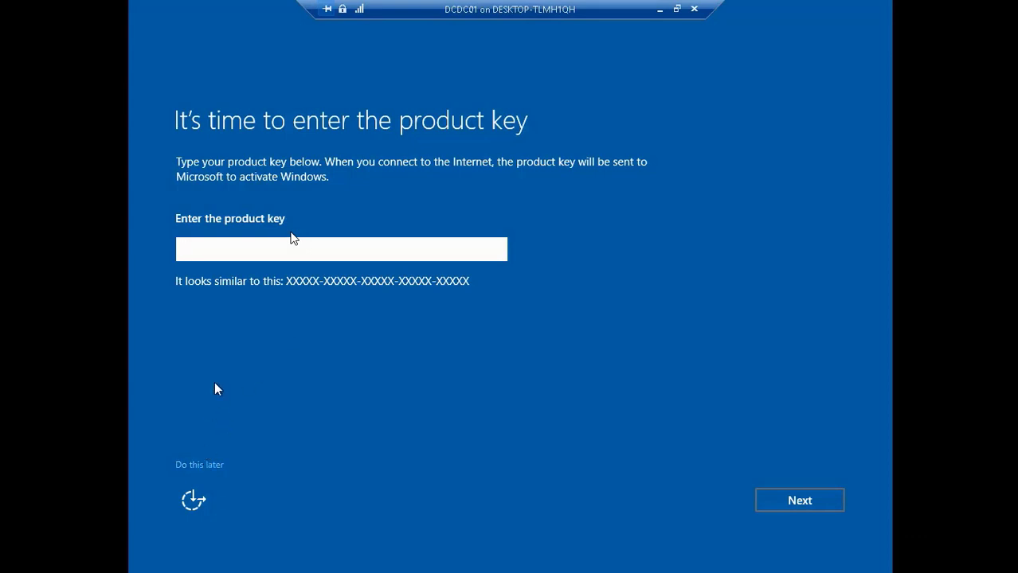
click(200, 465)
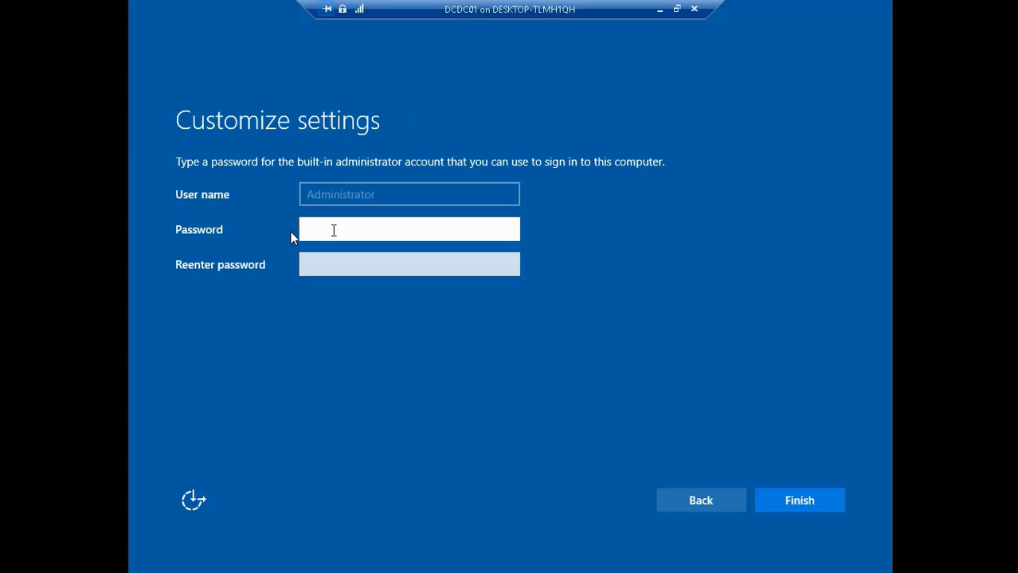
text(•••••••••)
key(Tab)
text(•••••)
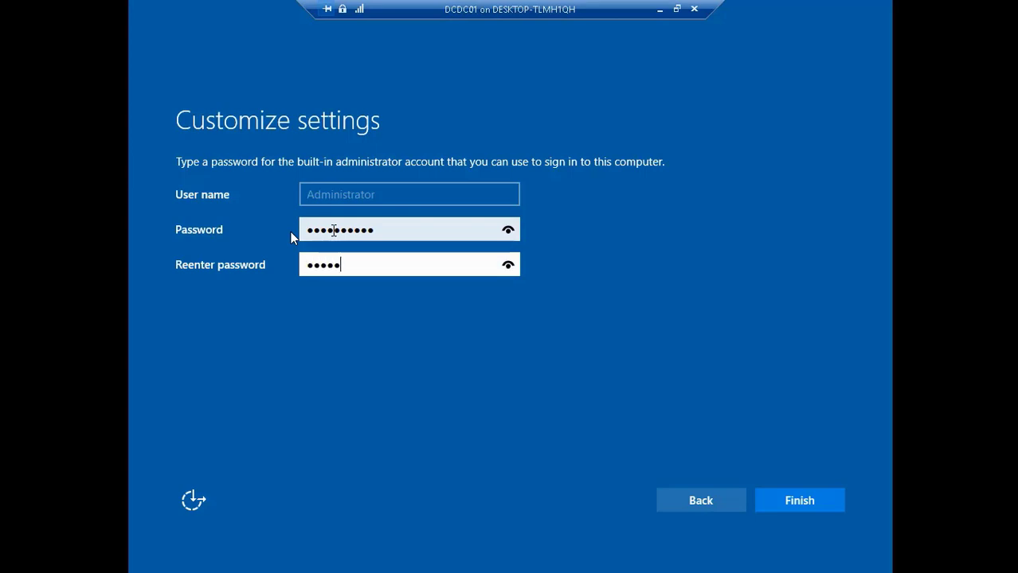
text(•••••)
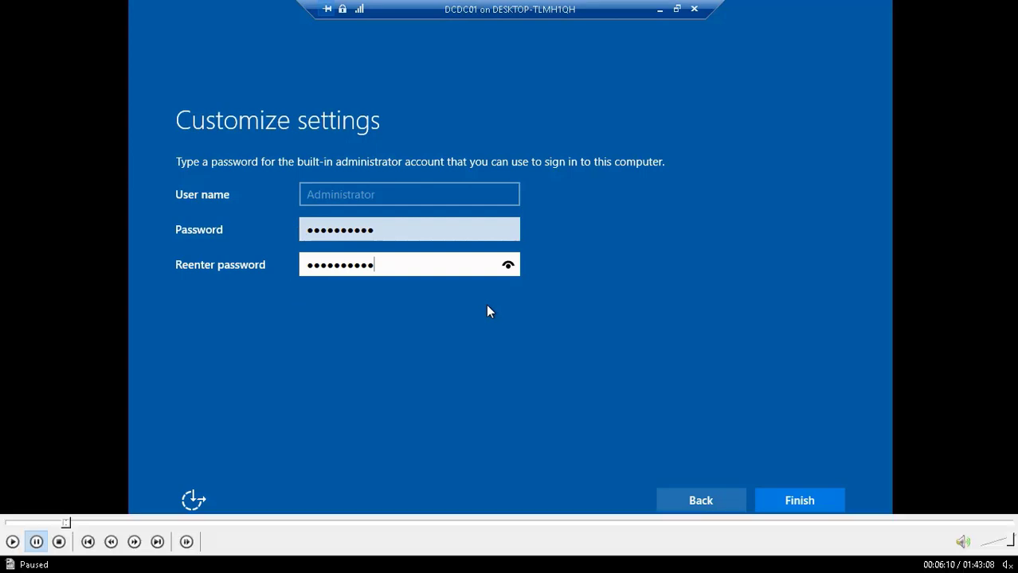
click(798, 503)
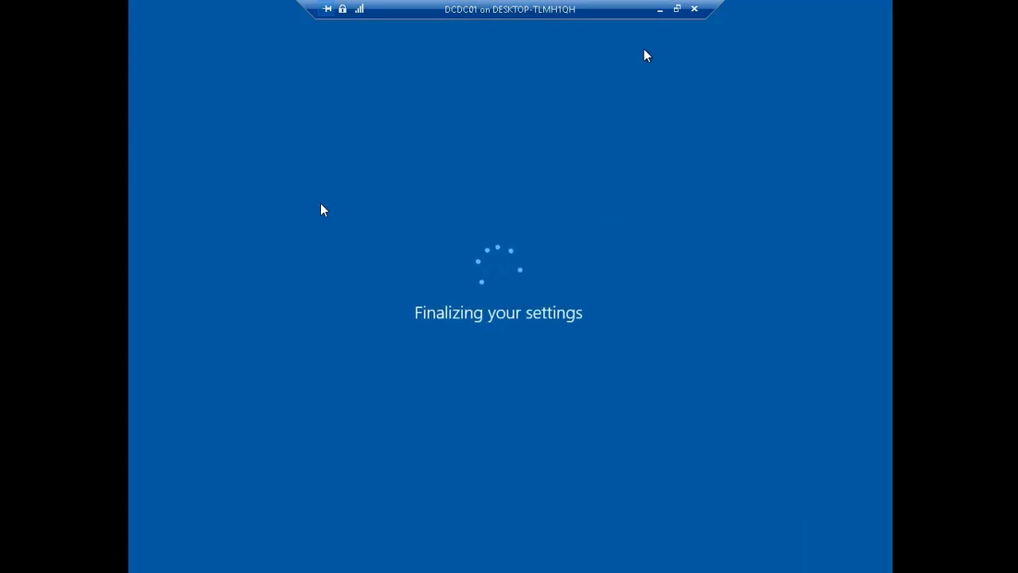
- Sign in to DCDC01 as Administrator with the account password and show its connection in full screen
click(660, 11)
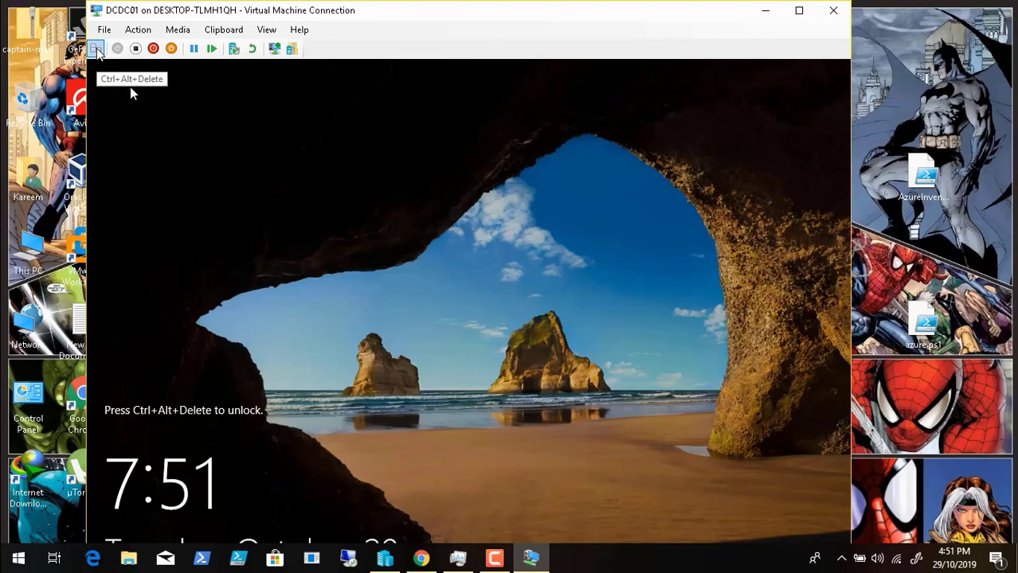
mouse_move(104, 476)
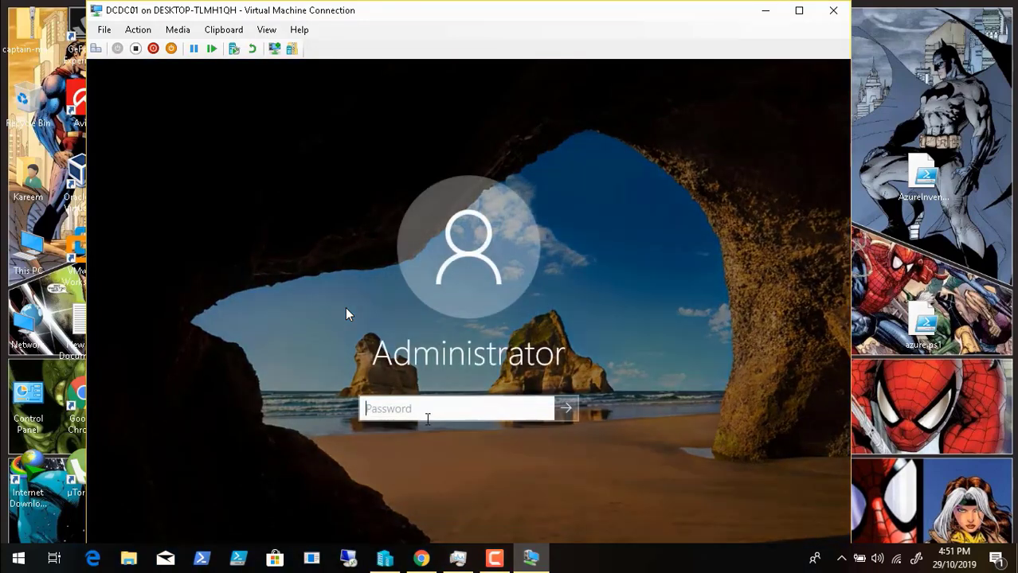
text(***********)
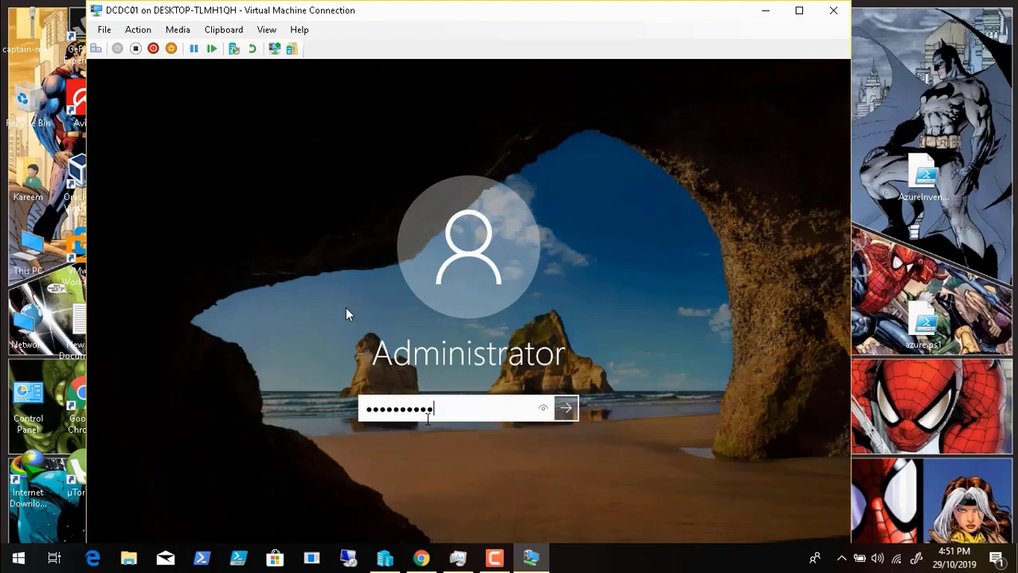
key(Return)
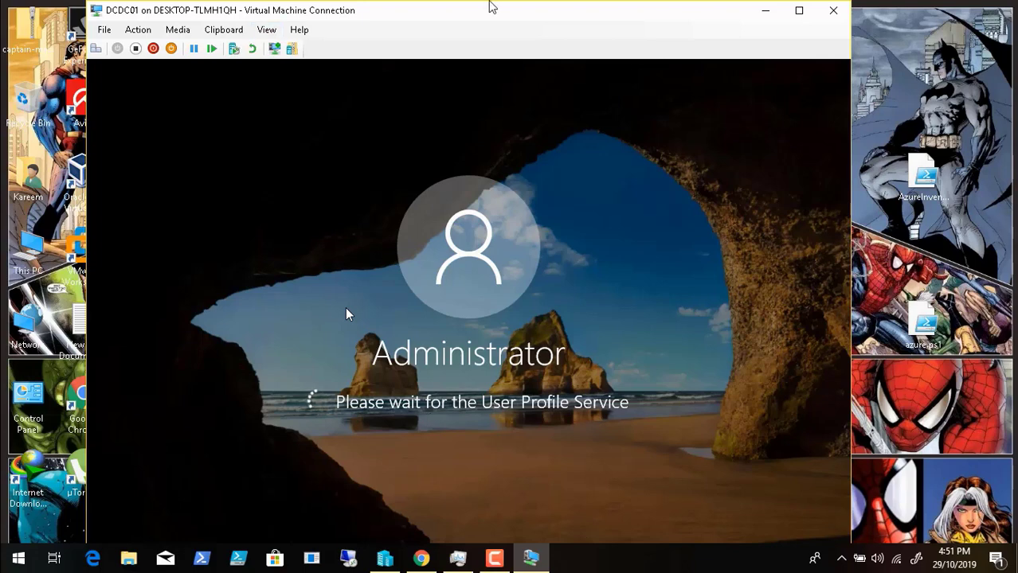
click(267, 30)
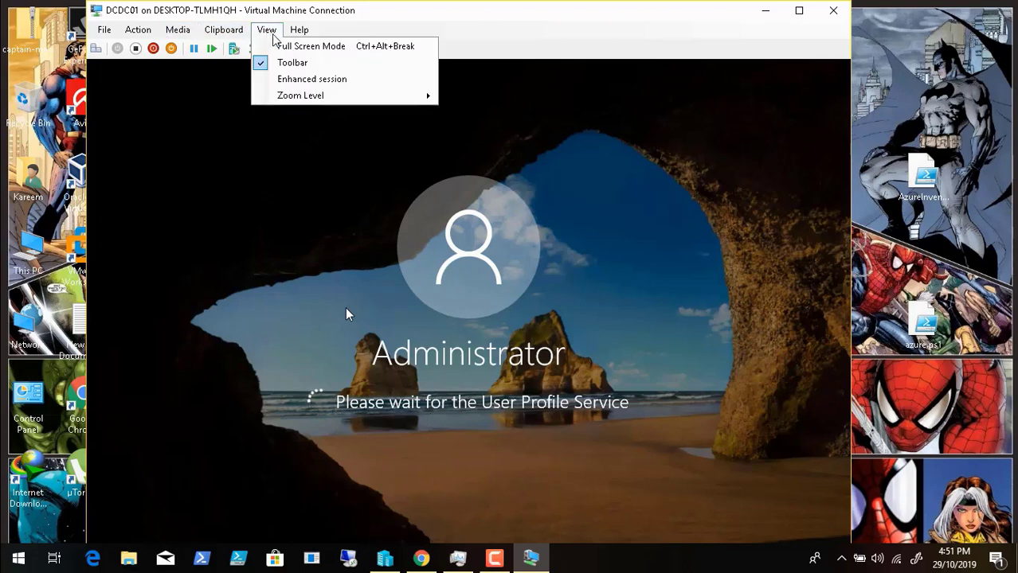
click(298, 43)
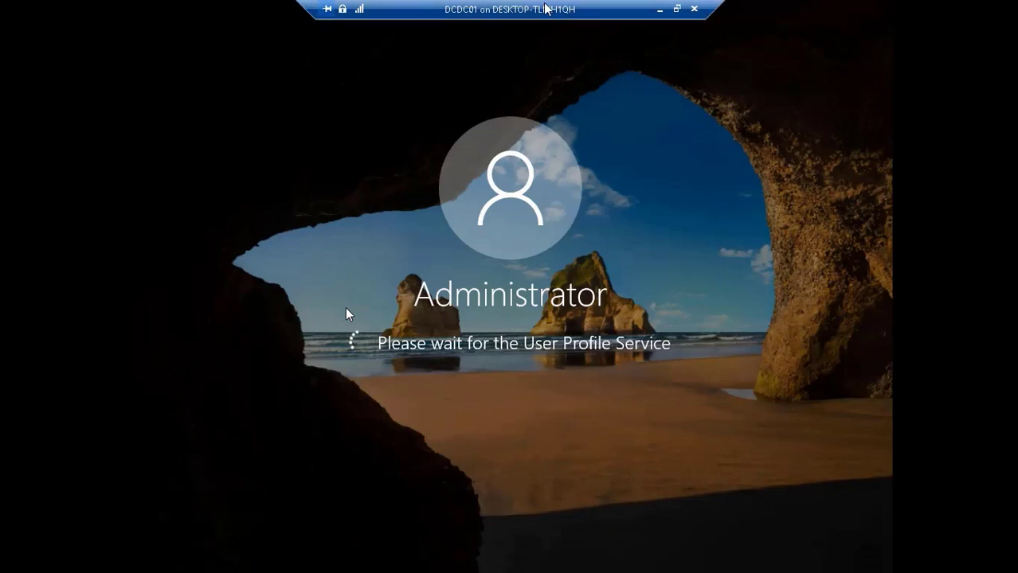
- Restore DCDC01's full-screen connection to a window and switch it to an enhanced session
click(674, 9)
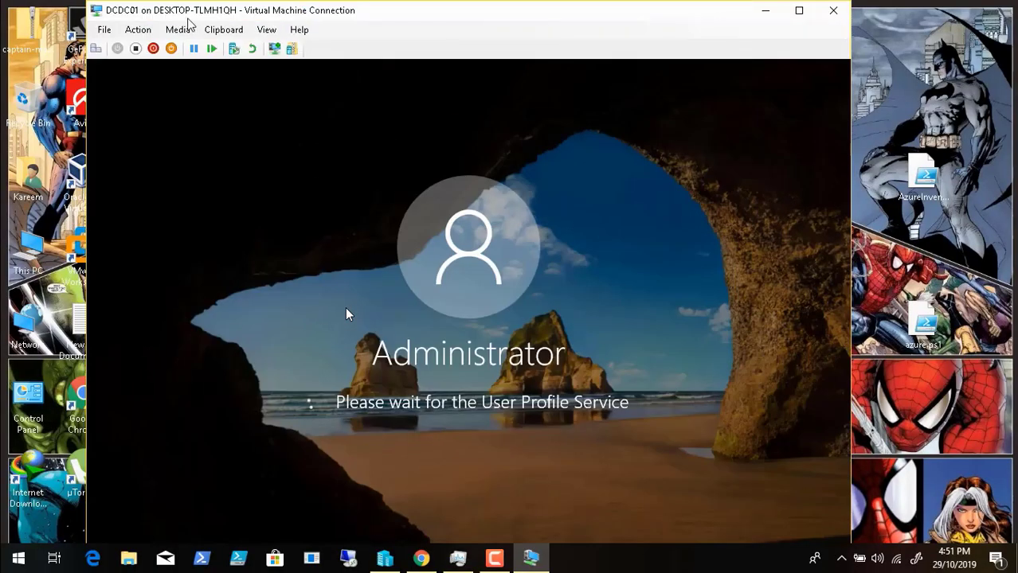
click(266, 29)
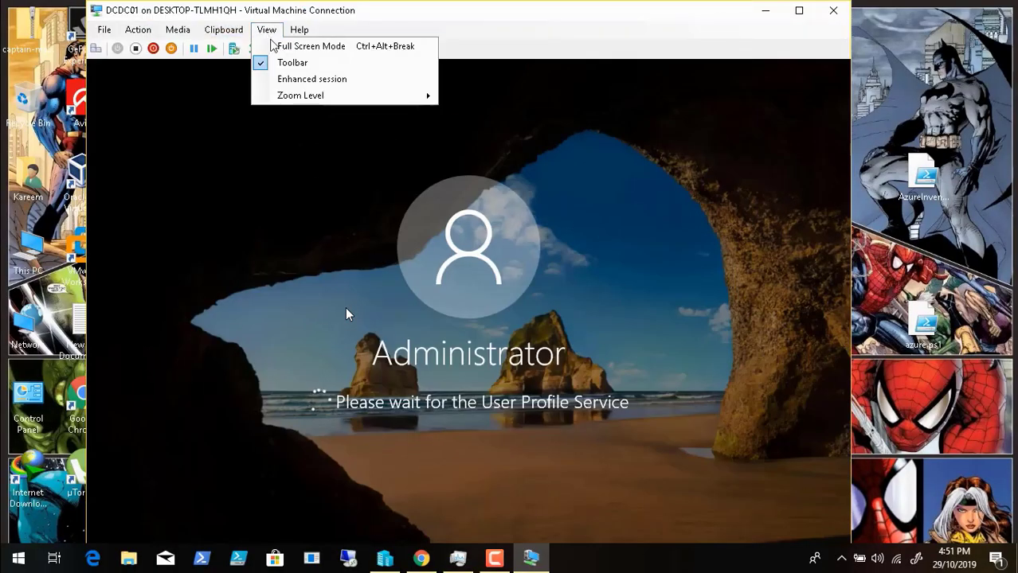
click(291, 77)
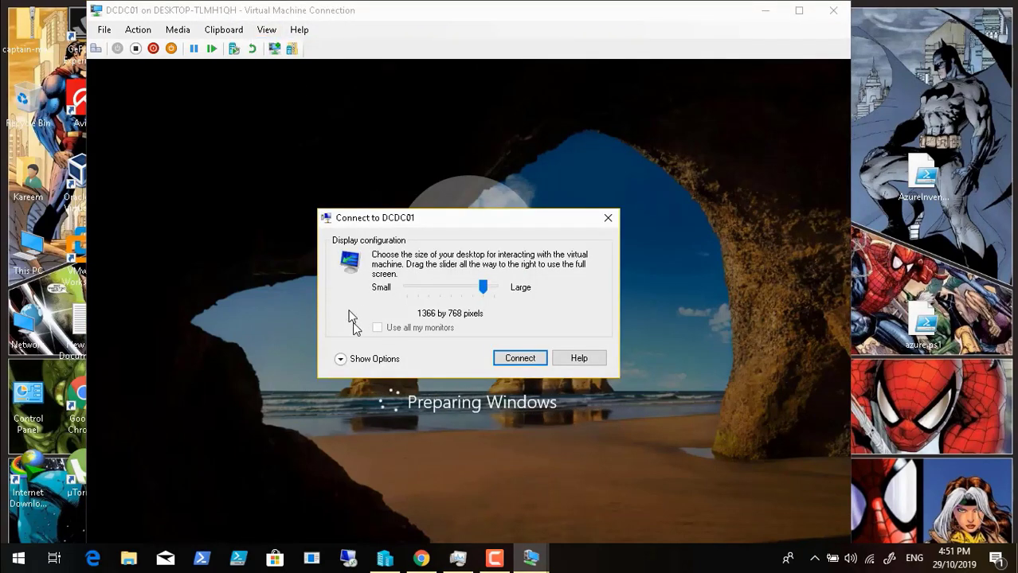
- Resume playback of the paused demo video Untitled Project.mp4 and show the player full screen
mouse_move(34, 546)
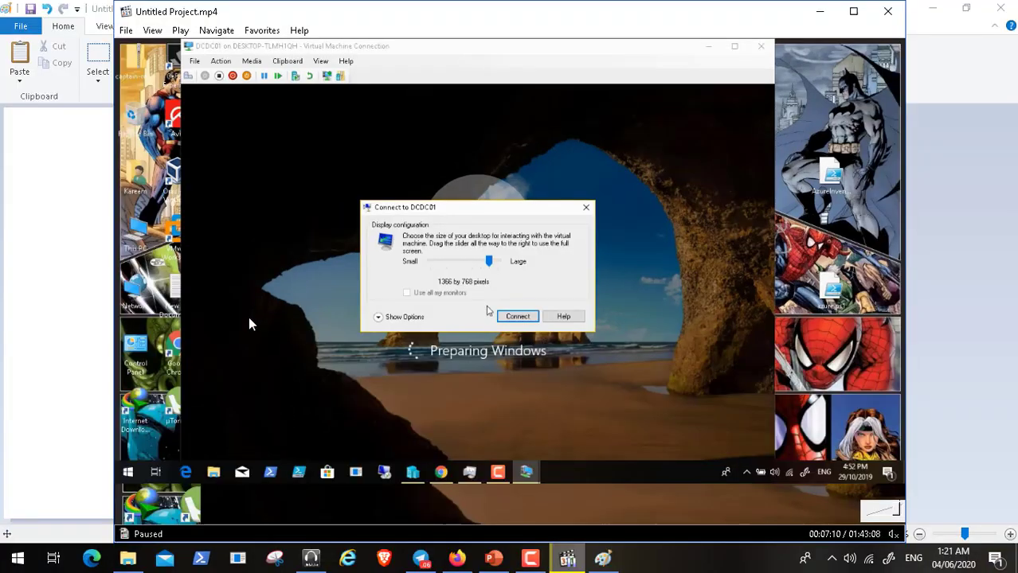
click(530, 559)
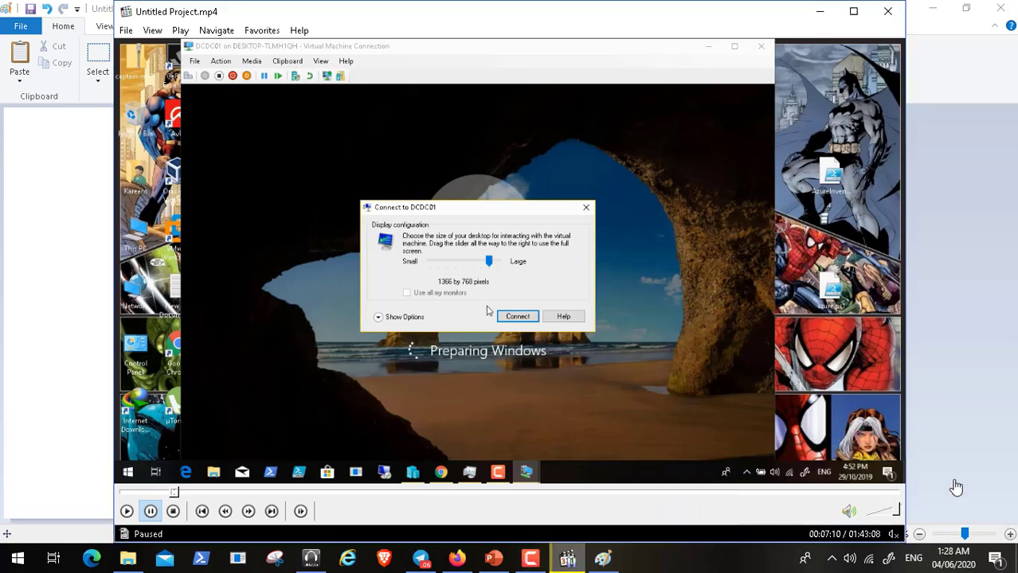
click(127, 511)
double_click(398, 227)
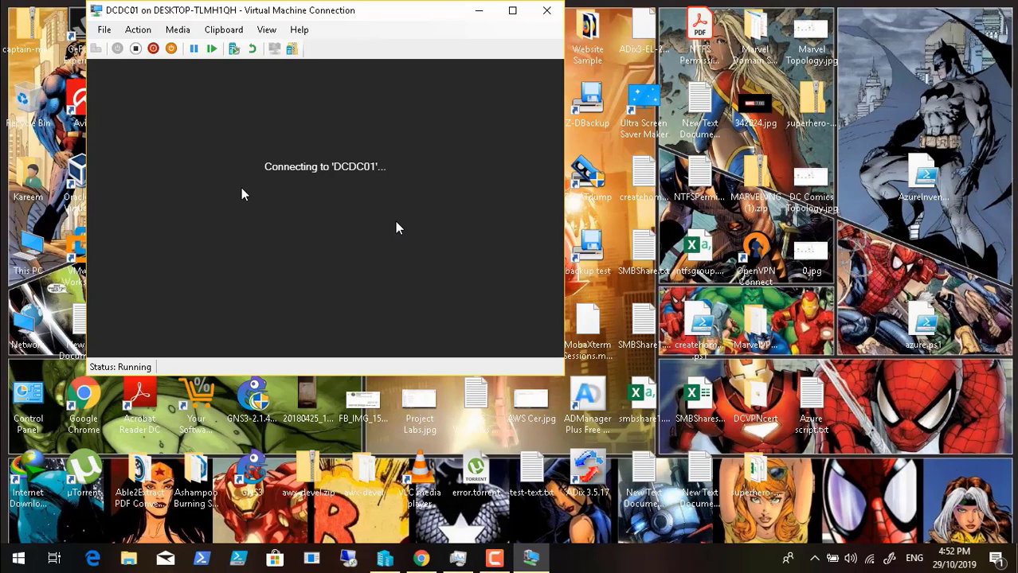
- Scrub the demo video back to about 07:52, at DCDC01's Administrator sign-in screen, and replay it full screen
click(95, 522)
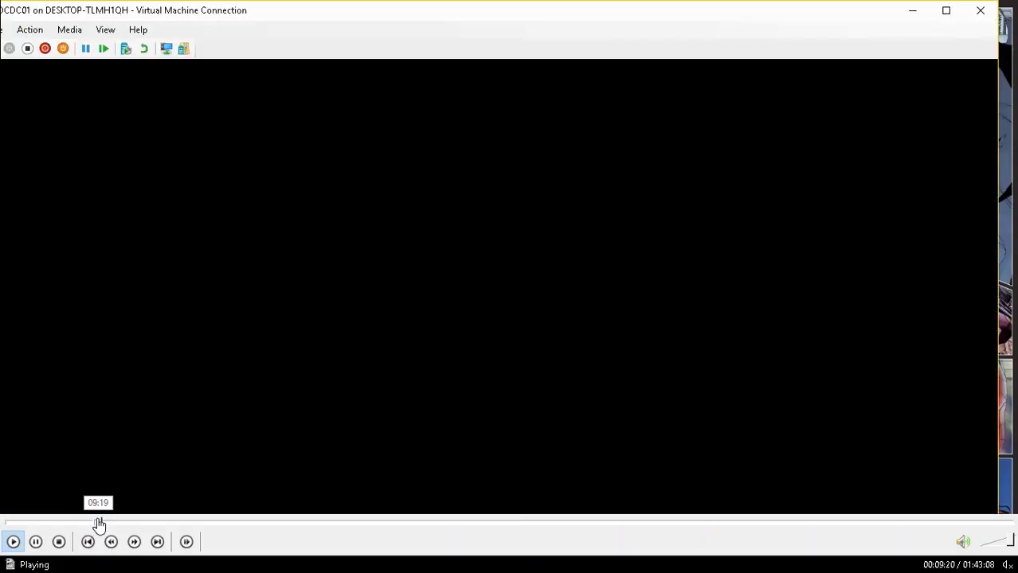
click(97, 523)
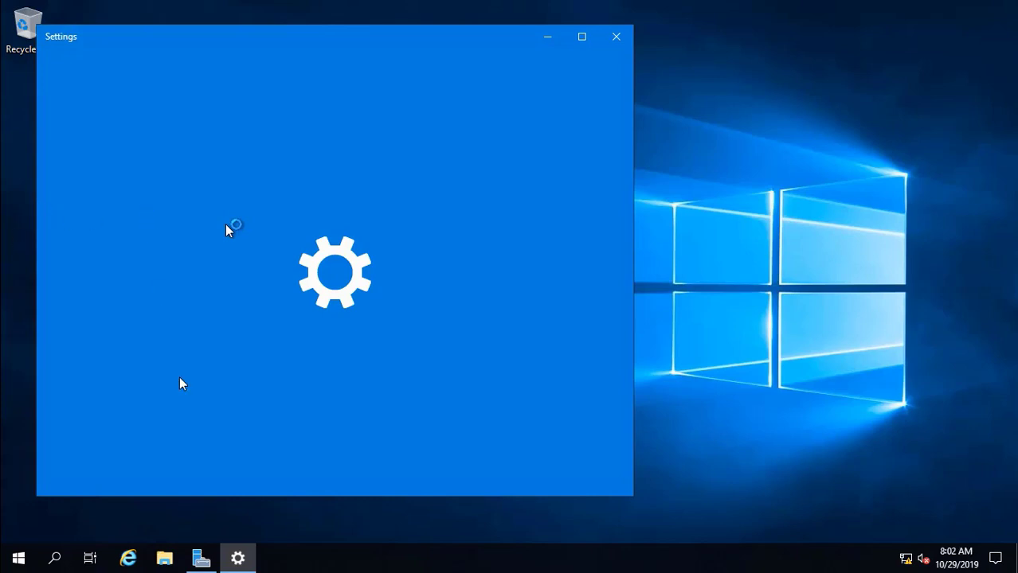
mouse_move(215, 532)
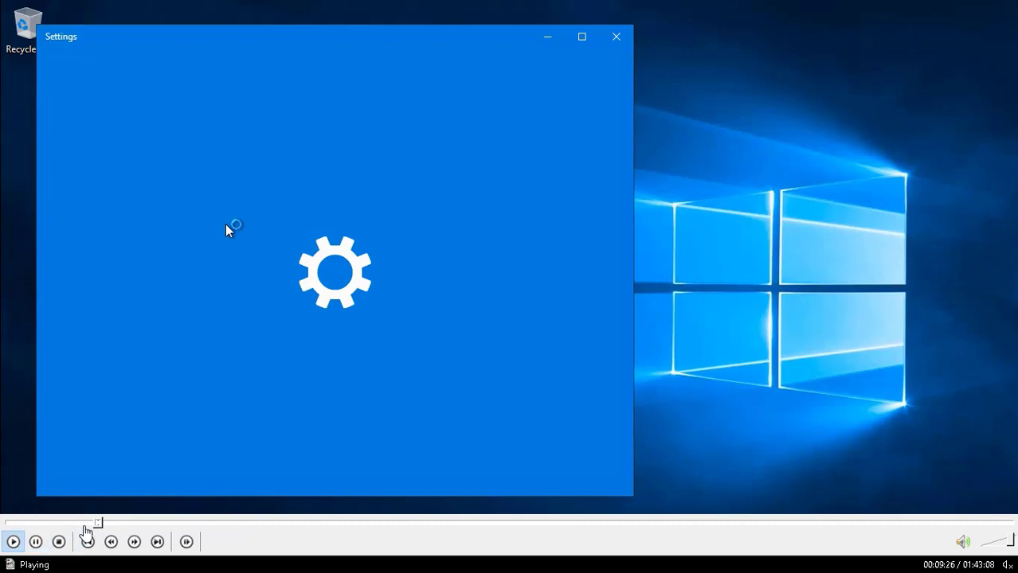
click(95, 524)
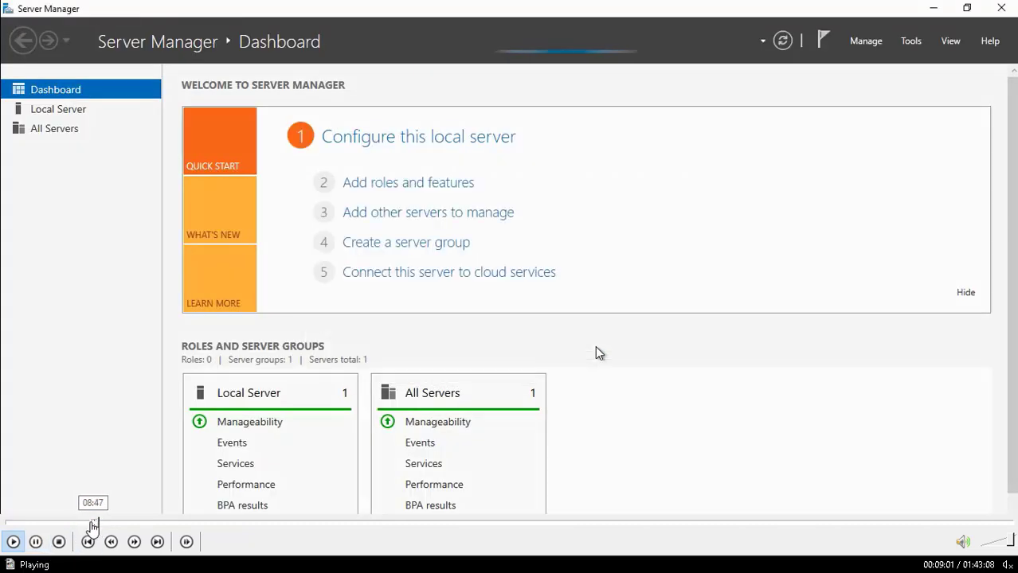
click(83, 524)
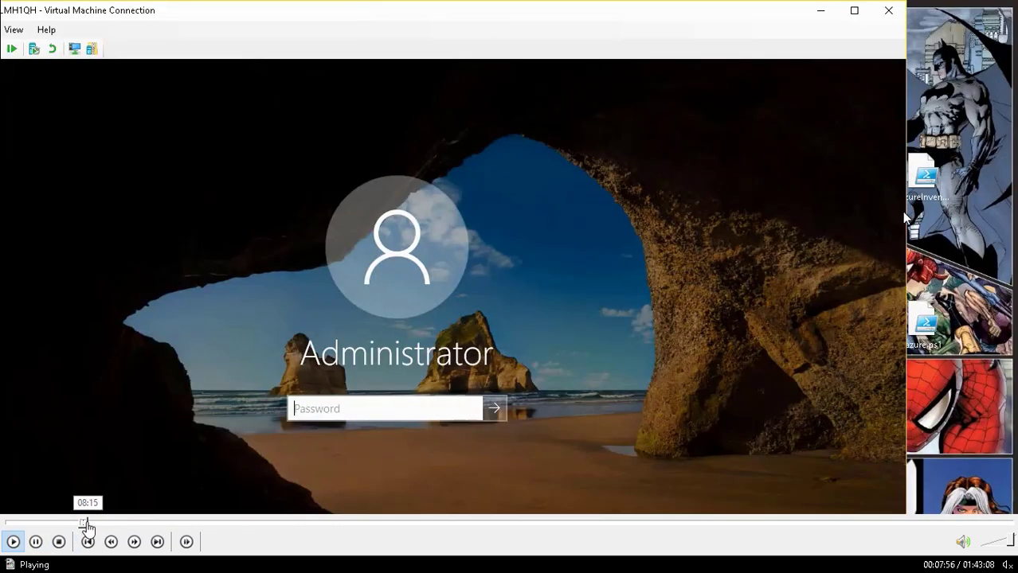
click(87, 524)
click(90, 524)
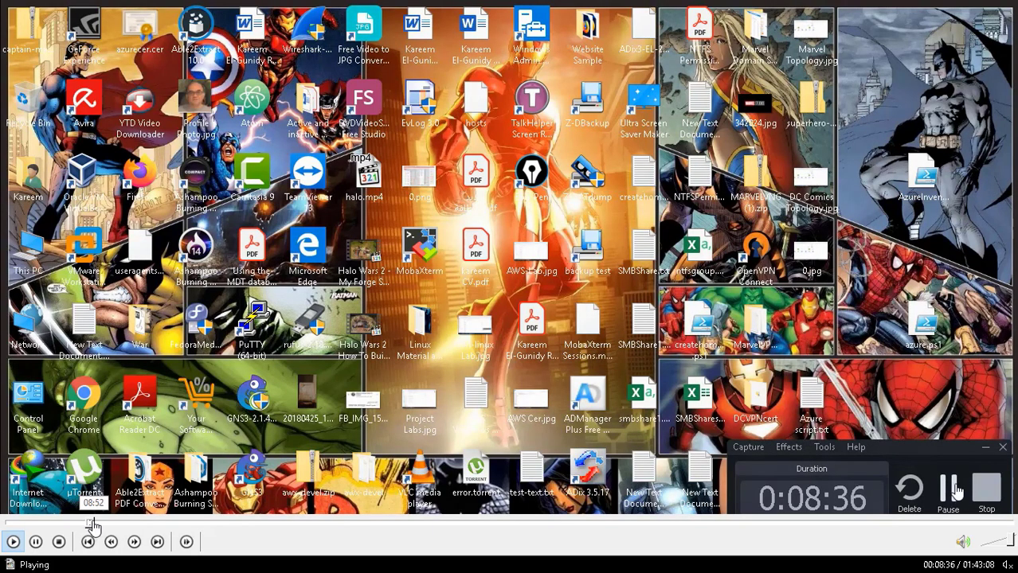
click(93, 524)
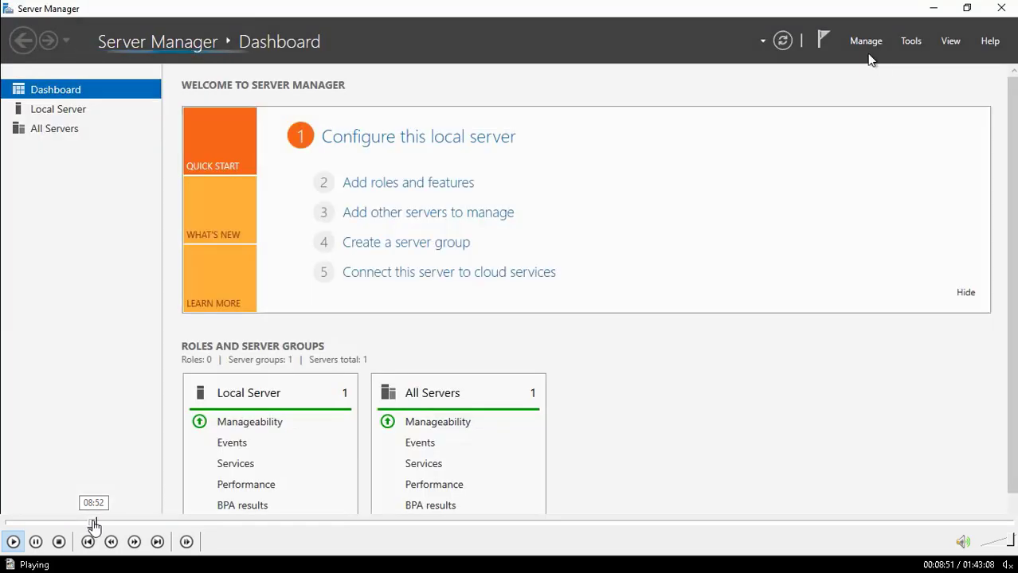
click(90, 524)
click(84, 524)
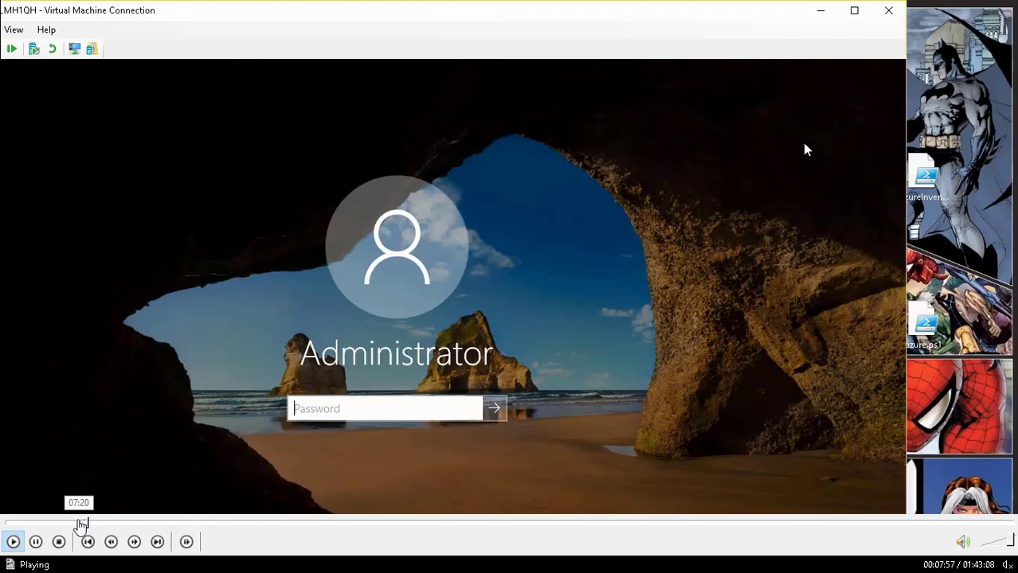
click(79, 524)
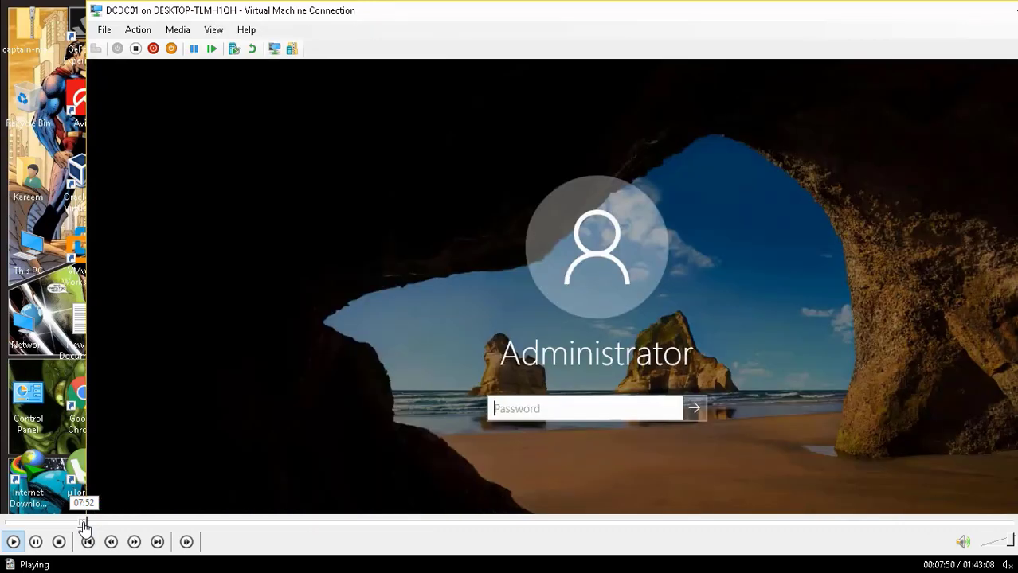
double_click(122, 458)
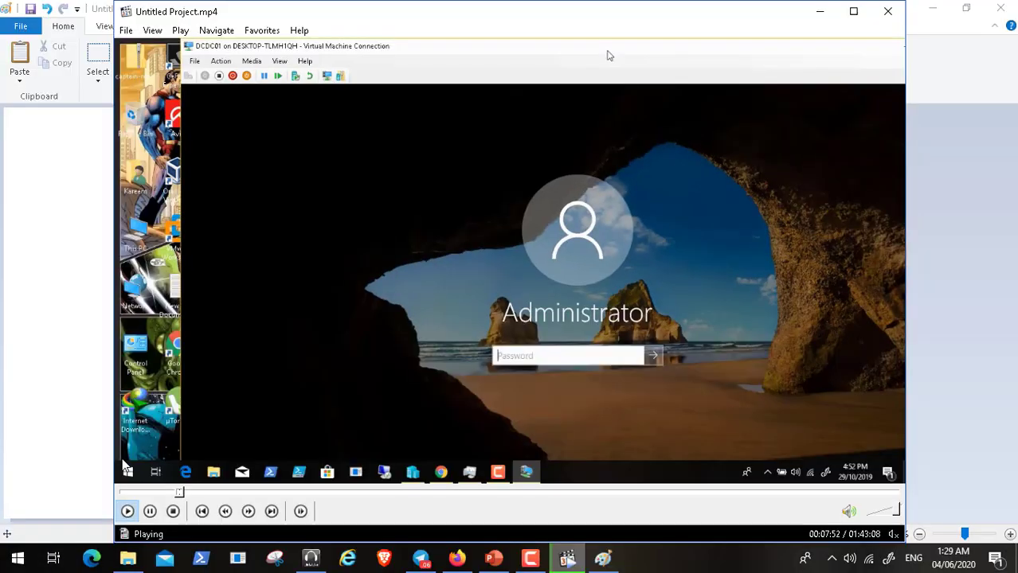
double_click(172, 390)
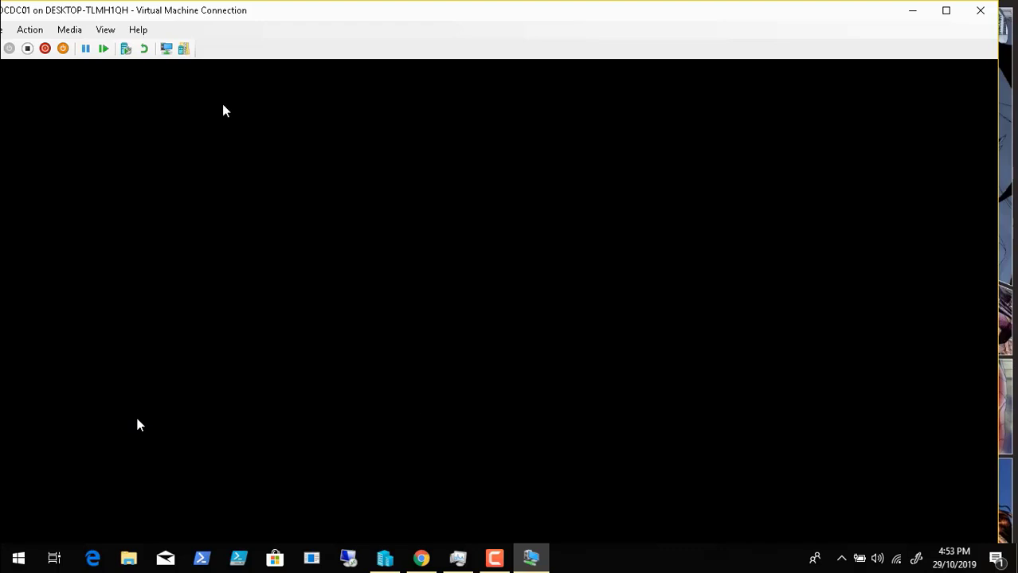
- Switch DCDC01's enhanced session connection to full screen mode
click(105, 30)
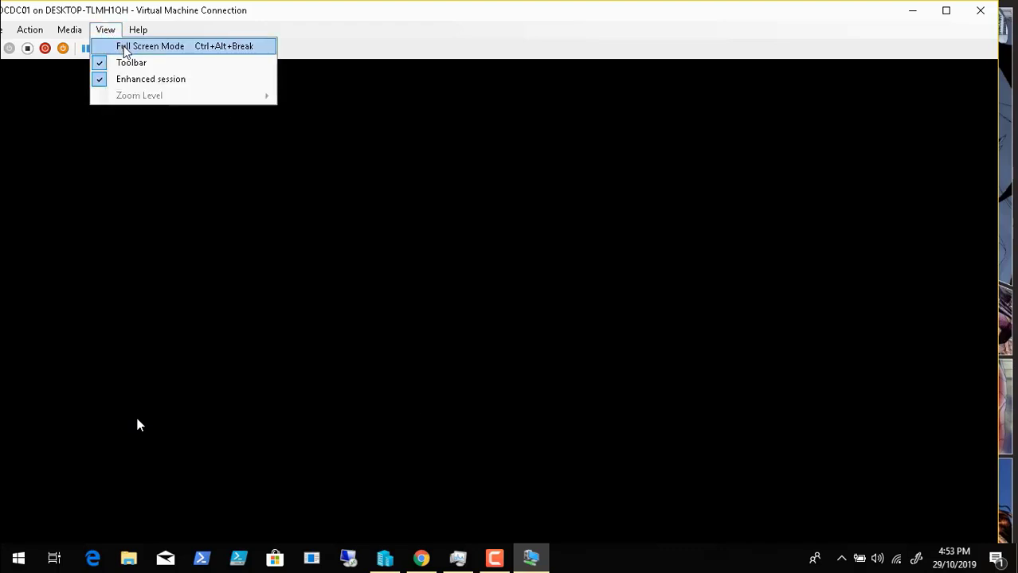
click(126, 51)
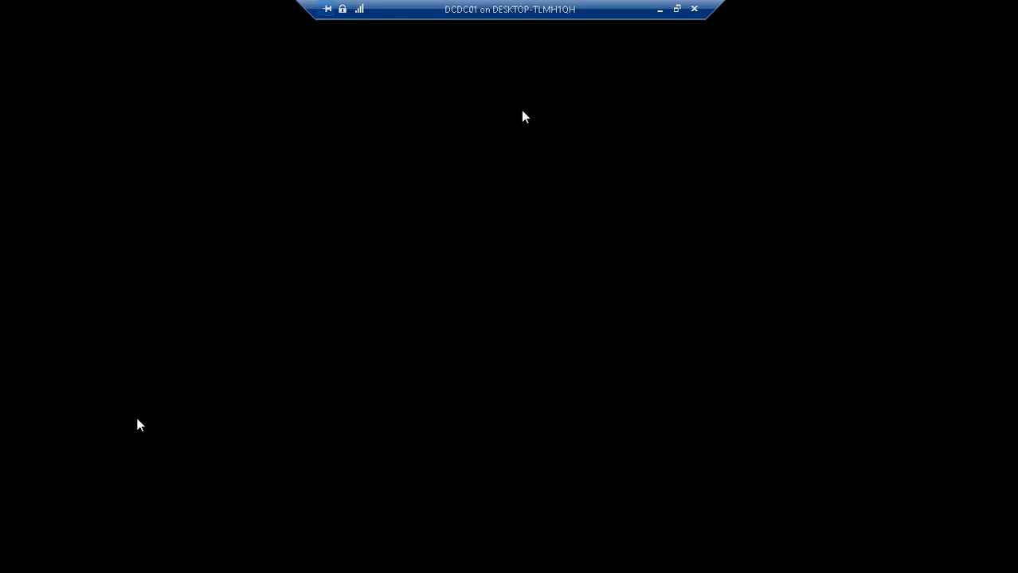
- Minimize DCDC01's connection to pause the screen recorder, and minimize the Hyper-V Manager and Task Manager windows
click(660, 10)
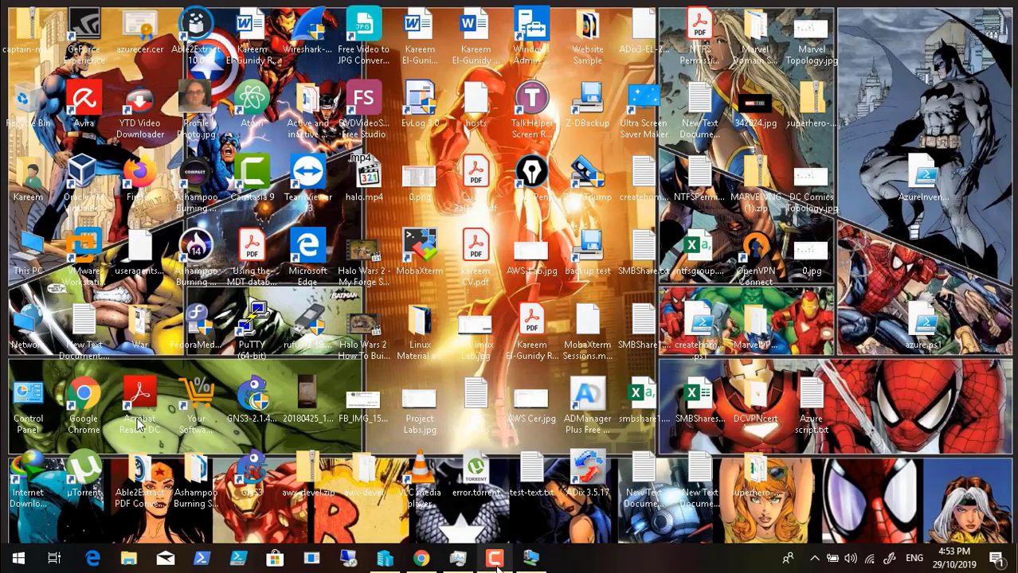
click(494, 559)
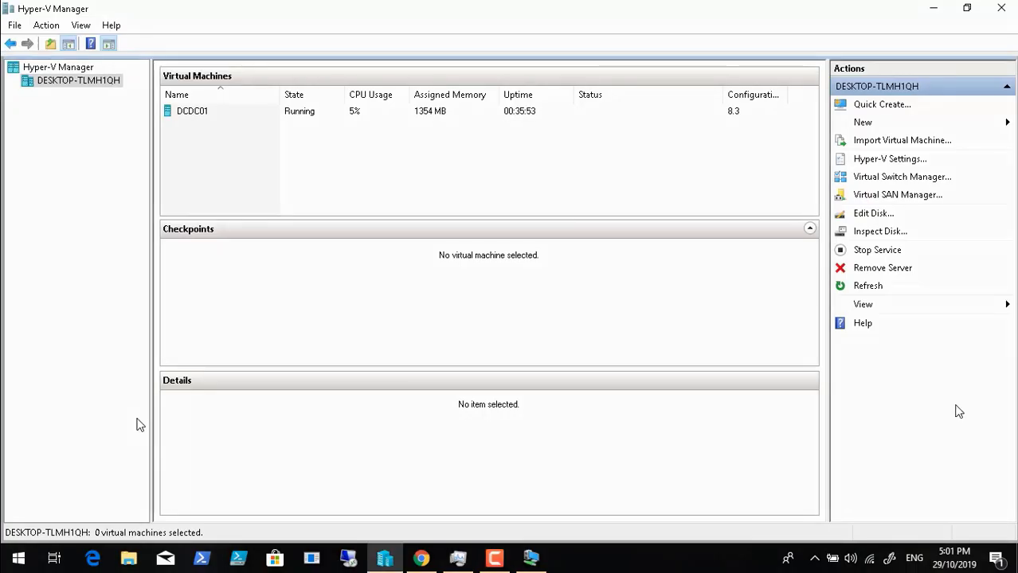
click(936, 10)
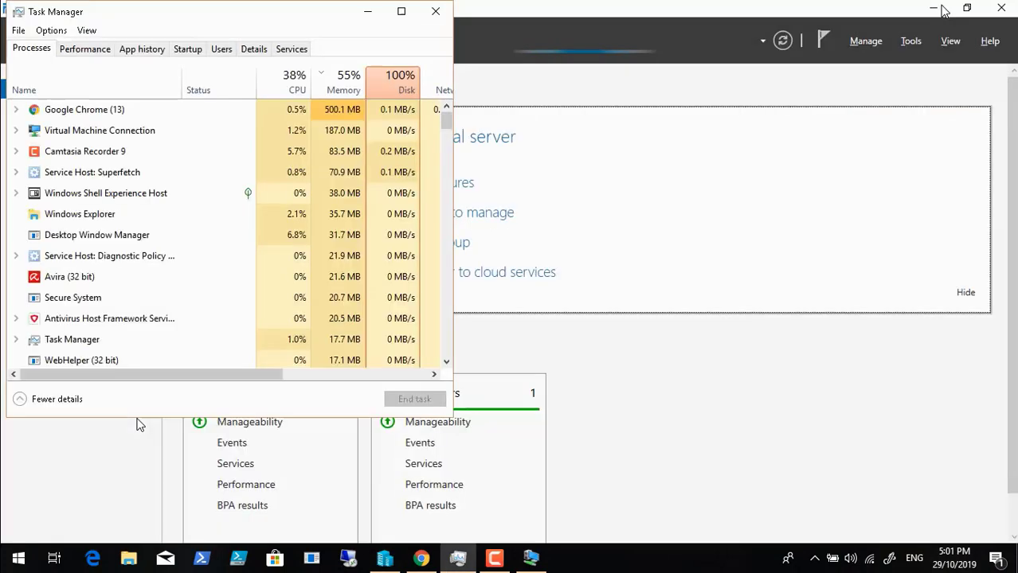
click(369, 13)
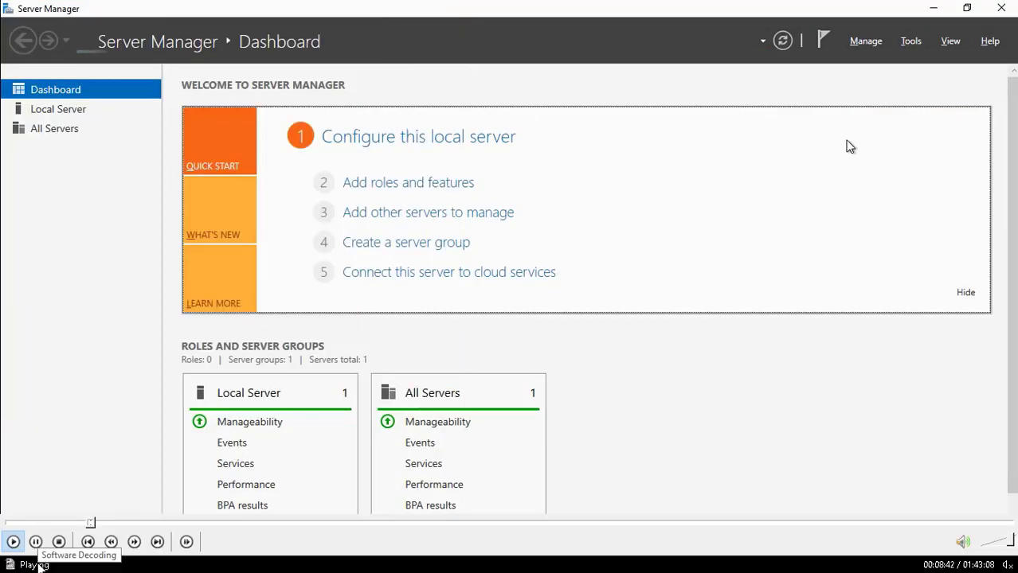
- In the Server Manager properties on DCDC01, set Server Manager not to start automatically at logon
click(867, 43)
click(890, 113)
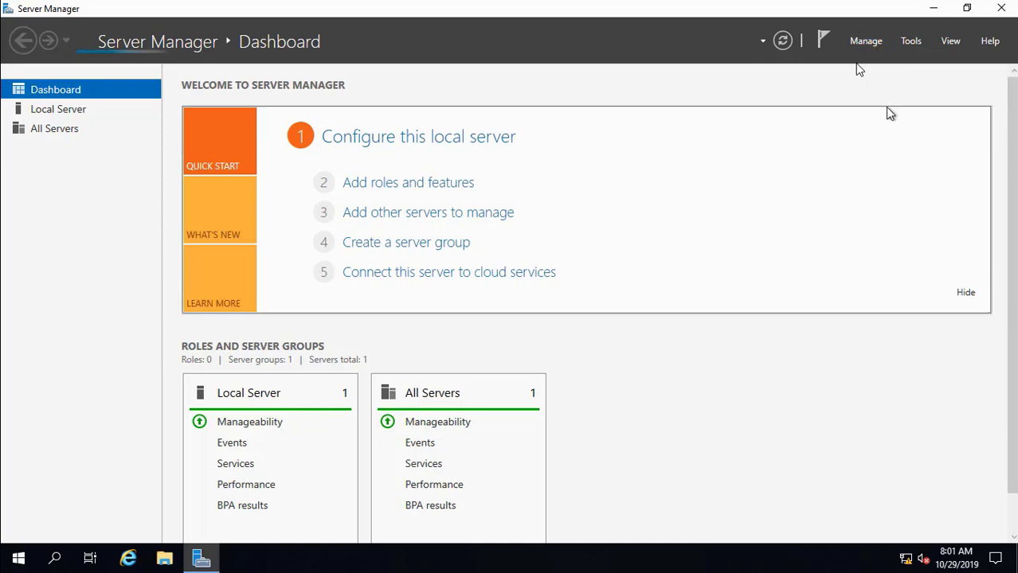
click(867, 44)
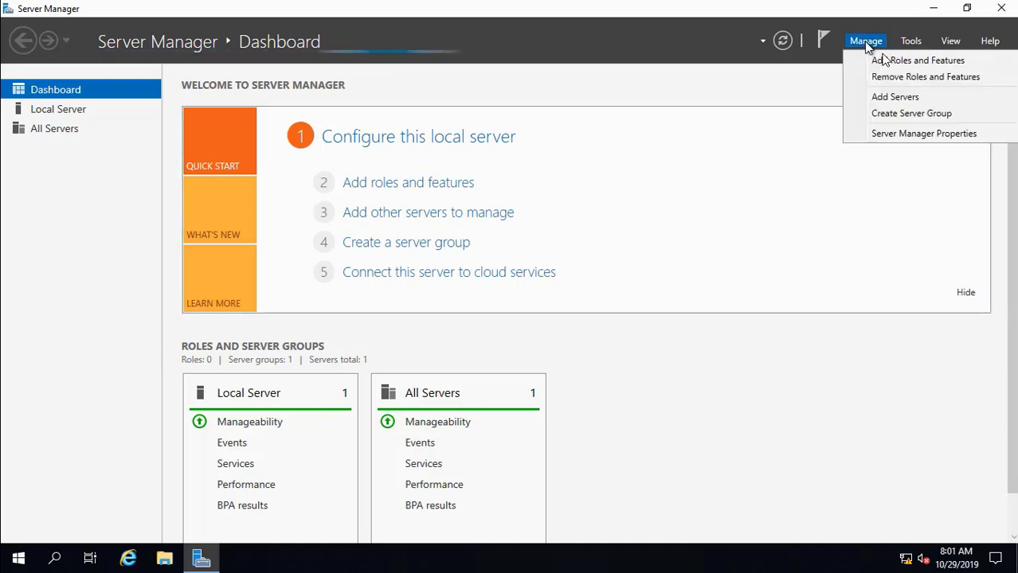
mouse_move(185, 555)
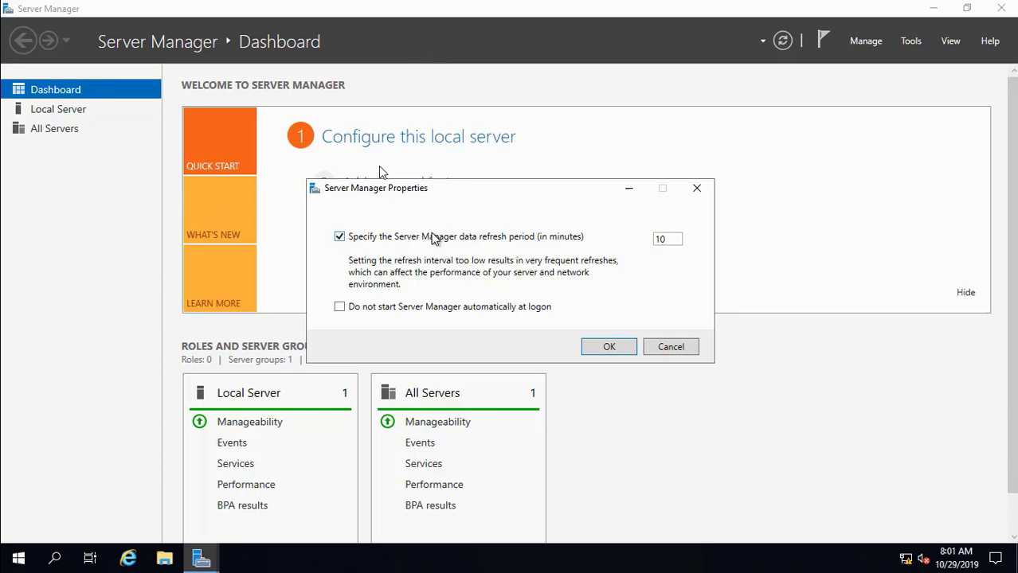
mouse_move(95, 524)
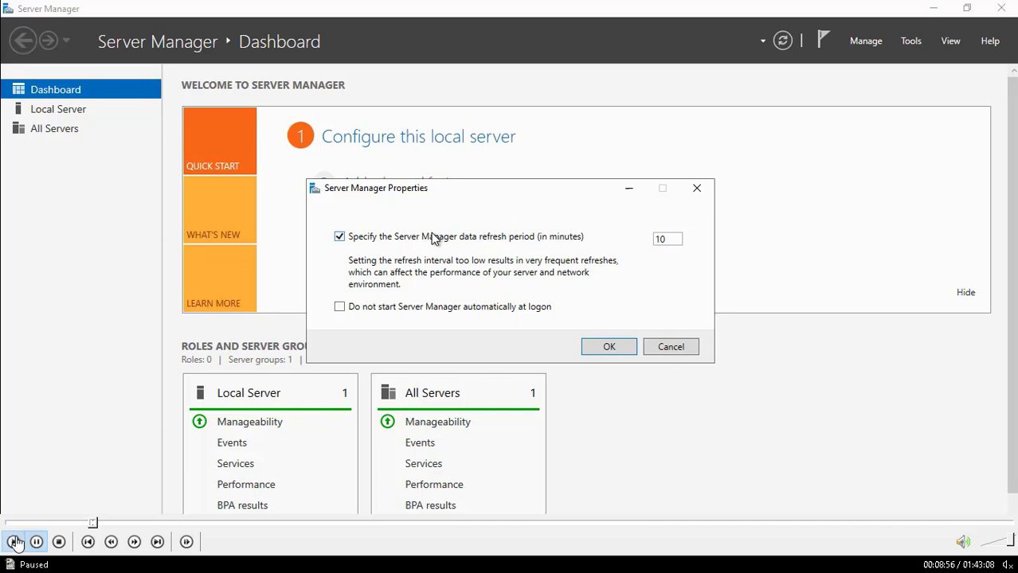
click(15, 543)
click(341, 308)
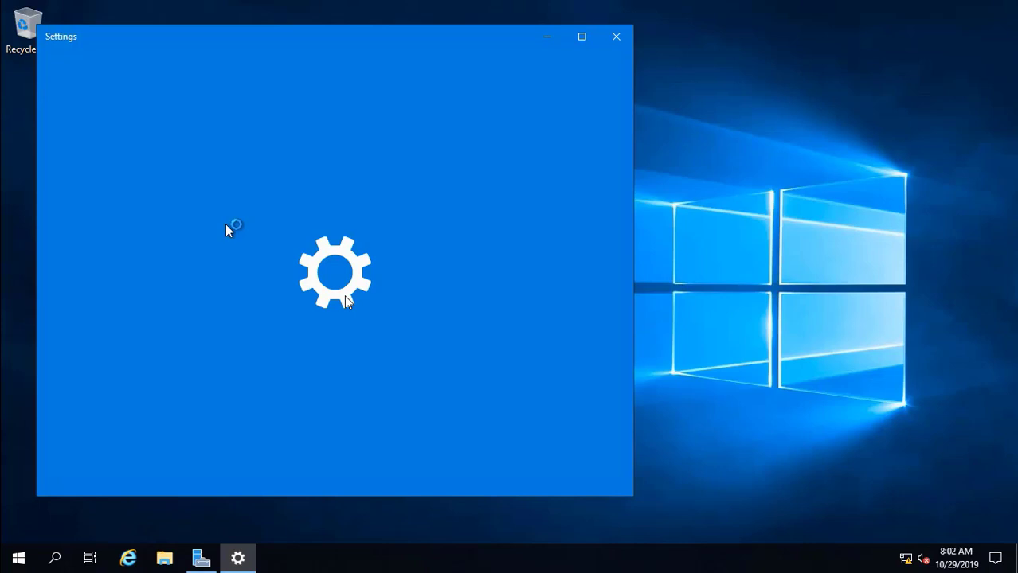
- Open the Local Server page in Server Manager and minimize the Settings window
click(200, 560)
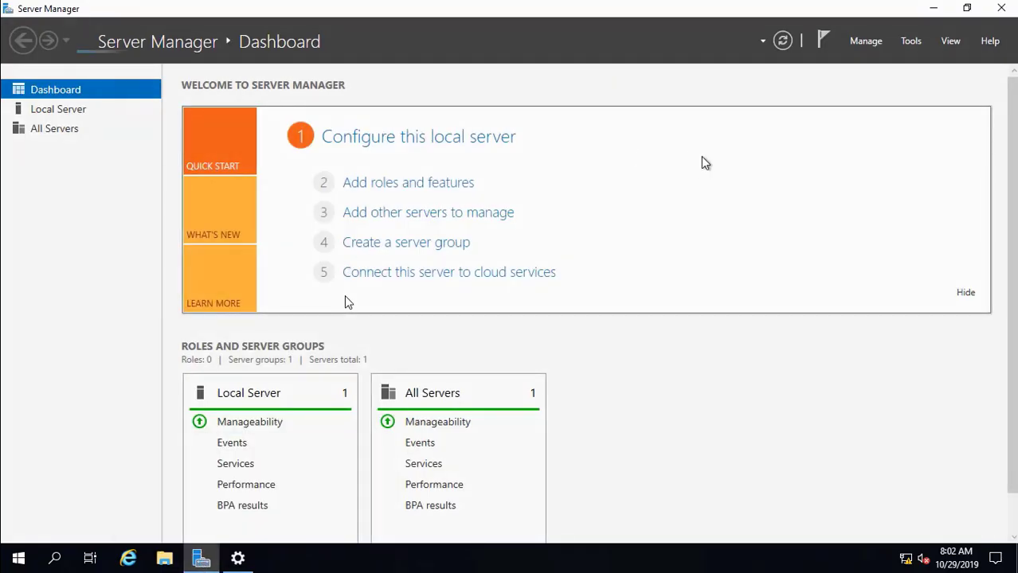
click(57, 111)
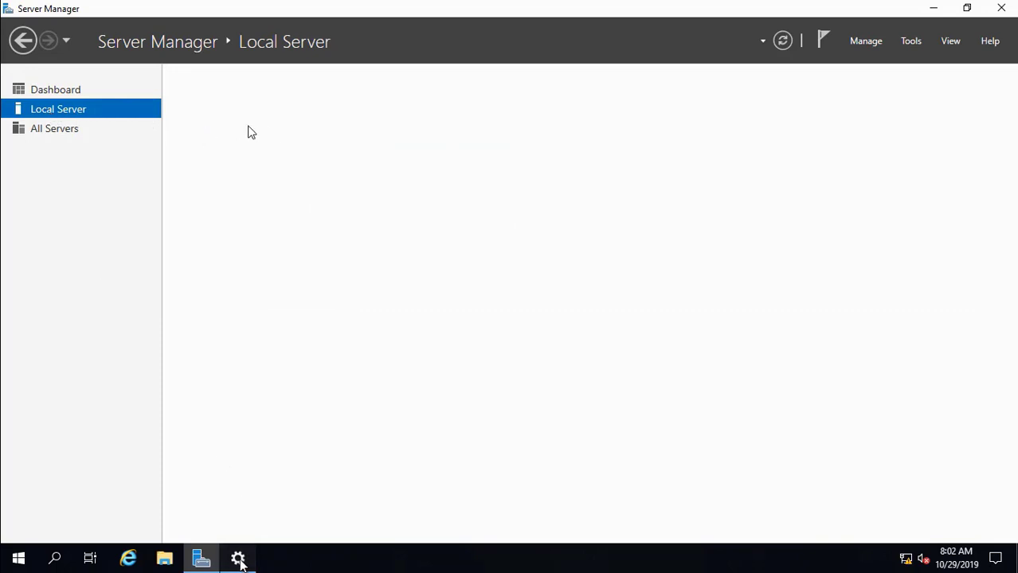
click(238, 560)
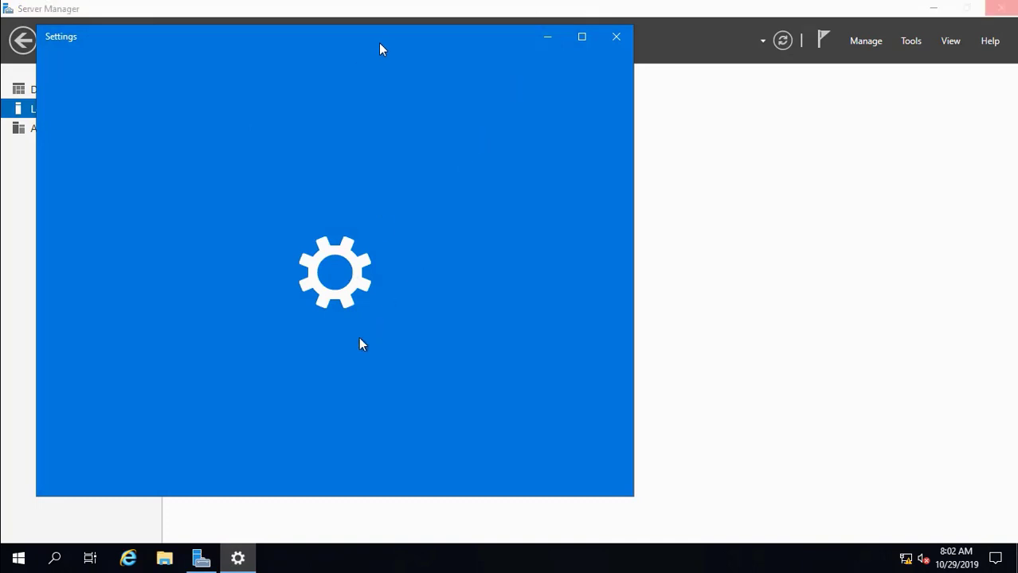
click(548, 40)
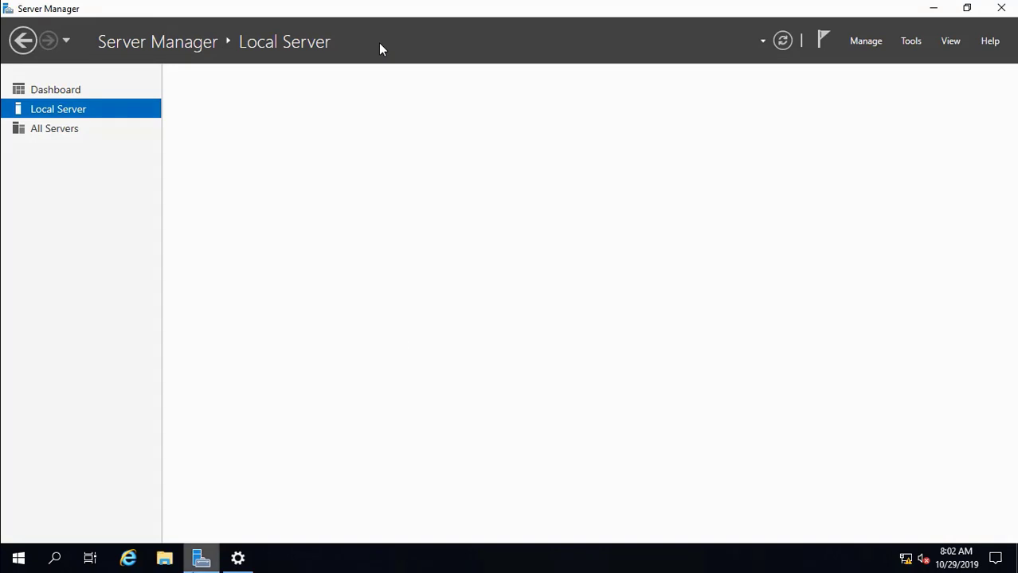
- Restore the Settings window, open the Themes page under Personalization and minimize the window again
click(232, 560)
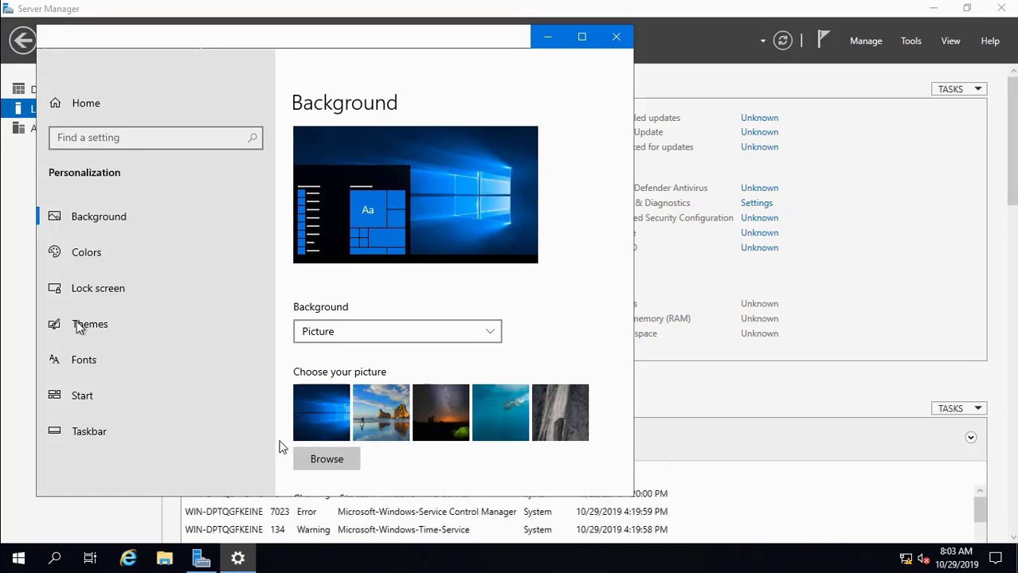
scroll(287, 469, down, 1)
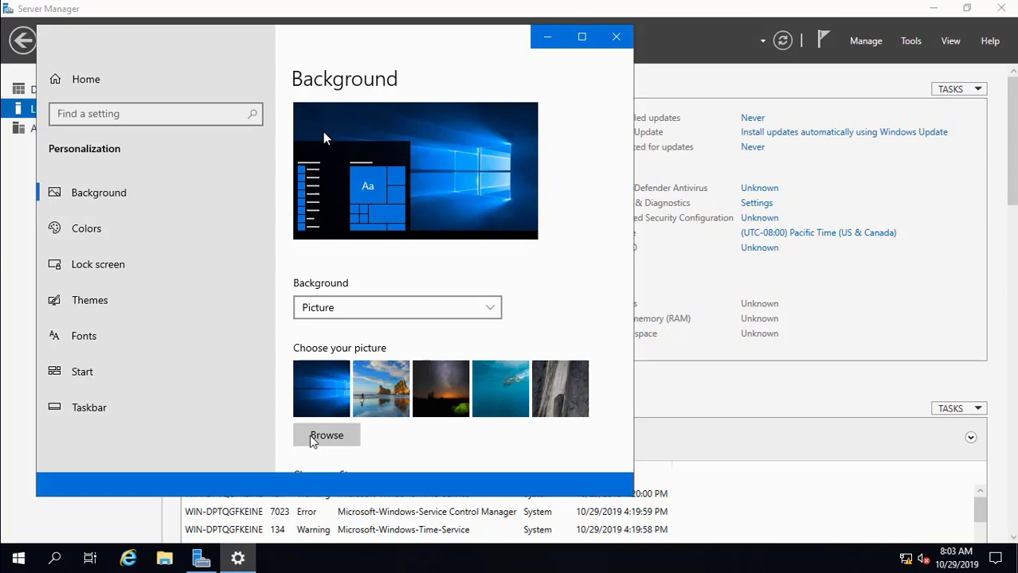
click(141, 336)
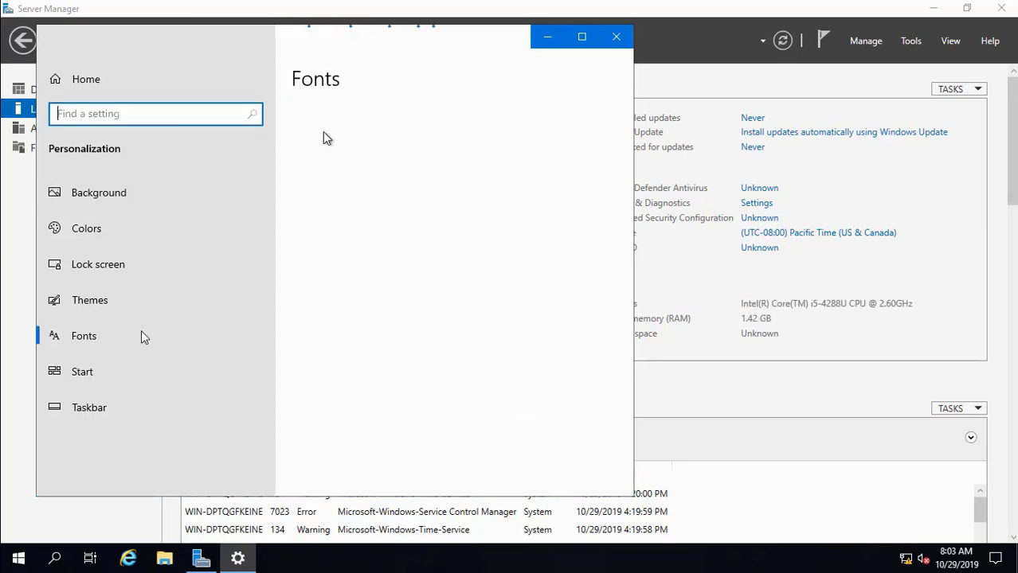
click(89, 302)
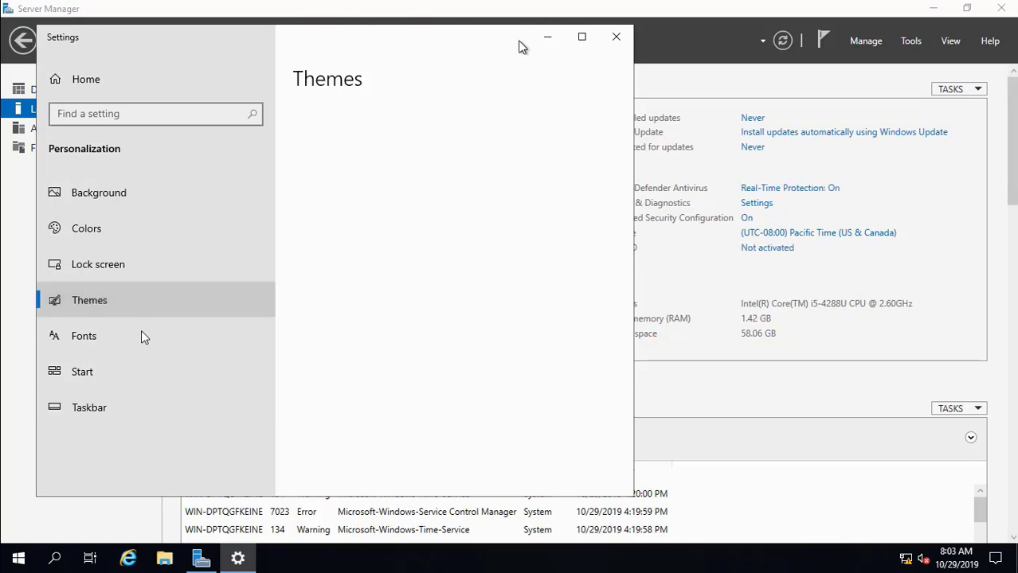
click(547, 37)
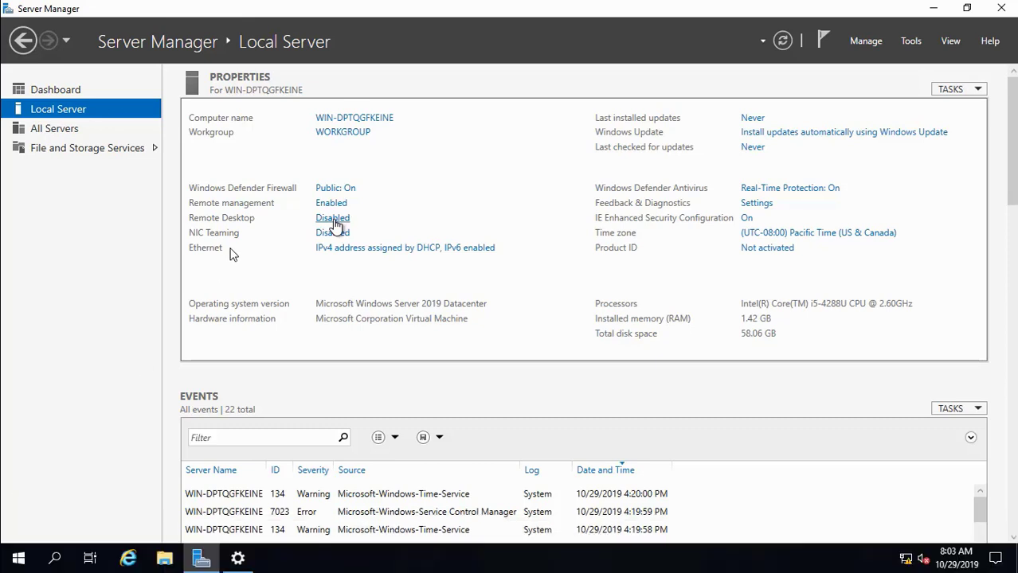
- Allow remote connections to this computer in the server's Remote Desktop settings and accept the firewall exception
click(332, 220)
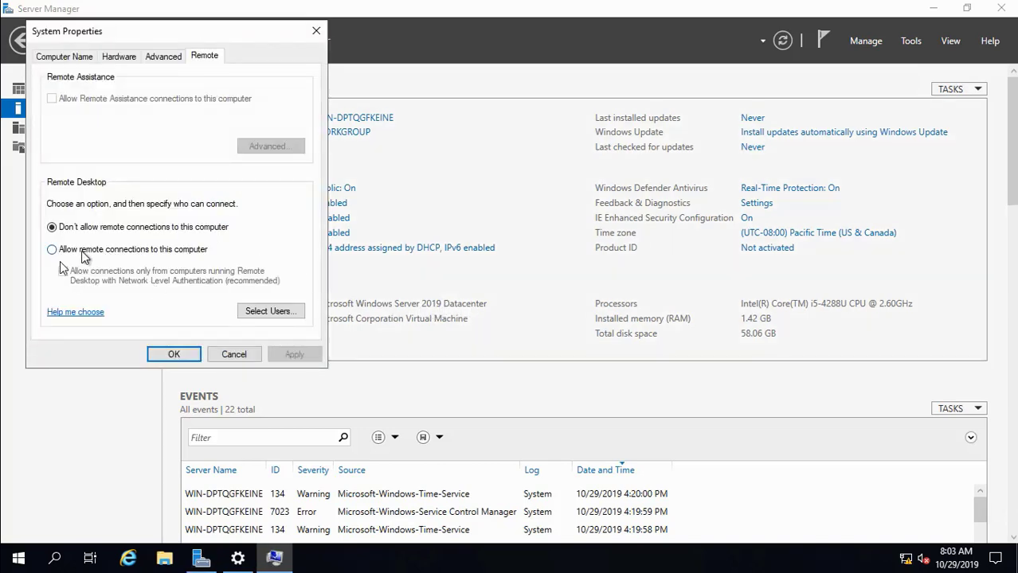
click(85, 257)
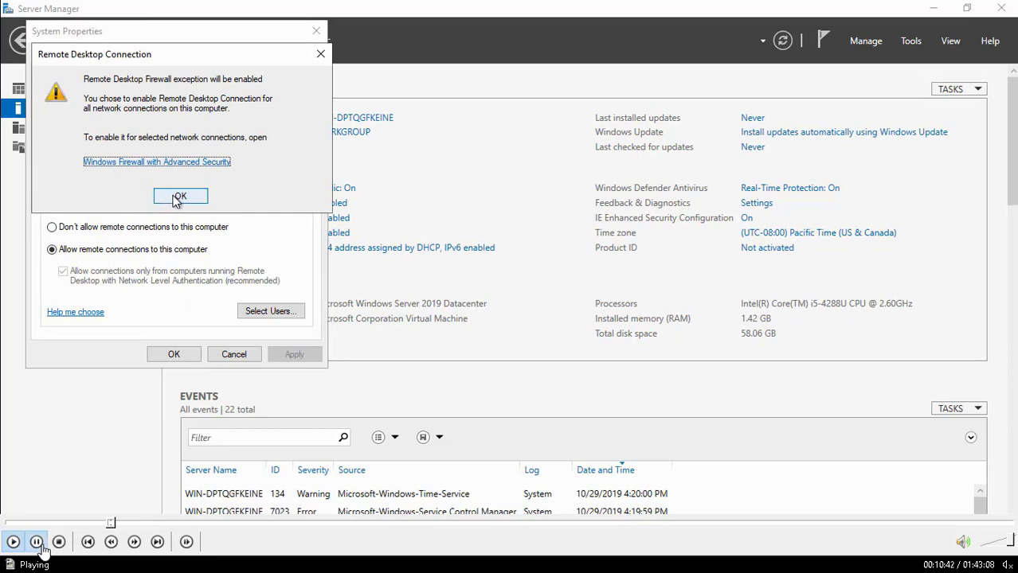
mouse_move(69, 546)
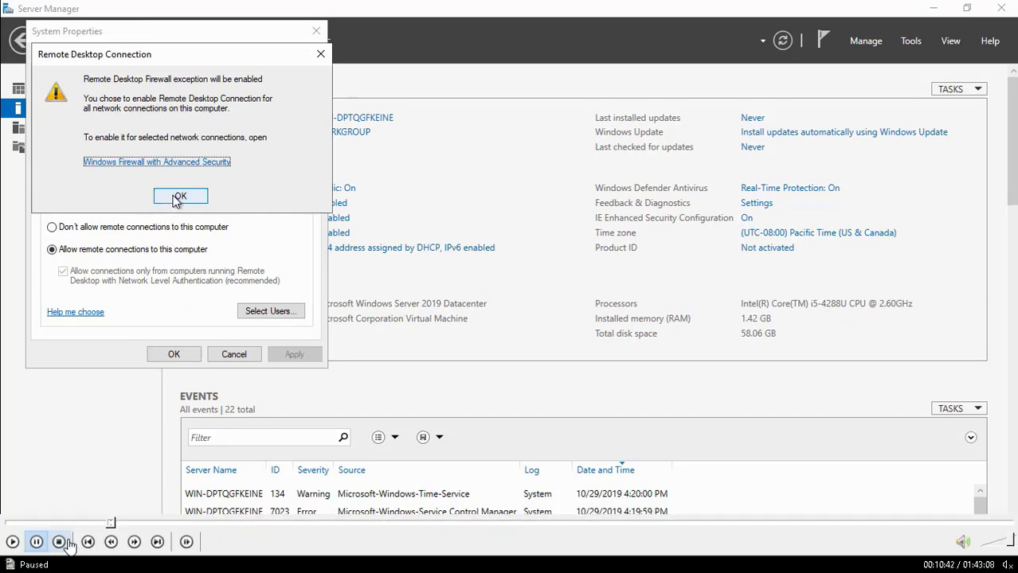
click(14, 542)
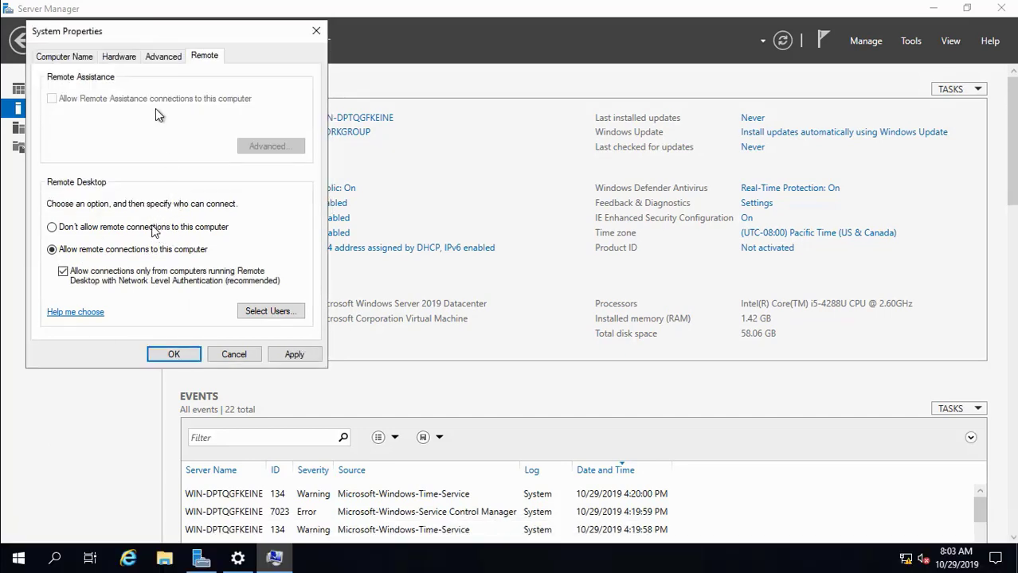
- Rewind the demo recording to 10:42 and replay the Remote Desktop configuration, pausing and resuming playback
click(37, 546)
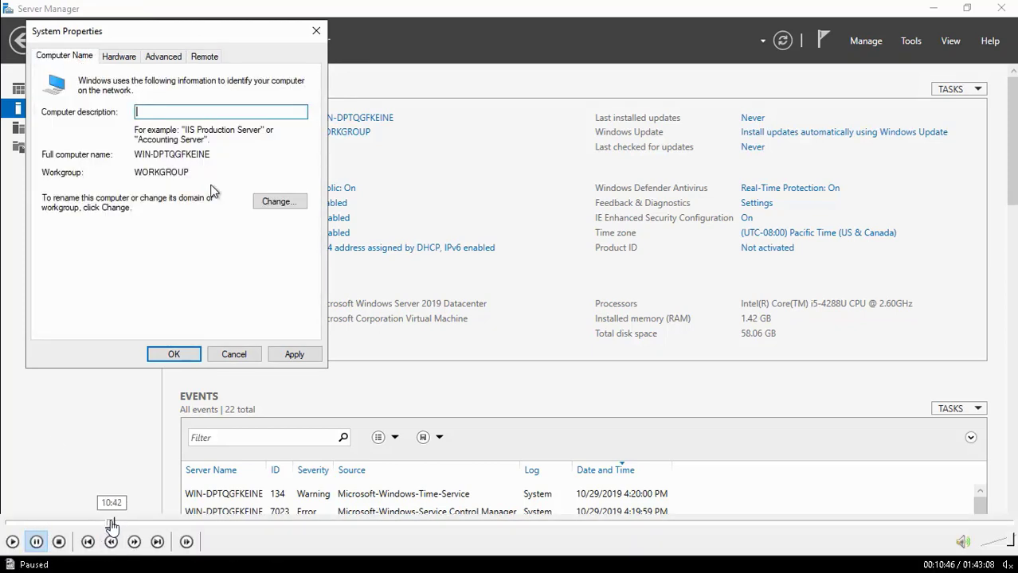
click(111, 524)
click(14, 542)
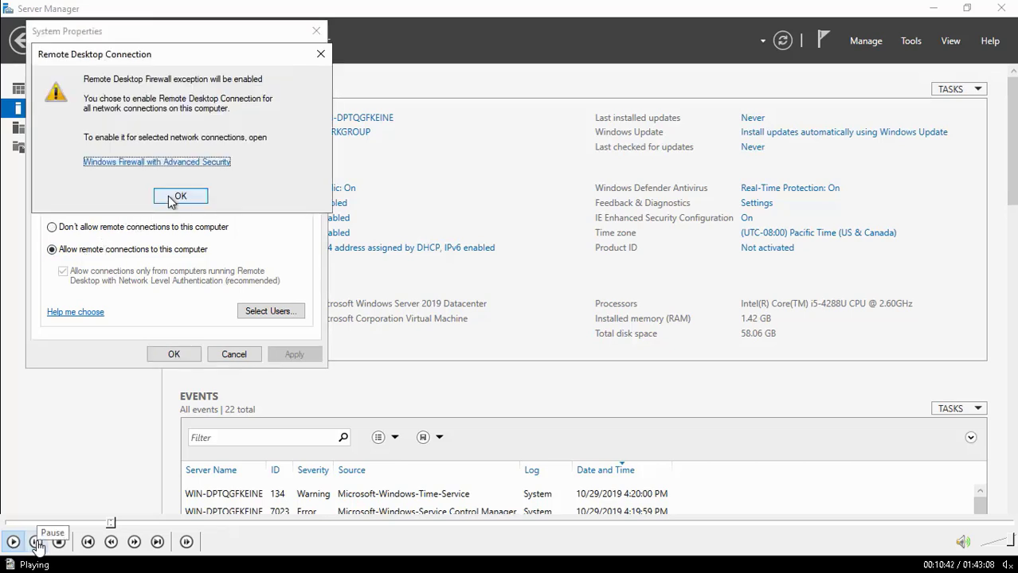
click(37, 542)
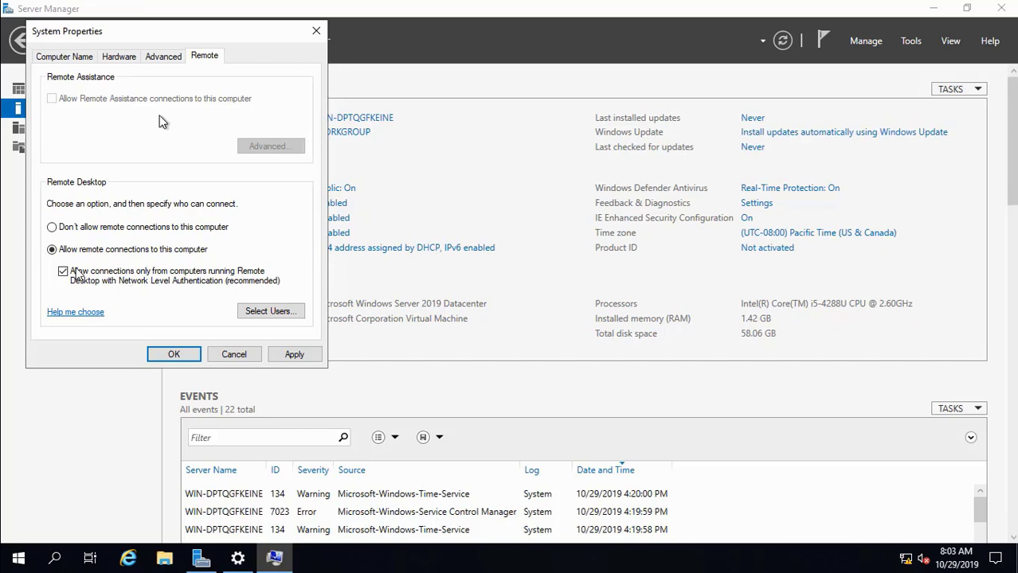
key(space)
key(space)
- Rename the computer to DCDC01 in System Properties and postpone the restart
click(76, 58)
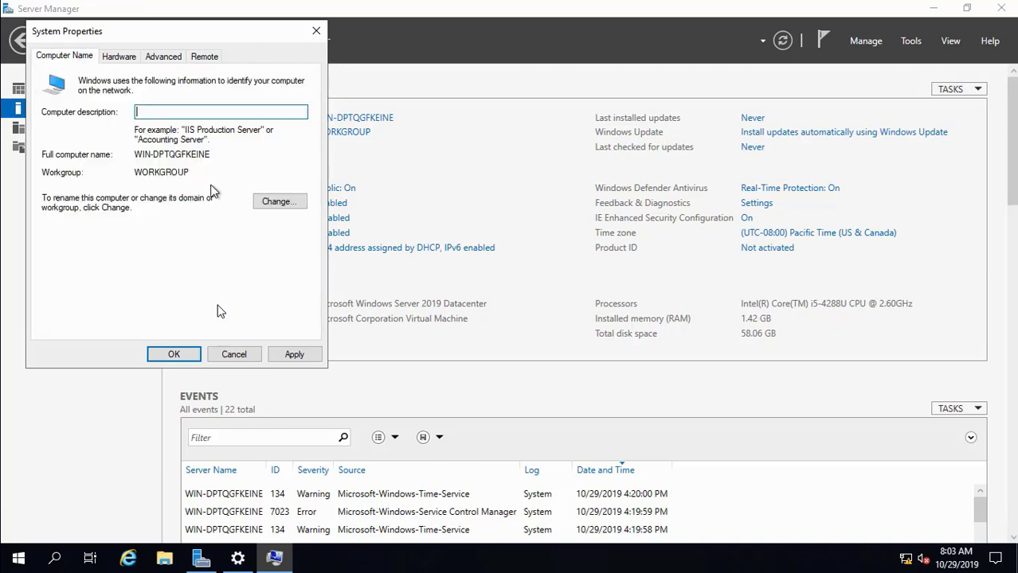
click(279, 203)
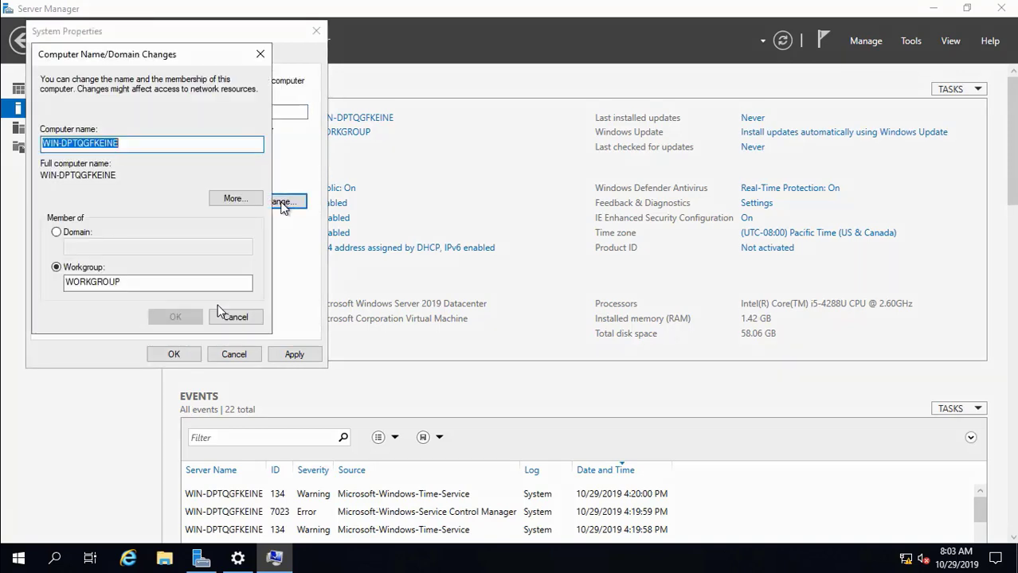
key(BackSpace)
text(DC)
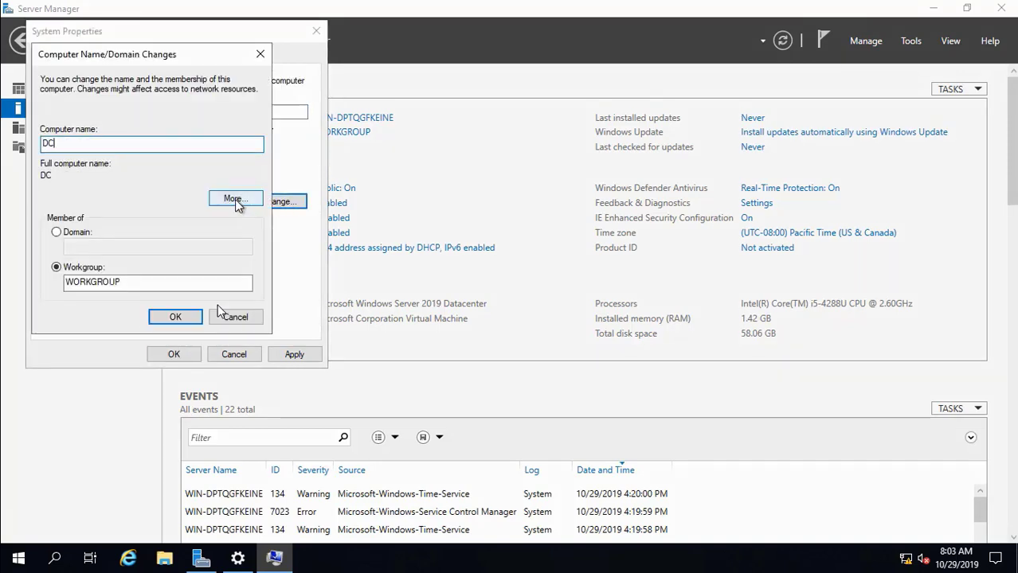
text(DC01)
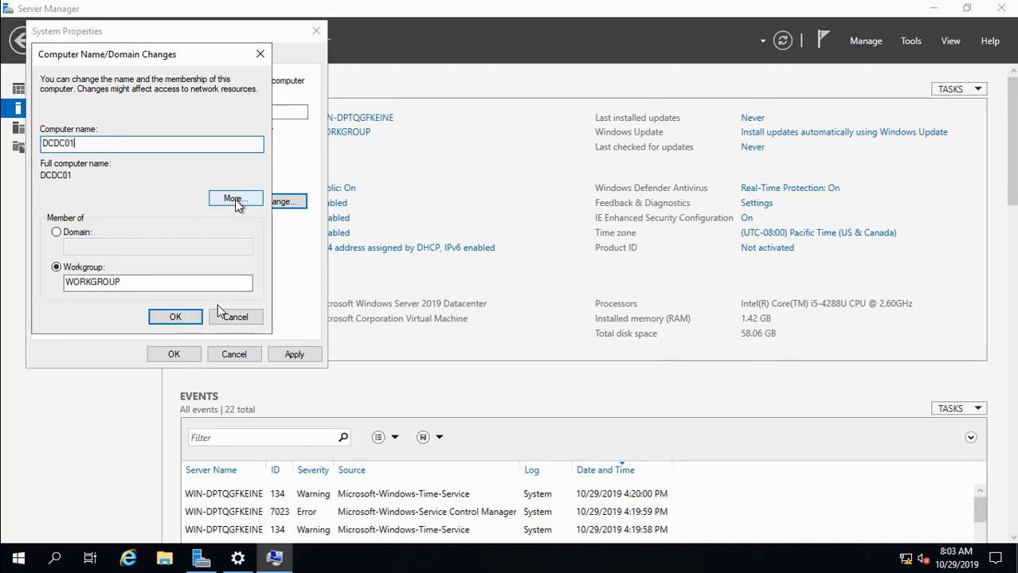
click(175, 318)
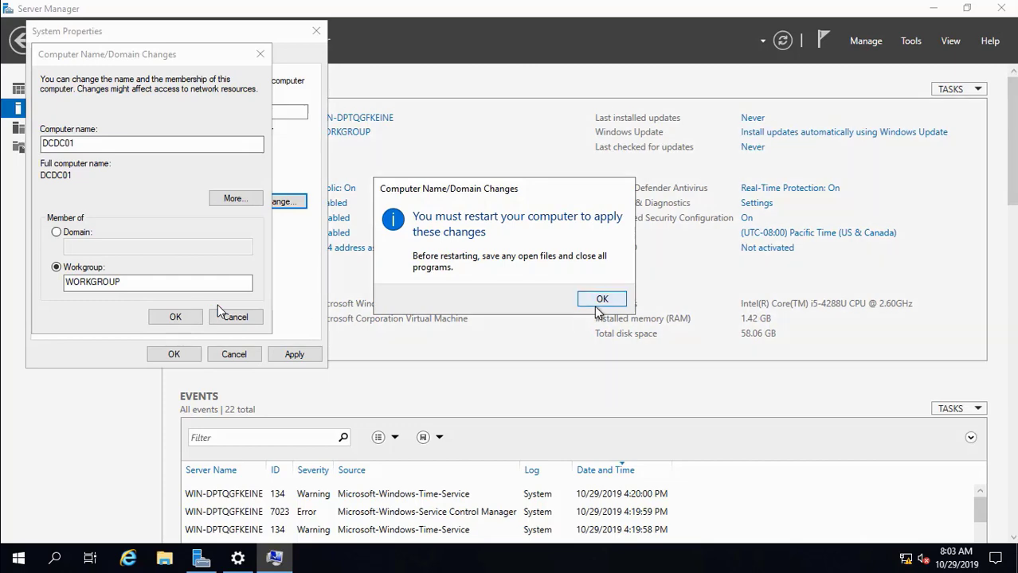
click(601, 301)
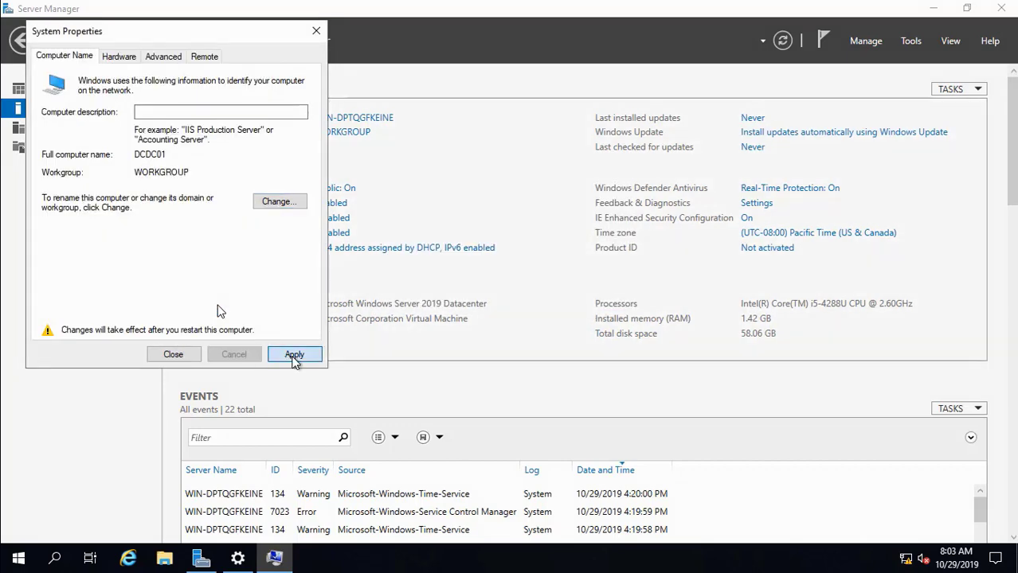
click(175, 354)
click(603, 292)
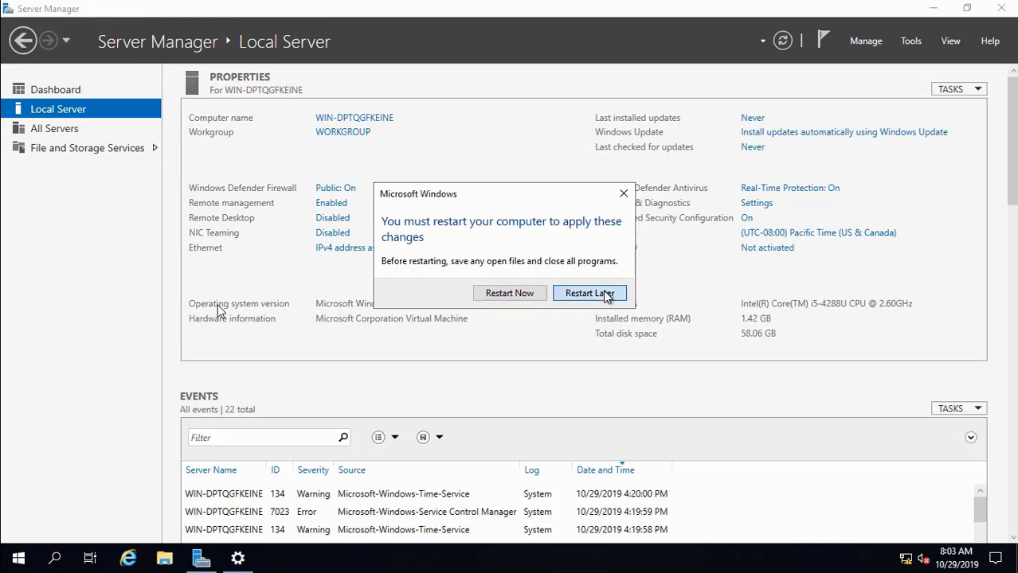
- Check the server's network connections from its Ethernet property, and close both Network Connections and Server Manager
click(344, 255)
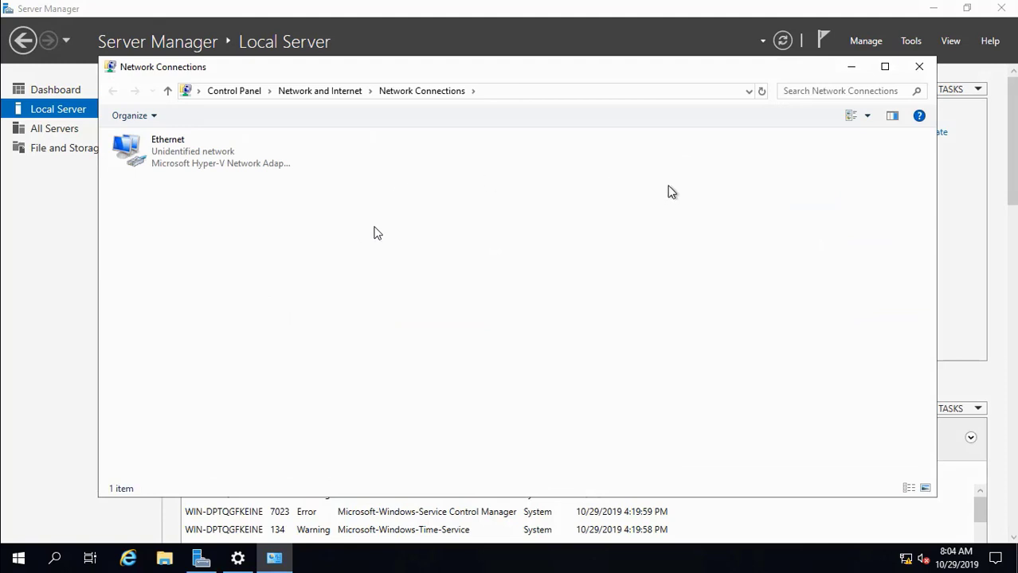
click(921, 68)
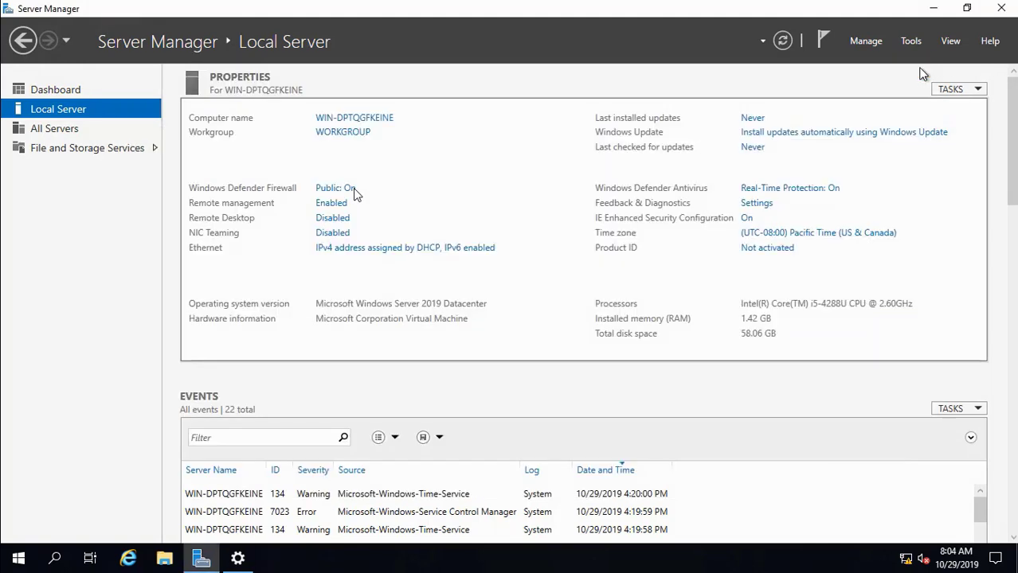
click(1003, 9)
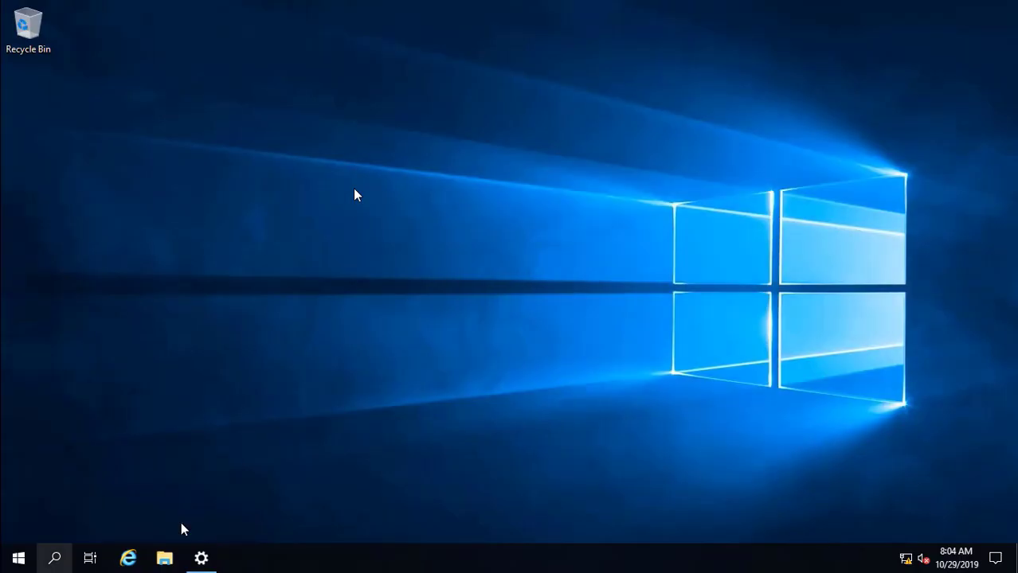
- Show the Computer, User's Files, Network and Control Panel icons on the desktop and close Settings
click(202, 558)
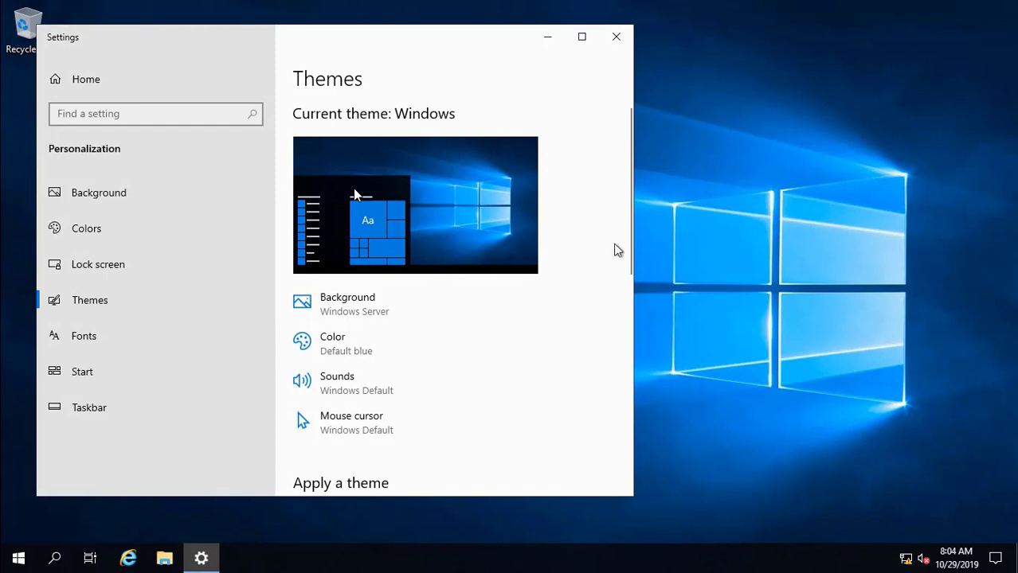
drag(628, 251, 635, 473)
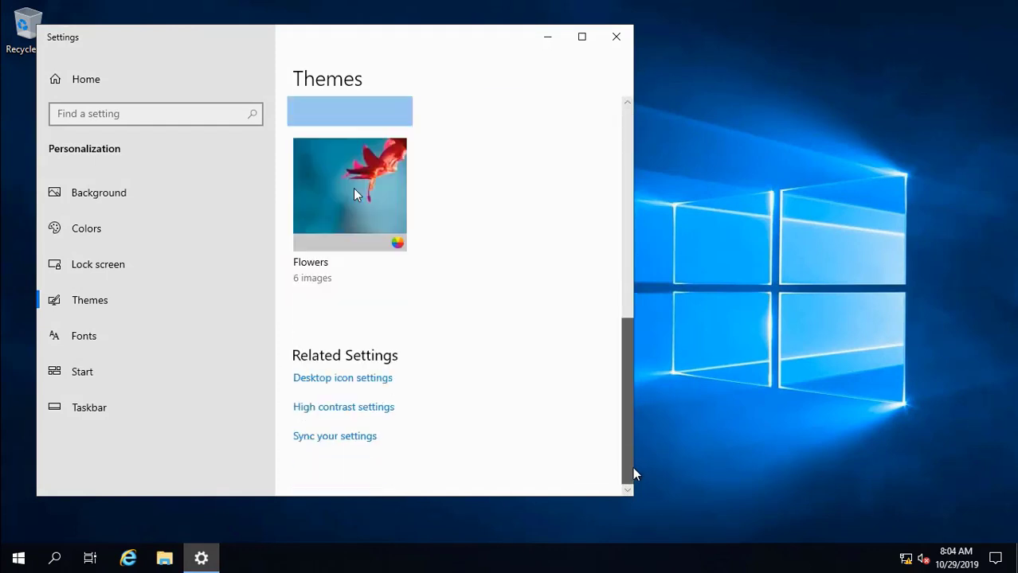
click(341, 380)
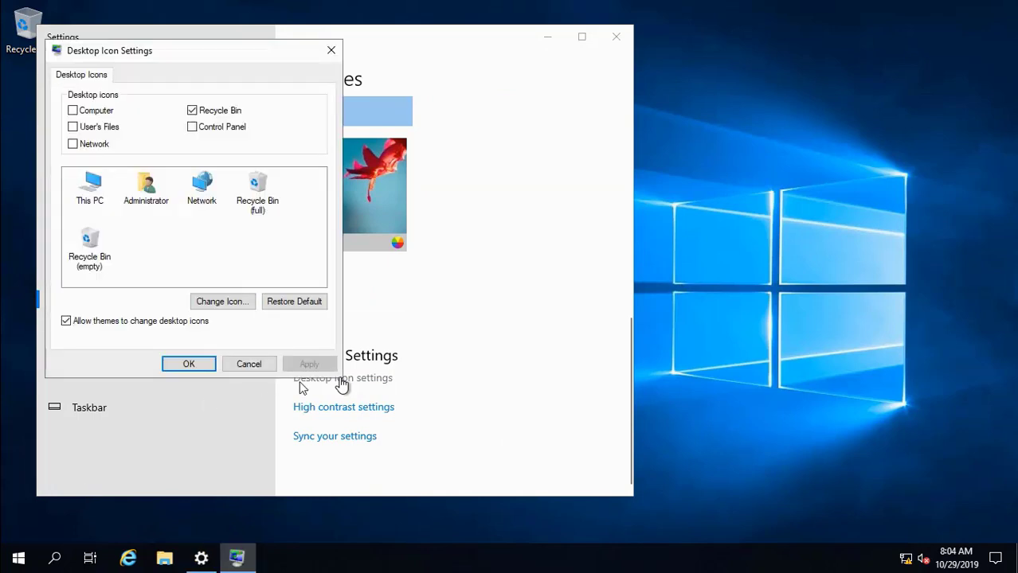
click(74, 111)
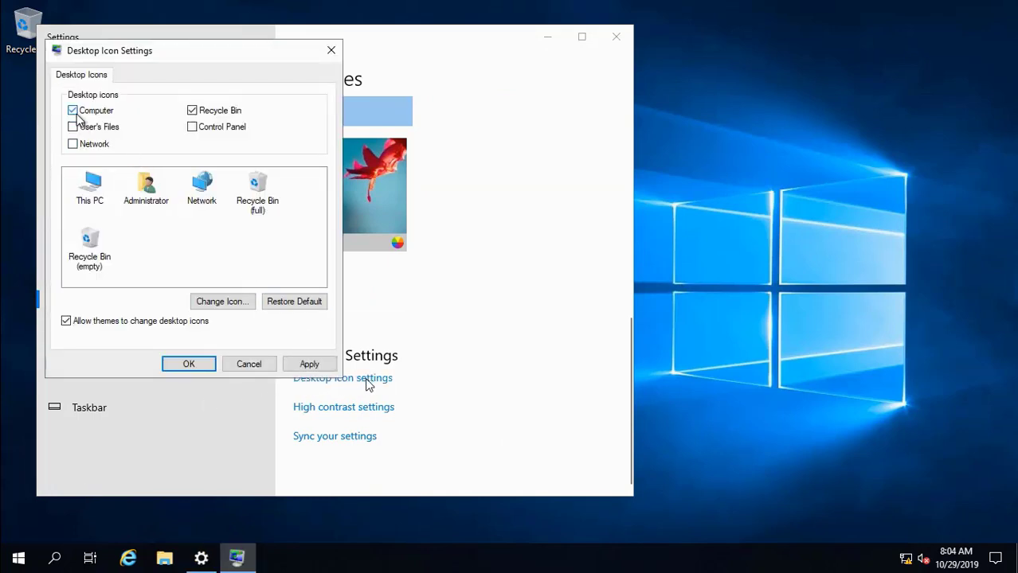
click(192, 127)
click(73, 128)
click(73, 144)
click(318, 365)
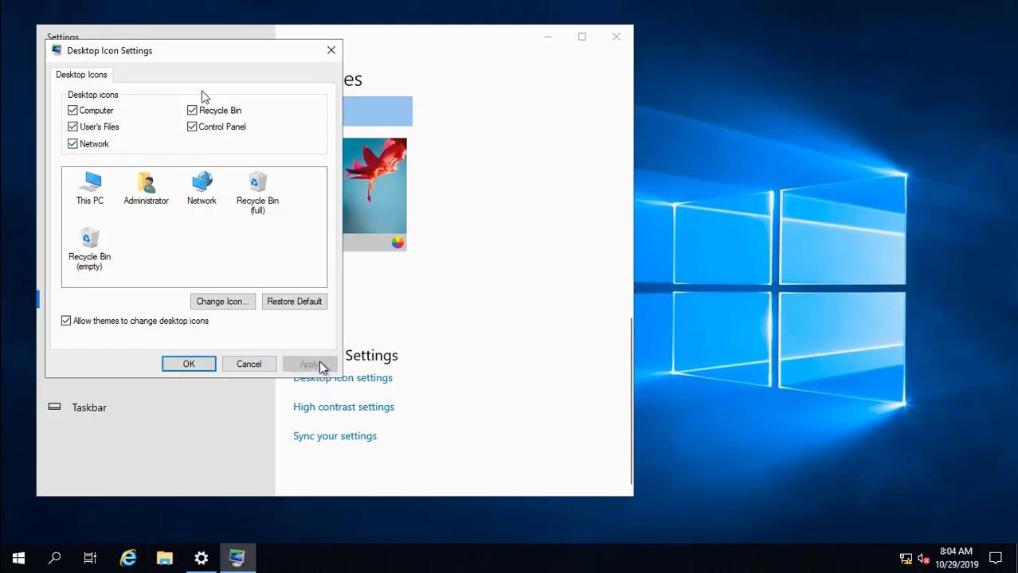
click(195, 365)
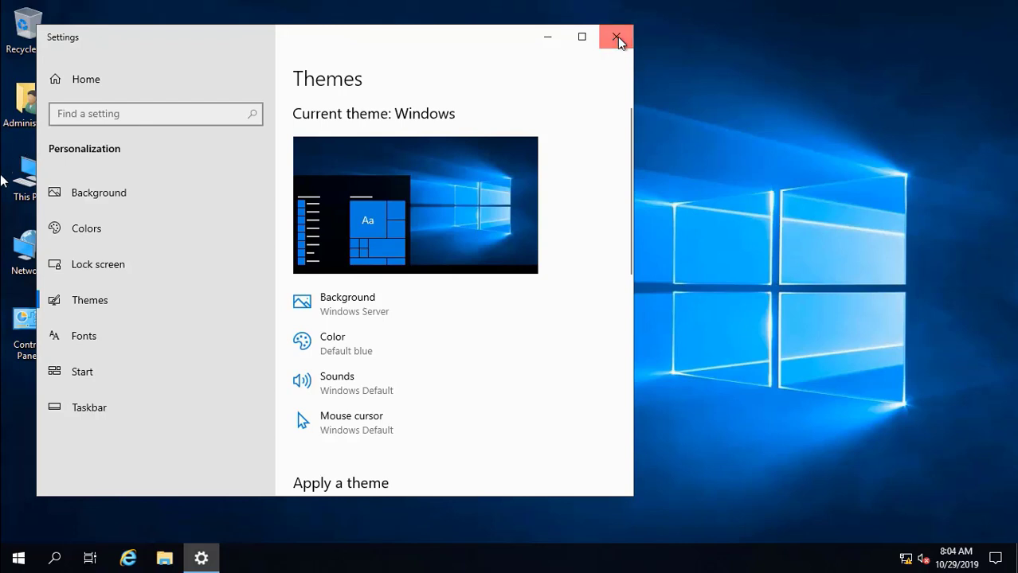
click(619, 39)
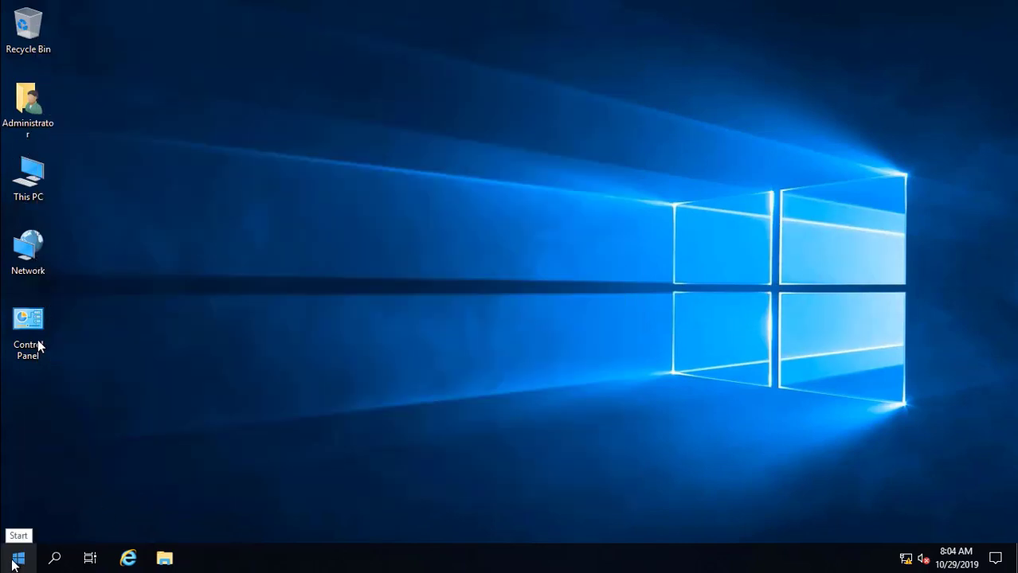
- Restart the server with the reason Other (Unplanned)
right_click(16, 562)
mouse_move(94, 524)
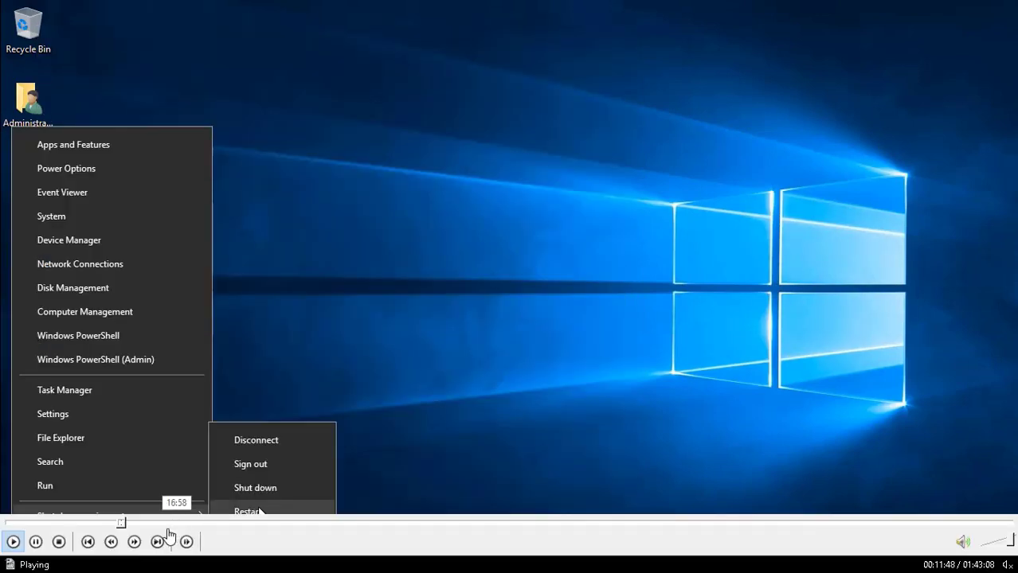
click(260, 511)
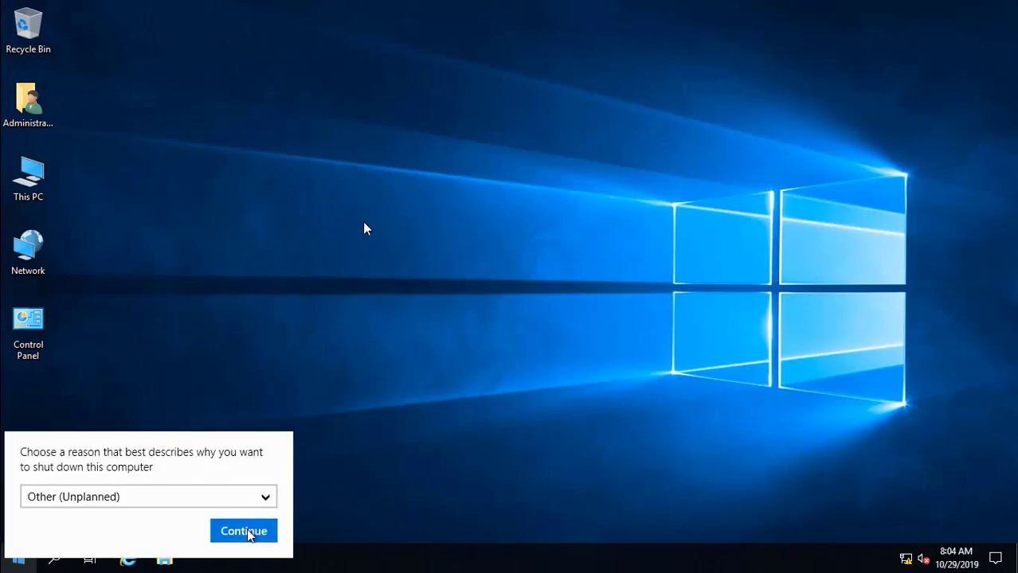
click(249, 536)
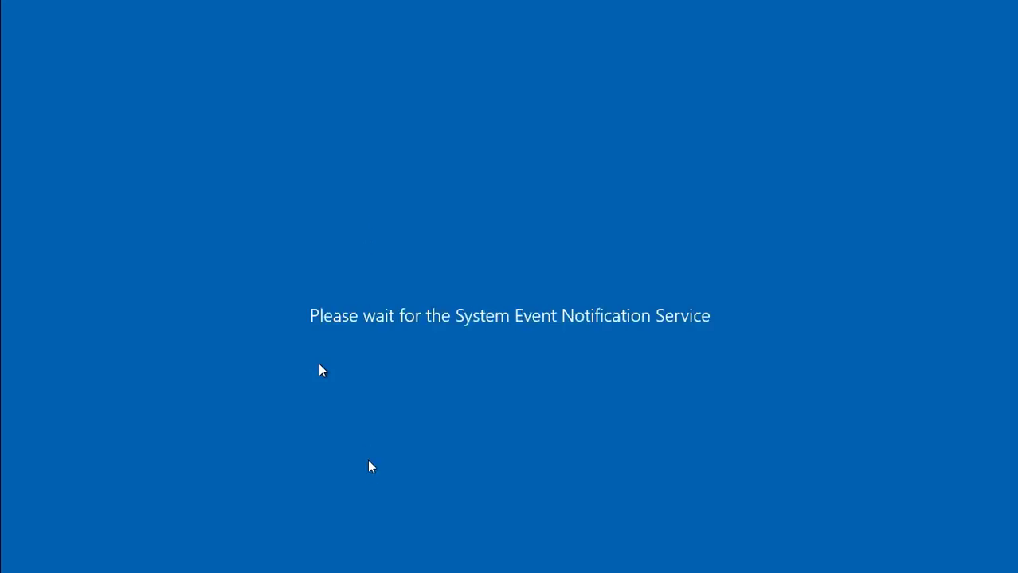
- Leave full-screen playback, pause the demo recording and switch to the Hyper-V virtual switch article in Firefox
double_click(414, 320)
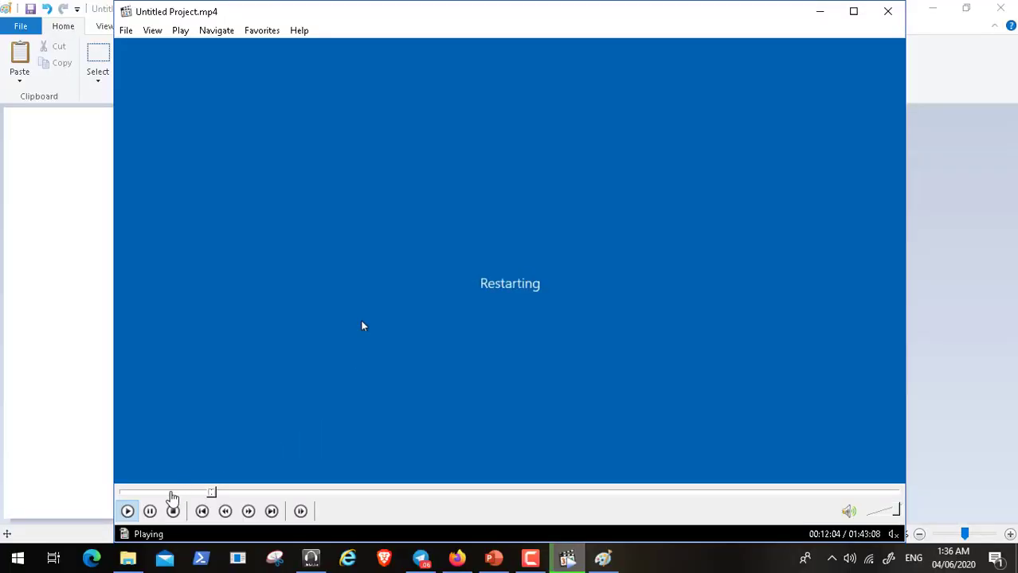
click(152, 512)
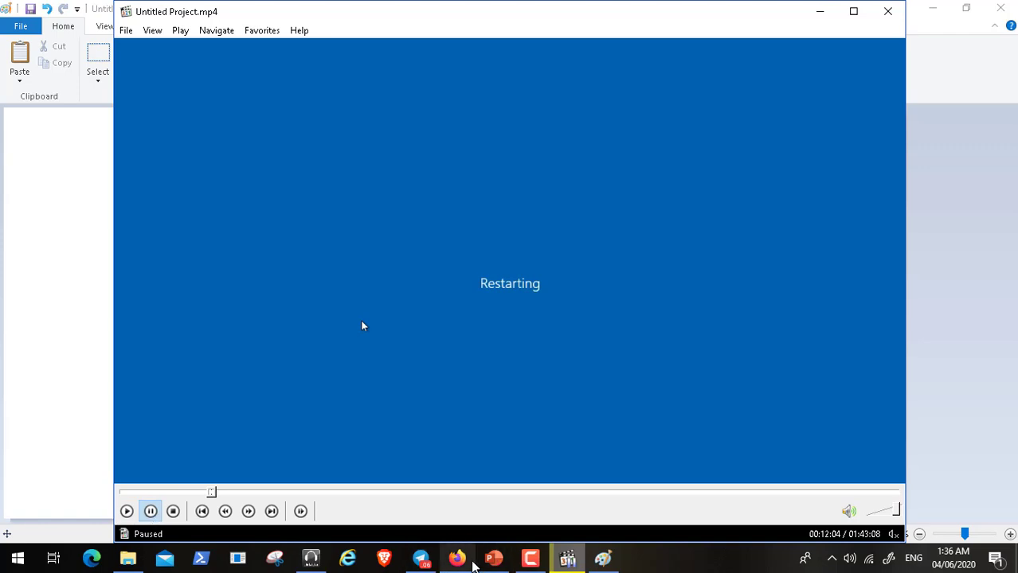
click(467, 562)
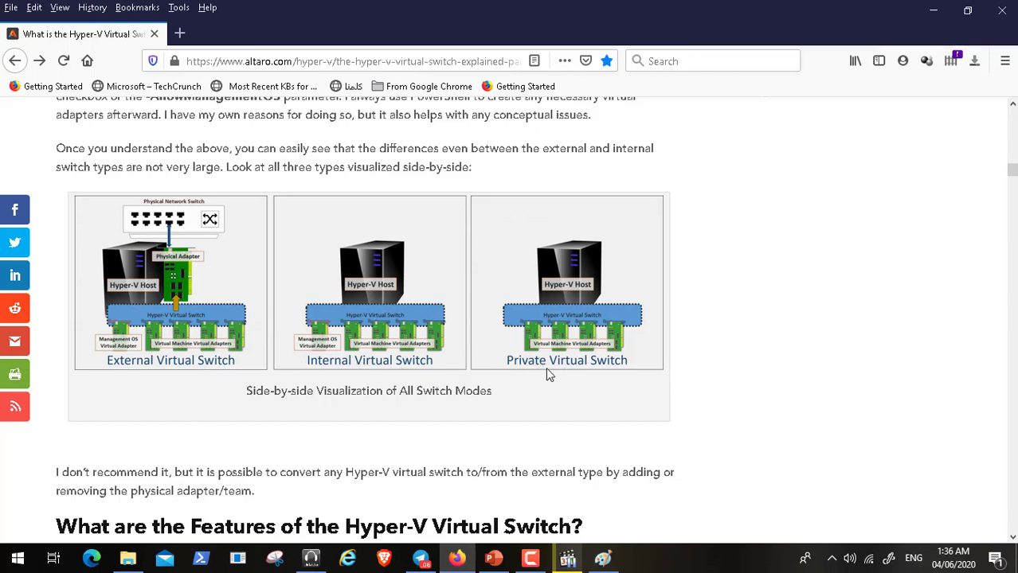
- Review the article's side-by-side switch diagram, its features section and the section on modes for the Hyper-V virtual switch
click(428, 60)
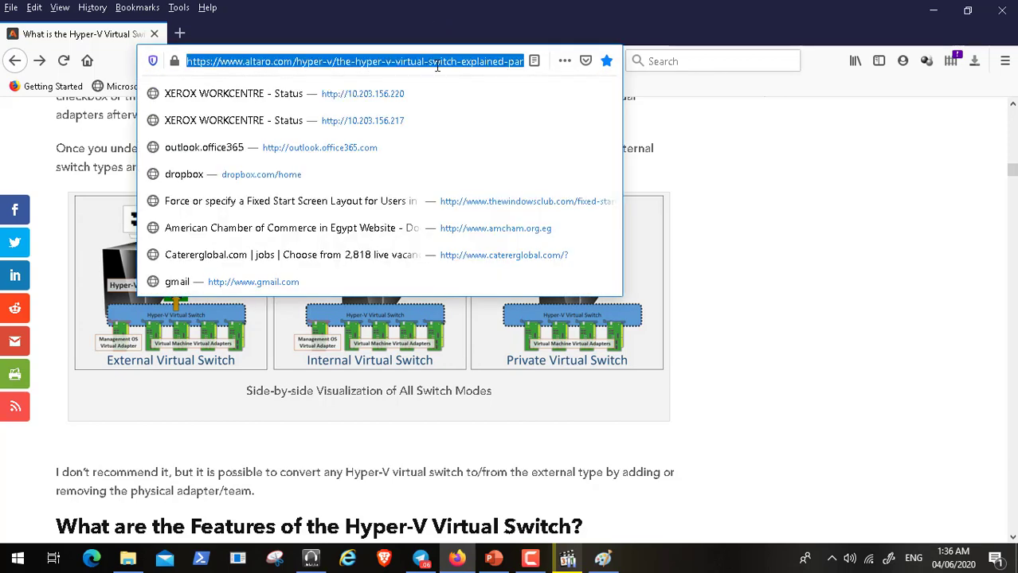
click(832, 285)
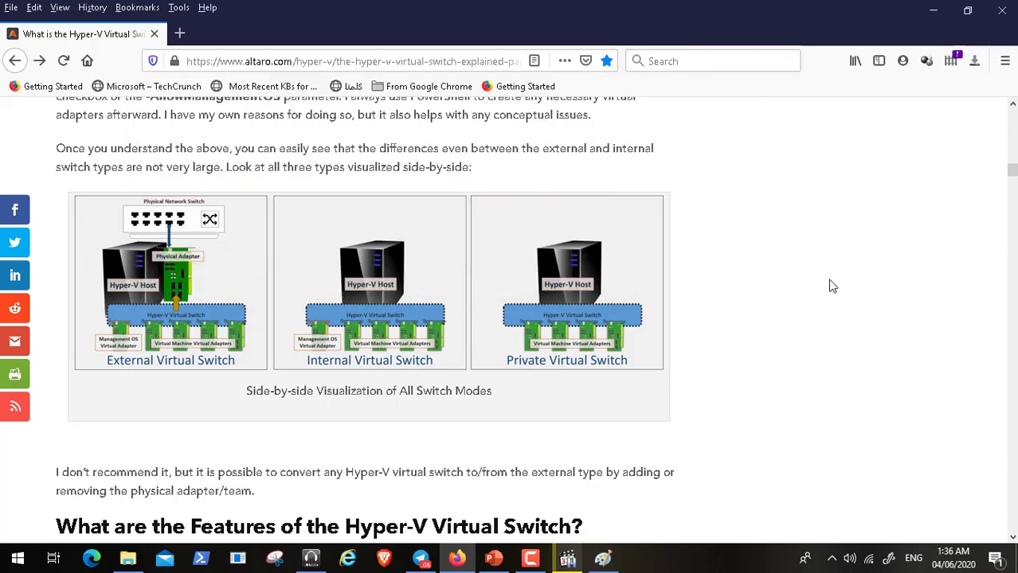
scroll(832, 285, up, 1)
scroll(832, 285, up, 15)
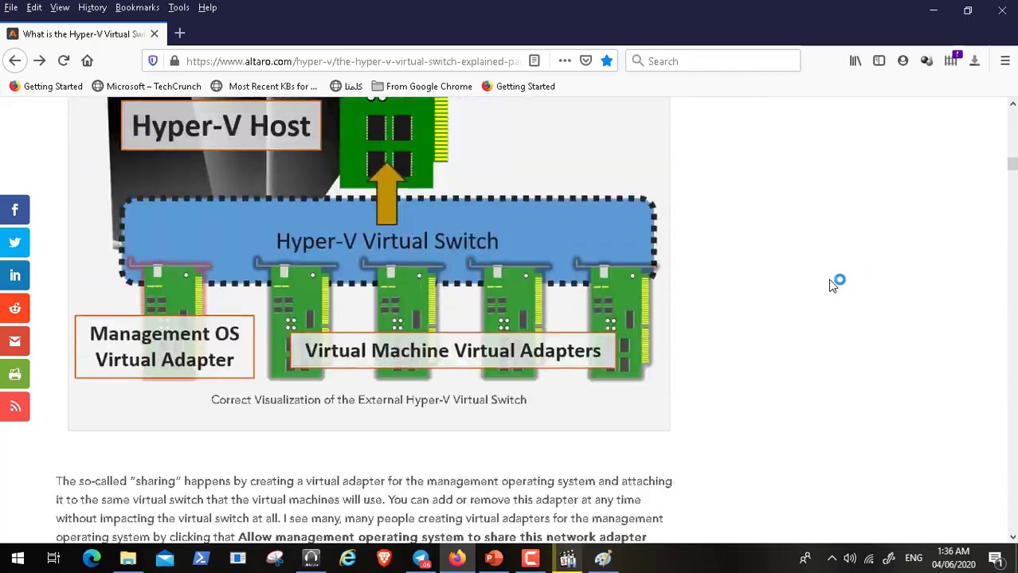
scroll(832, 285, up, 15)
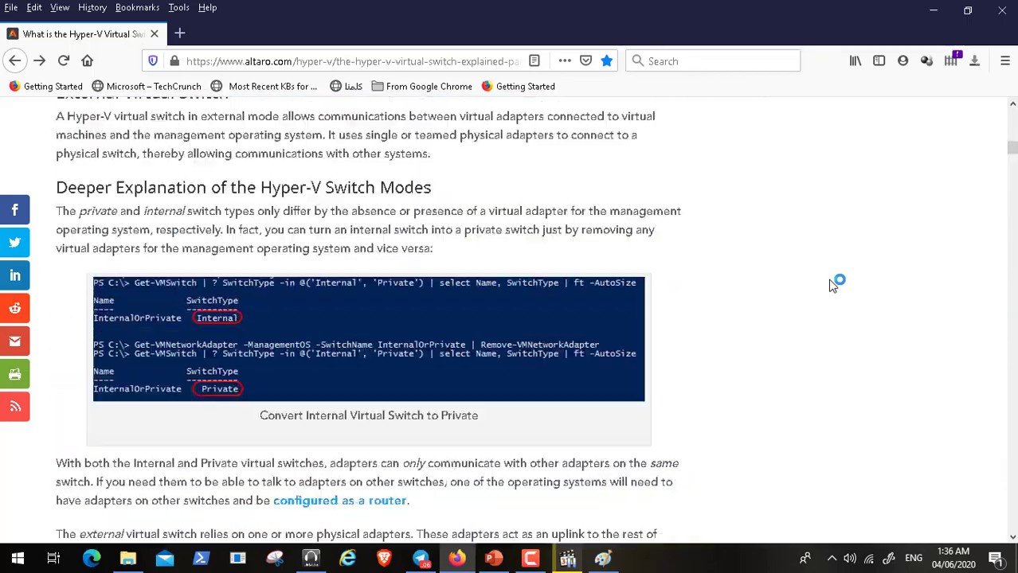
scroll(832, 285, up, 15)
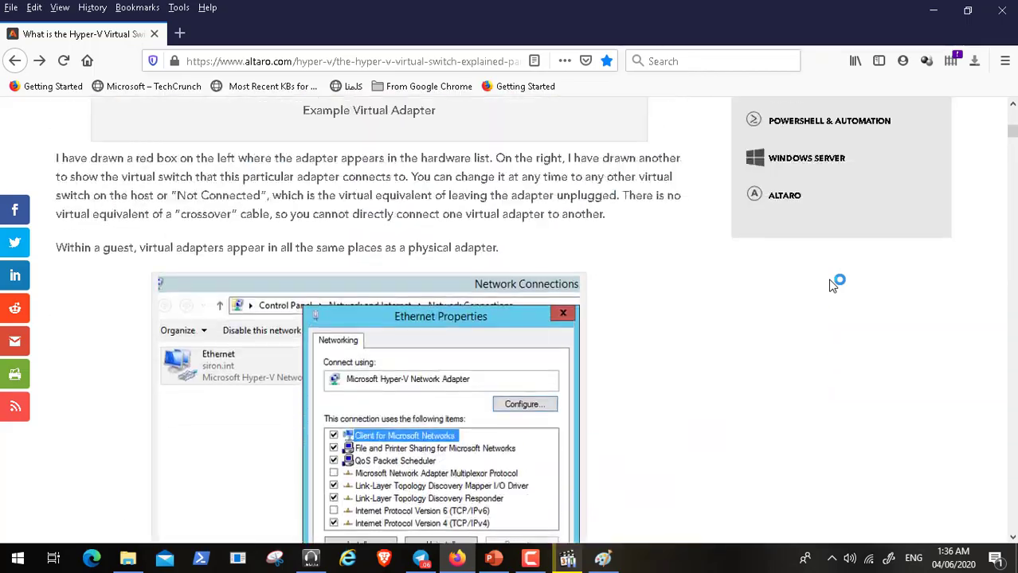
scroll(829, 280, up, 15)
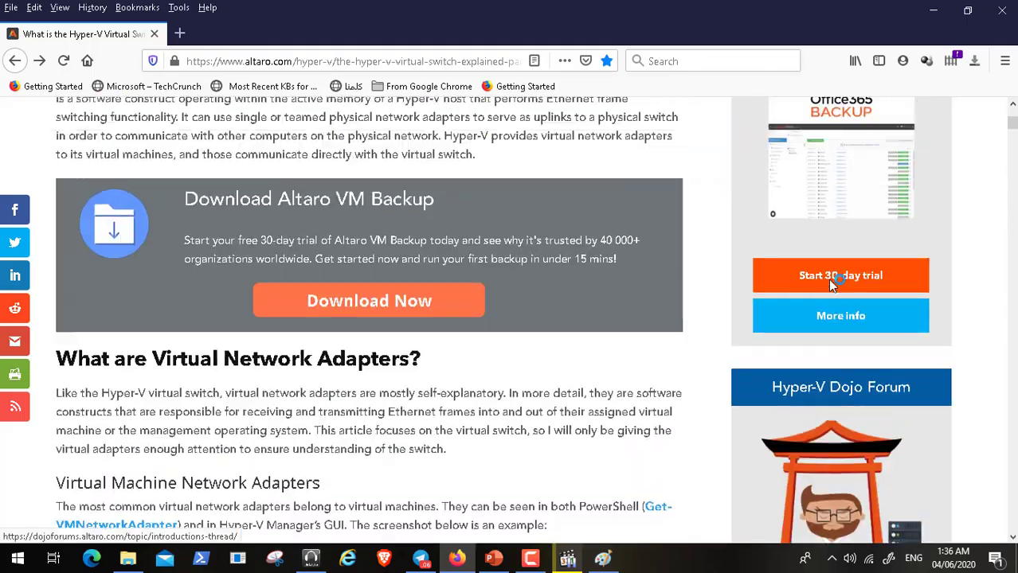
scroll(832, 285, down, 15)
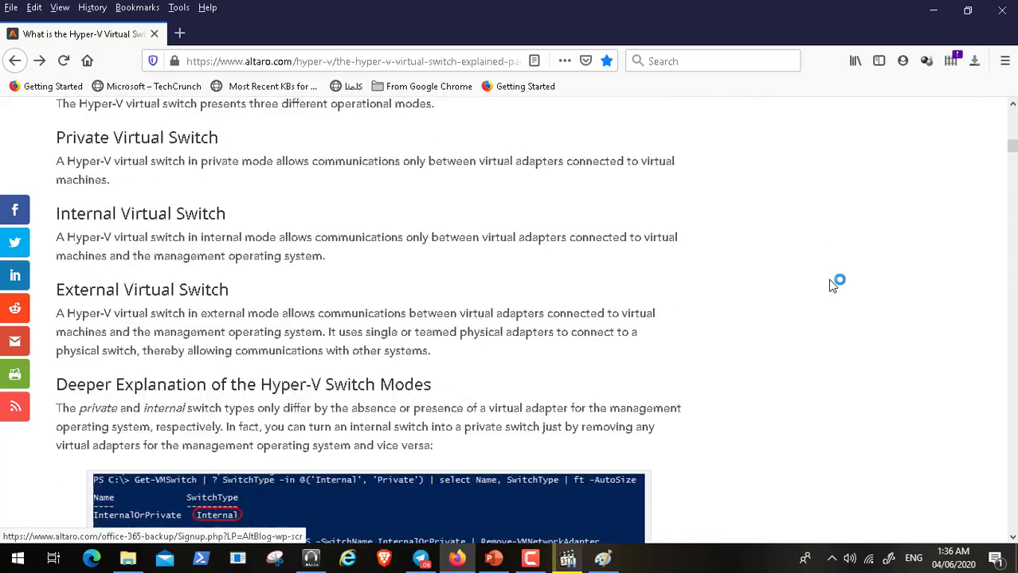
scroll(832, 285, down, 1)
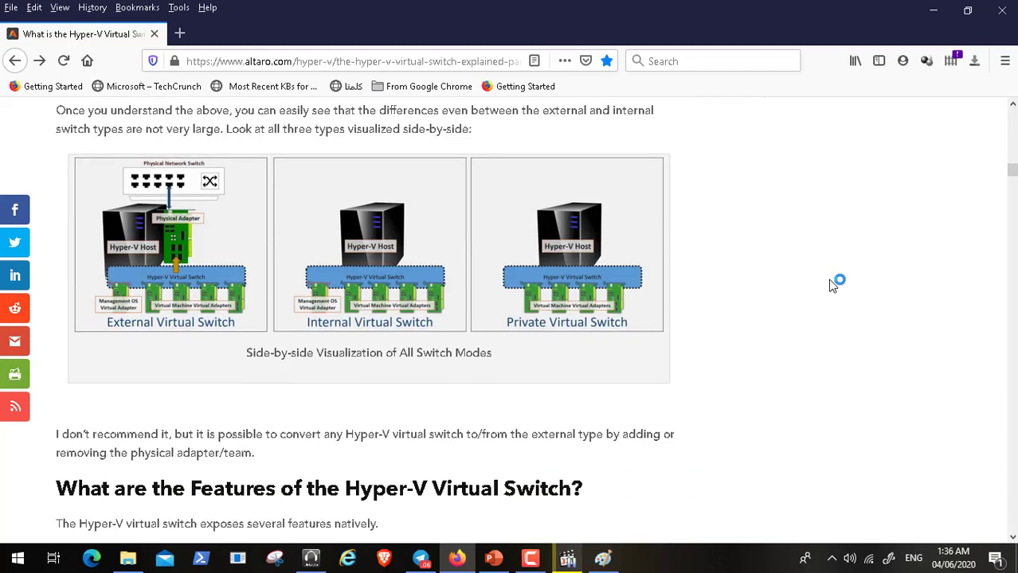
scroll(832, 285, down, 7)
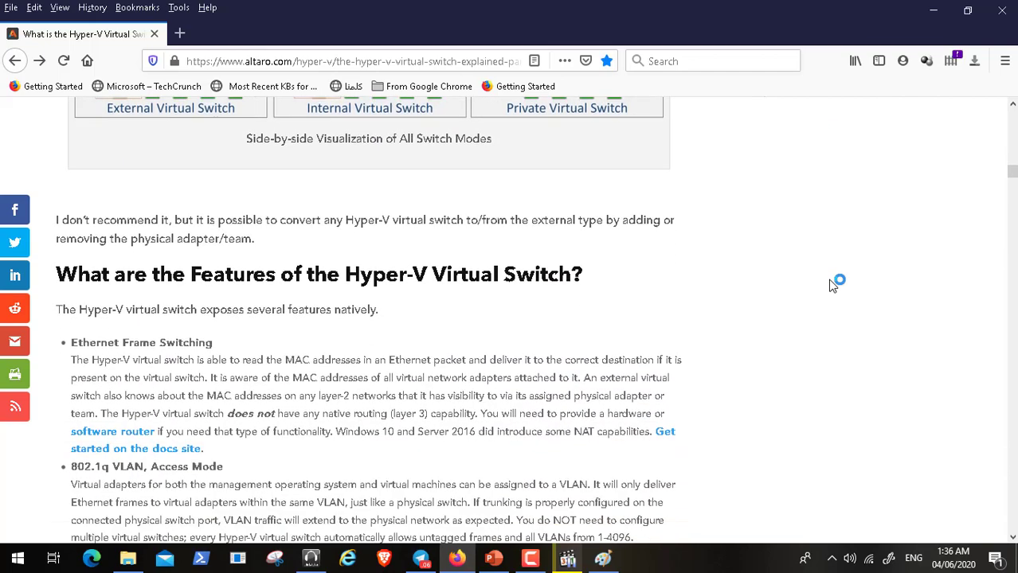
scroll(833, 285, down, 10)
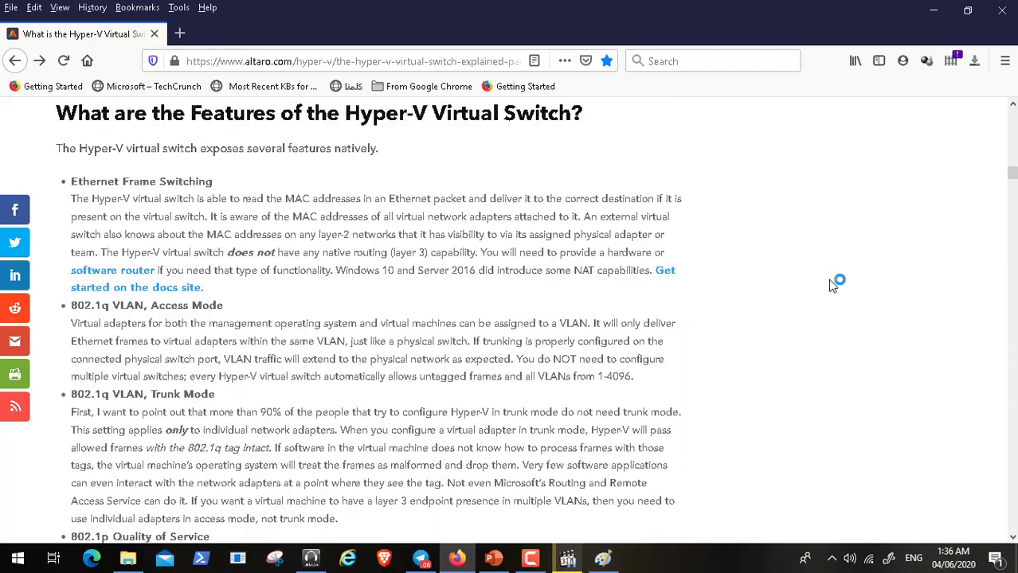
scroll(832, 285, down, 9)
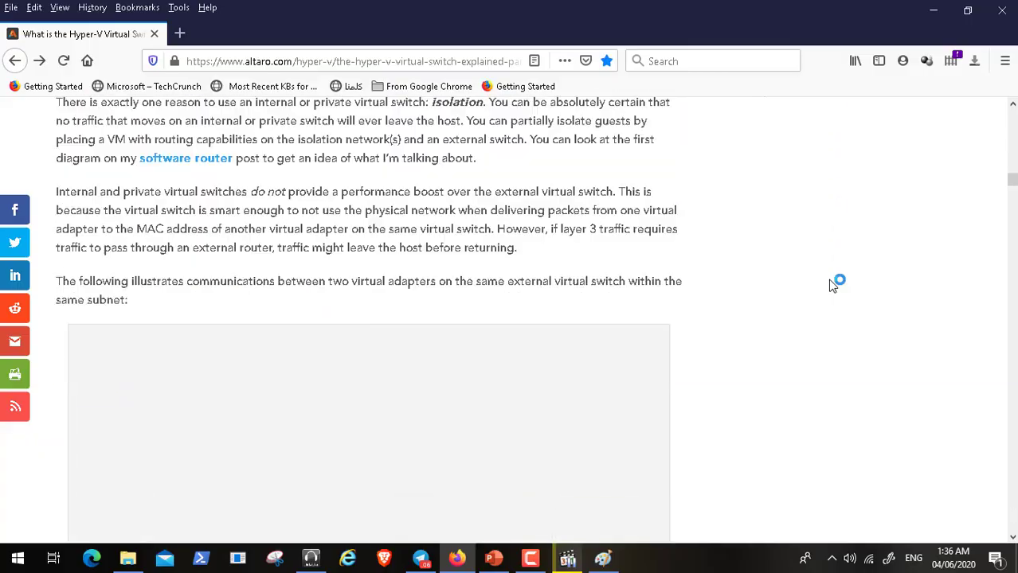
scroll(833, 285, up, 20)
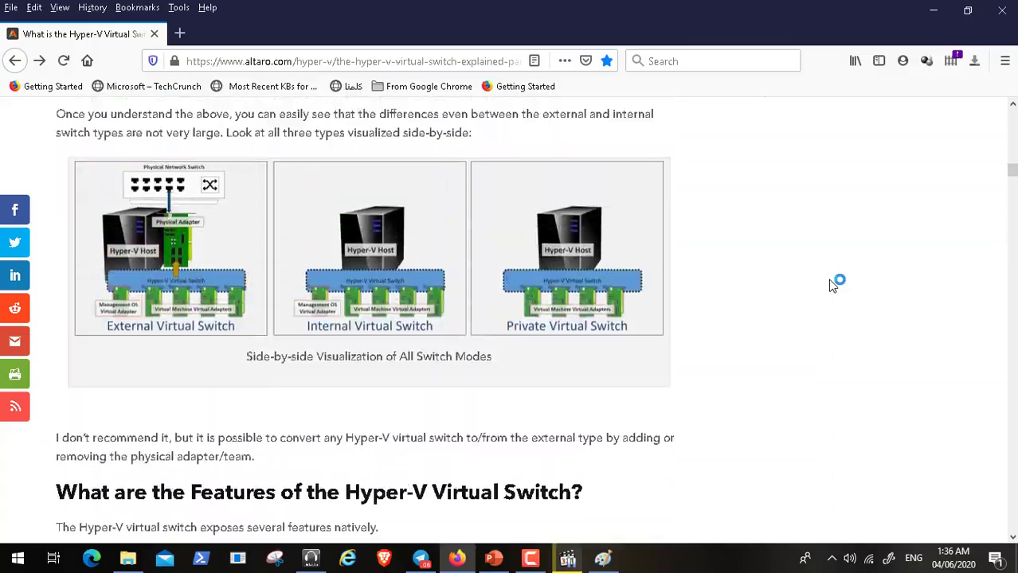
scroll(832, 285, up, 20)
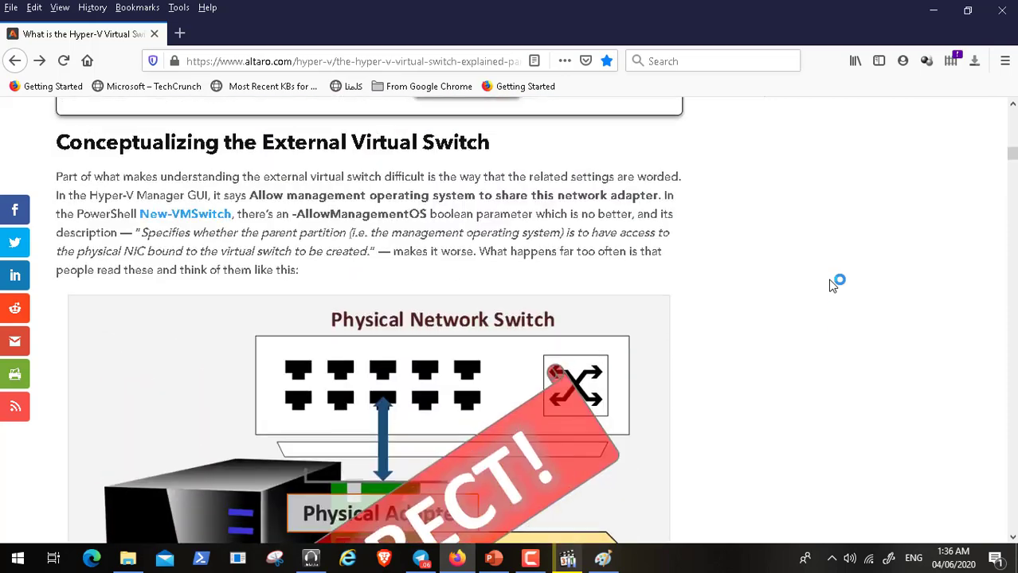
scroll(833, 285, up, 10)
scroll(832, 286, down, 12)
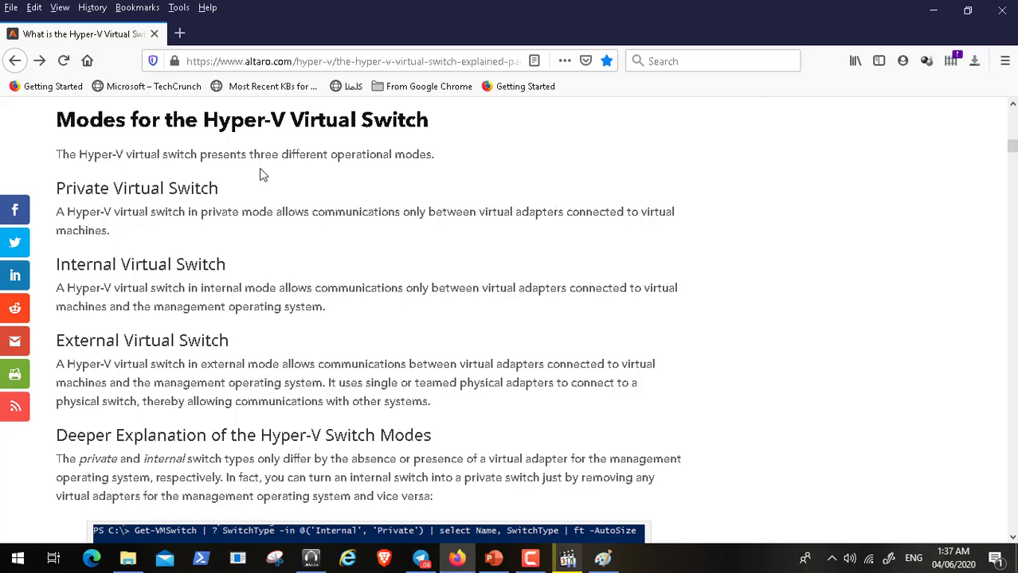
- Minimise the browser, return to the media player and resume the demo recording in full screen
click(936, 10)
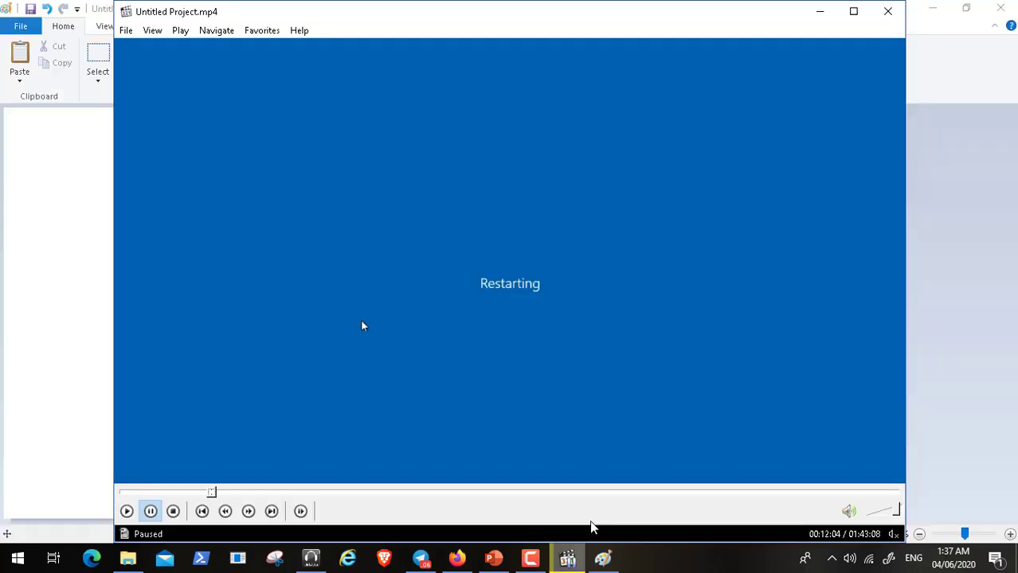
click(127, 512)
double_click(279, 344)
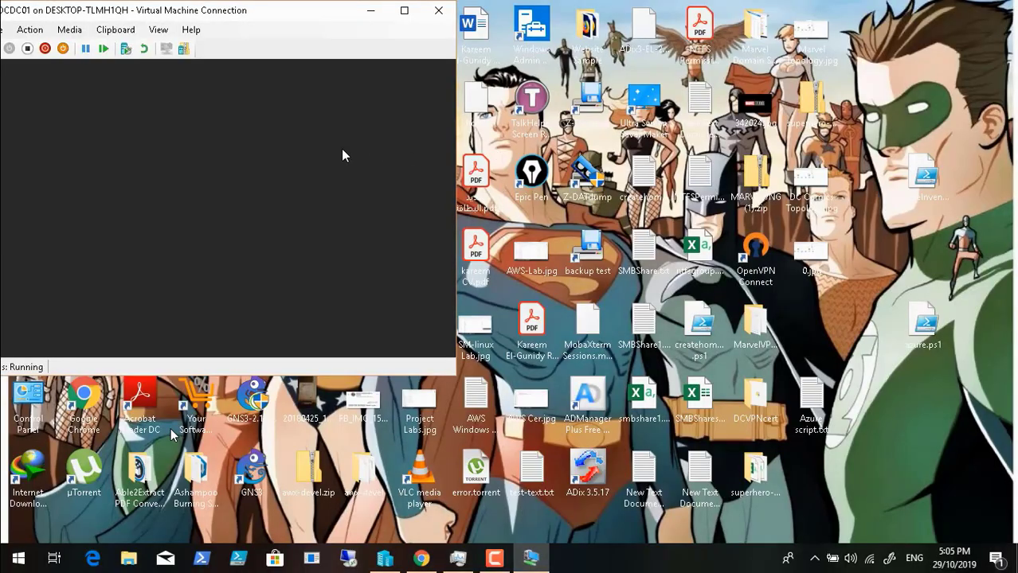
- Move the DCDC01 connection window toward the middle of the desktop and pause the screen recorder
click(160, 30)
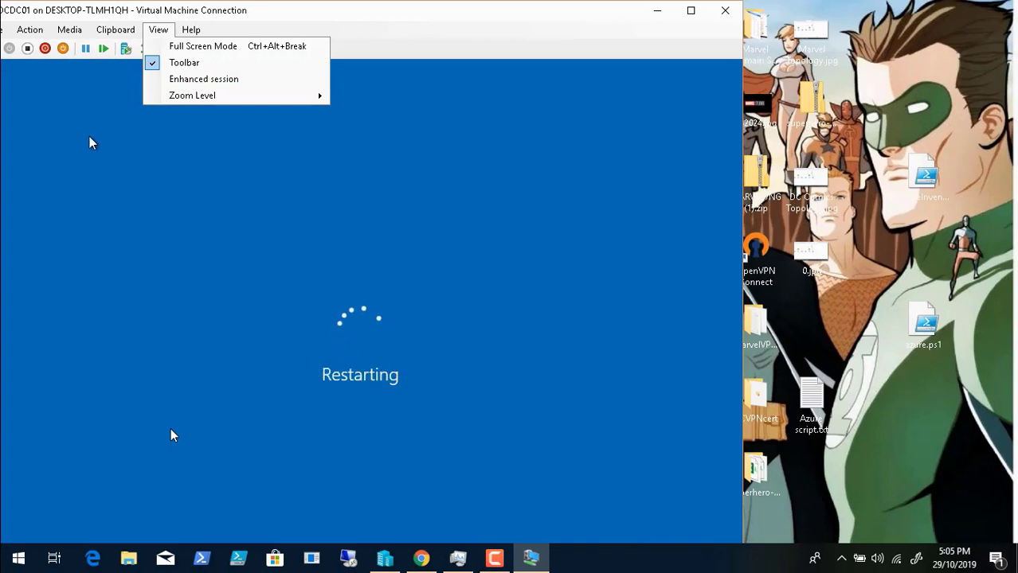
click(394, 11)
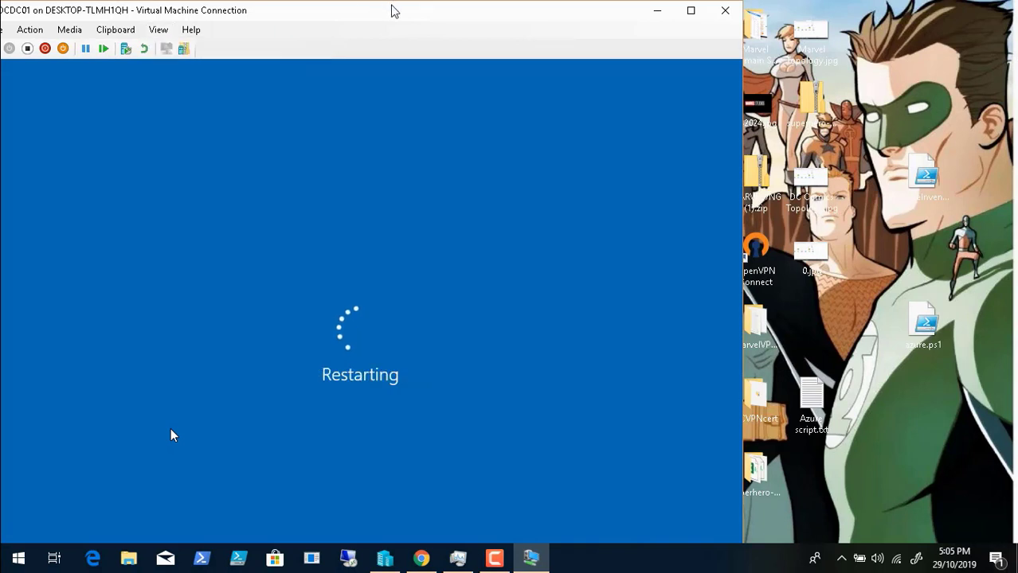
drag(422, 17, 546, 11)
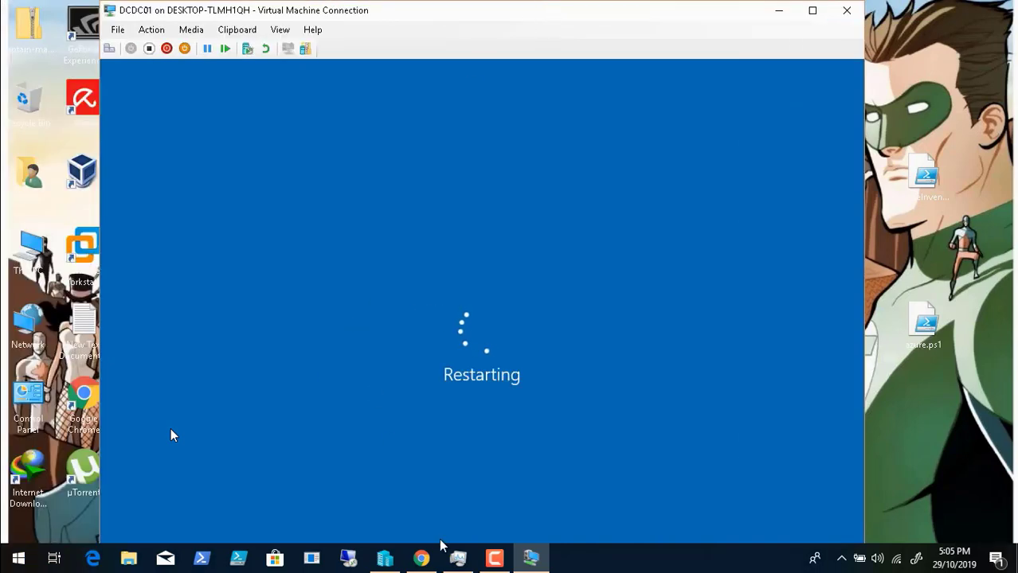
click(495, 559)
click(947, 486)
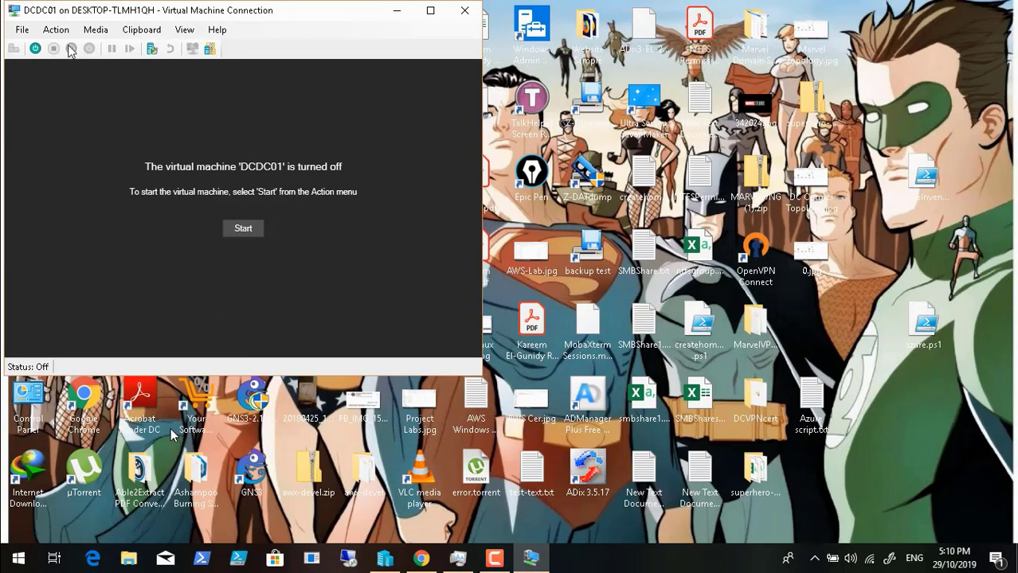
- Minimise the DCDC01 connection window, select DCDC01 in Hyper-V Manager and minimise the screen recorder
click(396, 12)
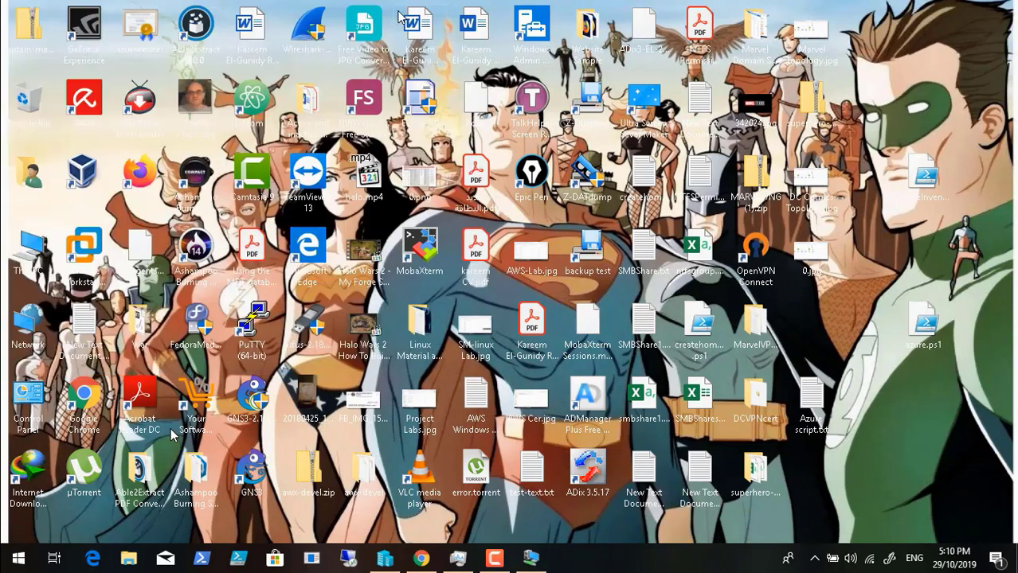
click(386, 560)
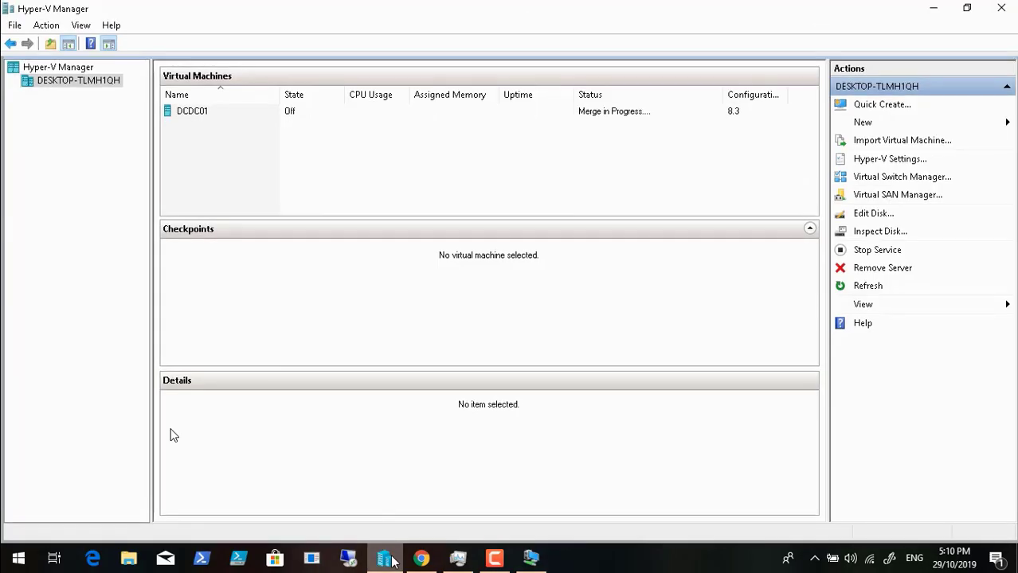
click(198, 112)
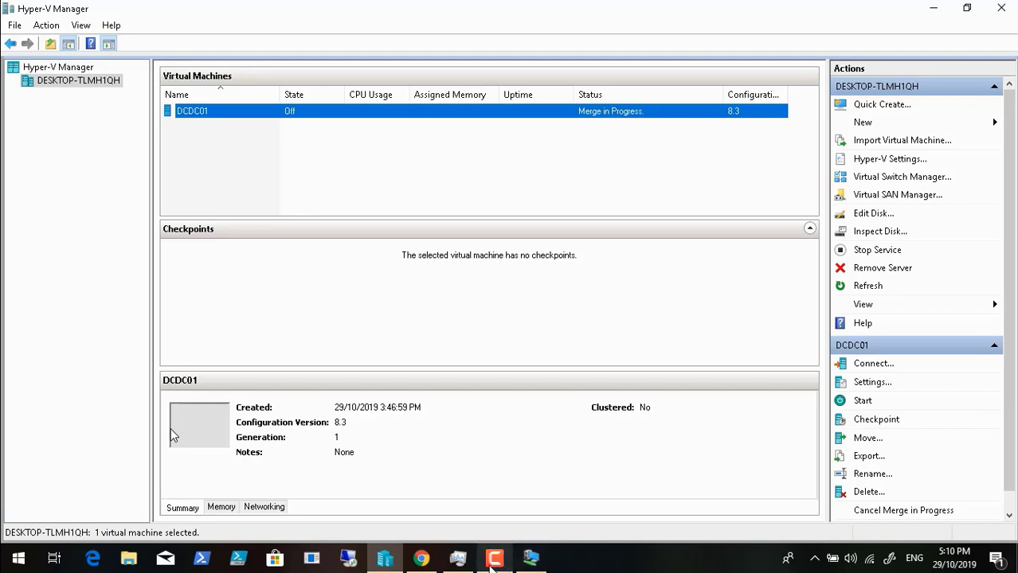
click(493, 558)
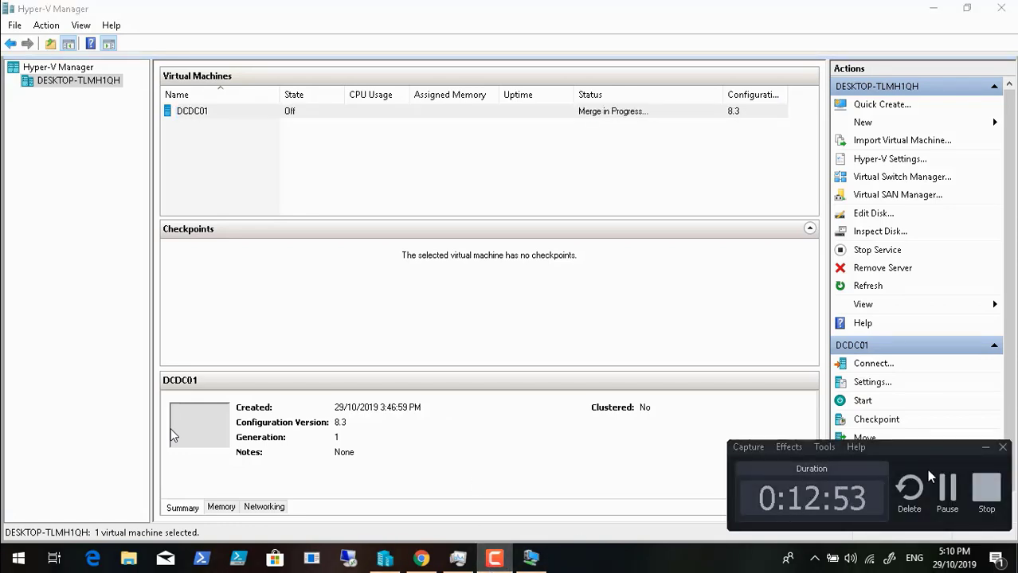
click(985, 448)
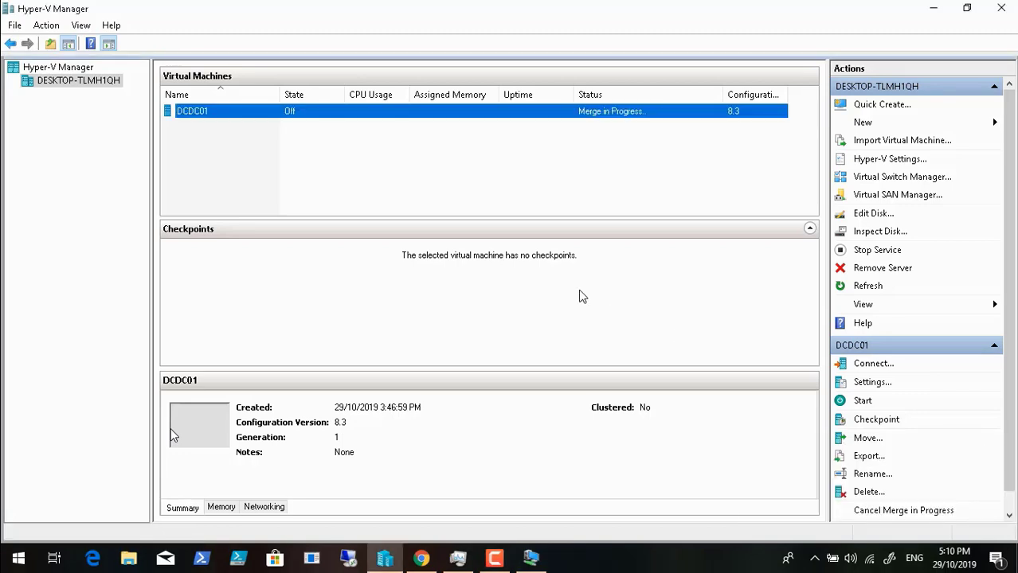
- Open the settings of the DCDC01 virtual machine and resume the paused demo playback
right_click(189, 116)
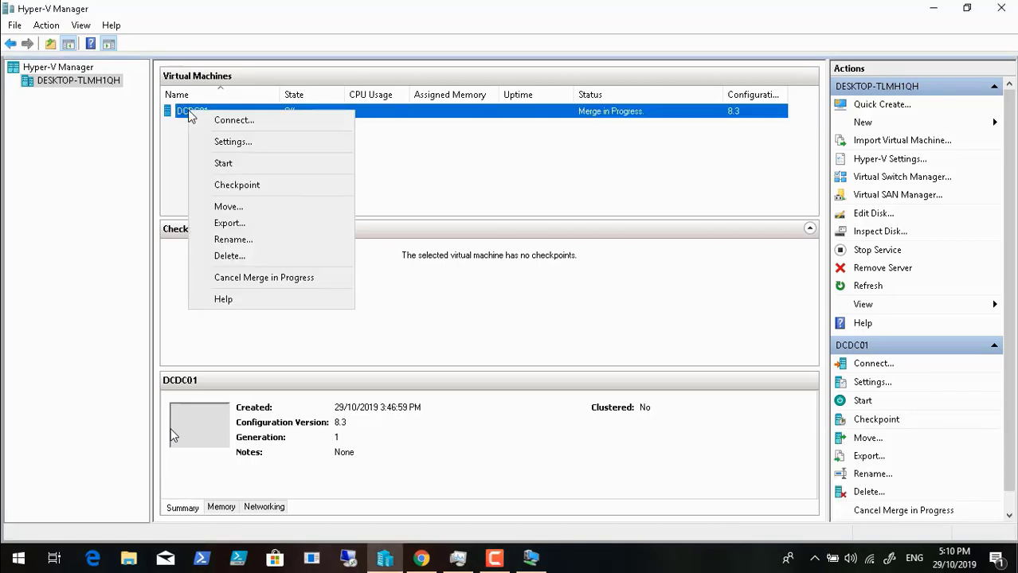
click(229, 142)
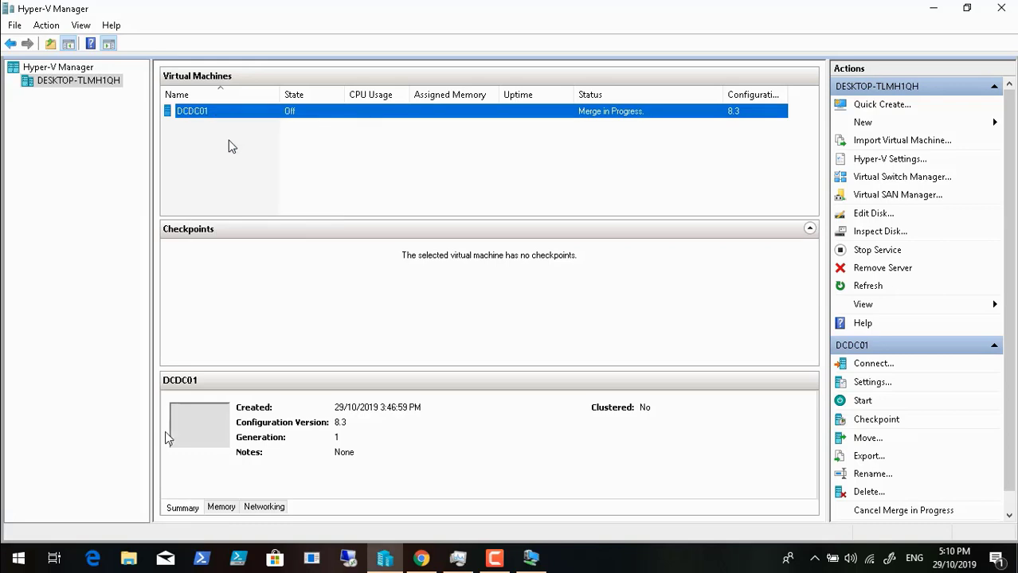
mouse_move(40, 542)
click(12, 542)
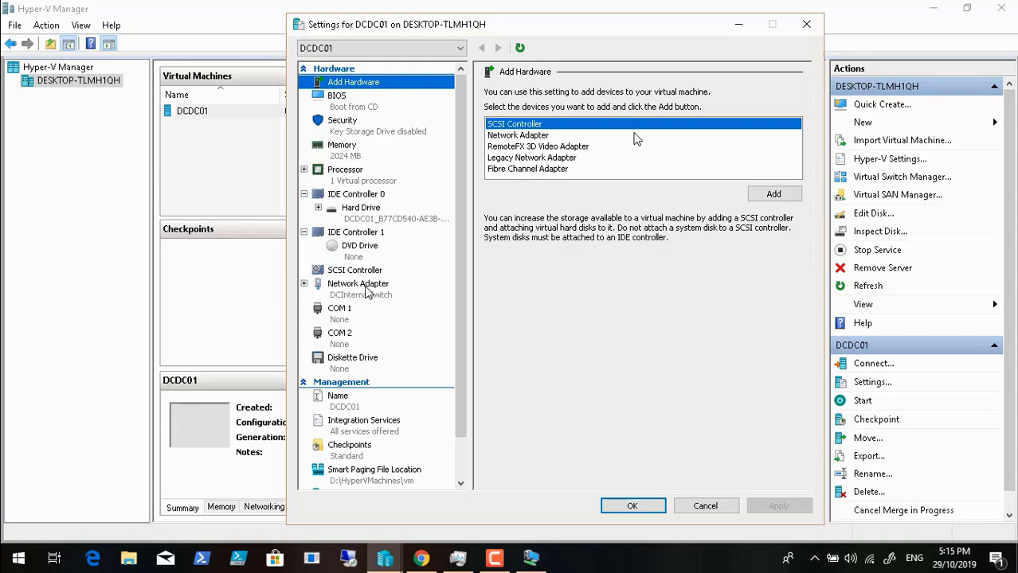
- Add a second network adapter to DCDC01, connect it to DCInternalSwitch and apply the change
click(555, 136)
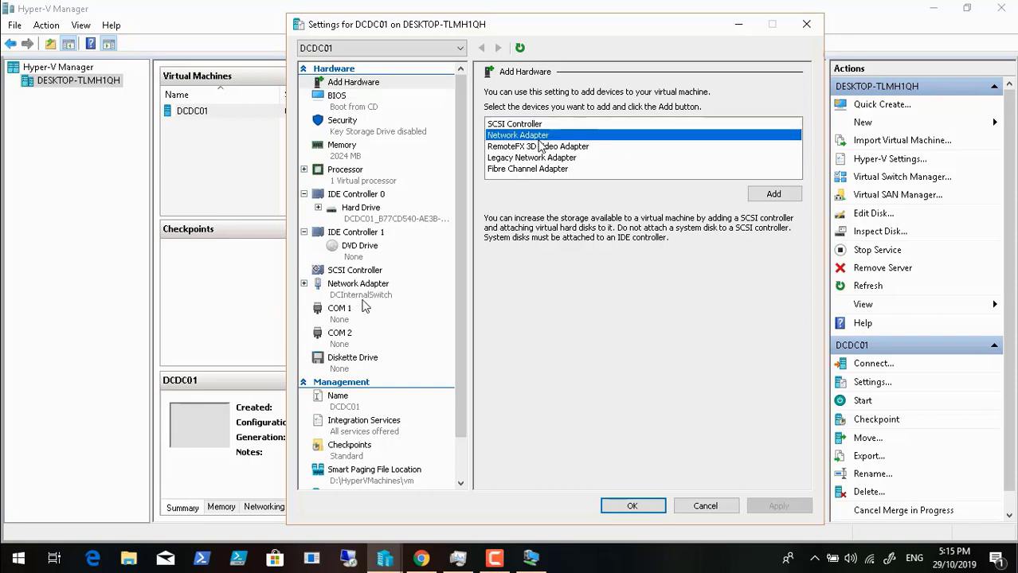
click(769, 198)
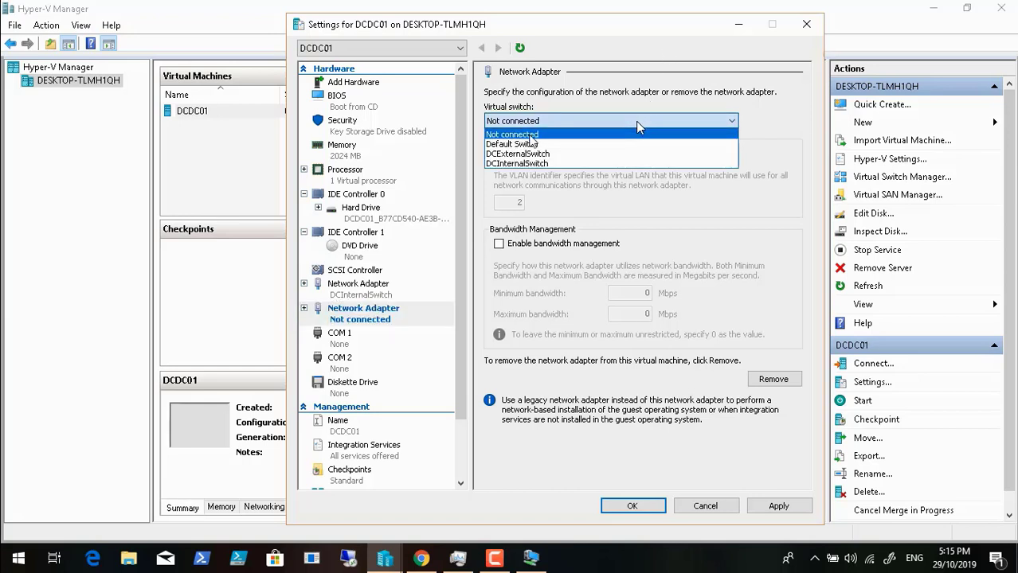
click(596, 163)
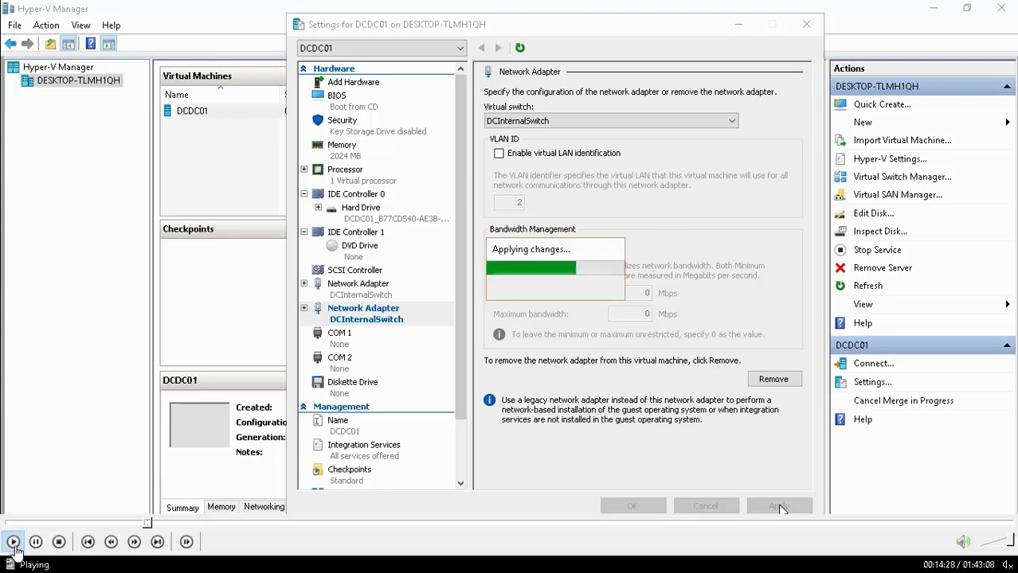
- Skip the demo recording ahead to about 16:58, past the startup of the virtual machine
click(155, 522)
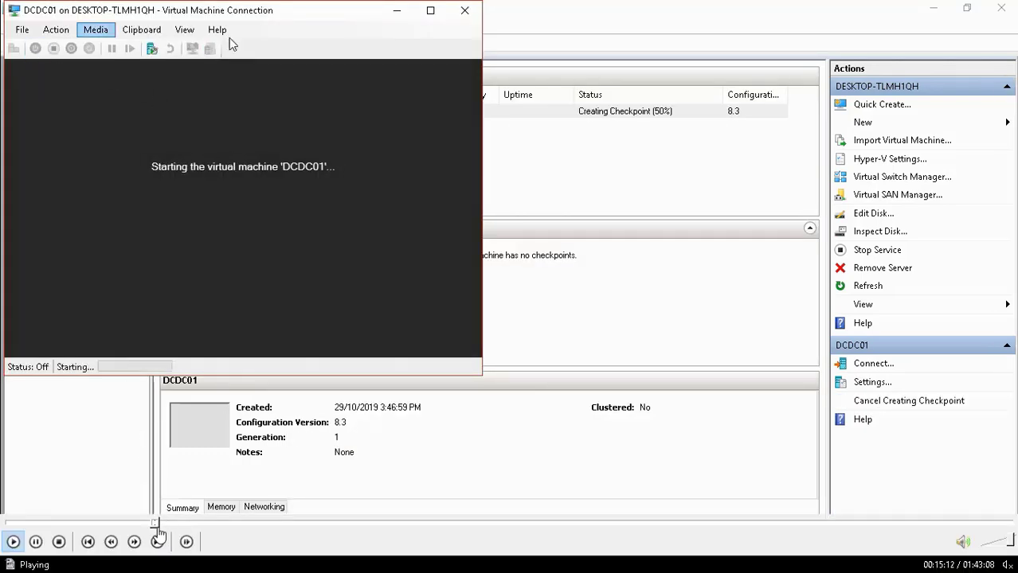
click(165, 522)
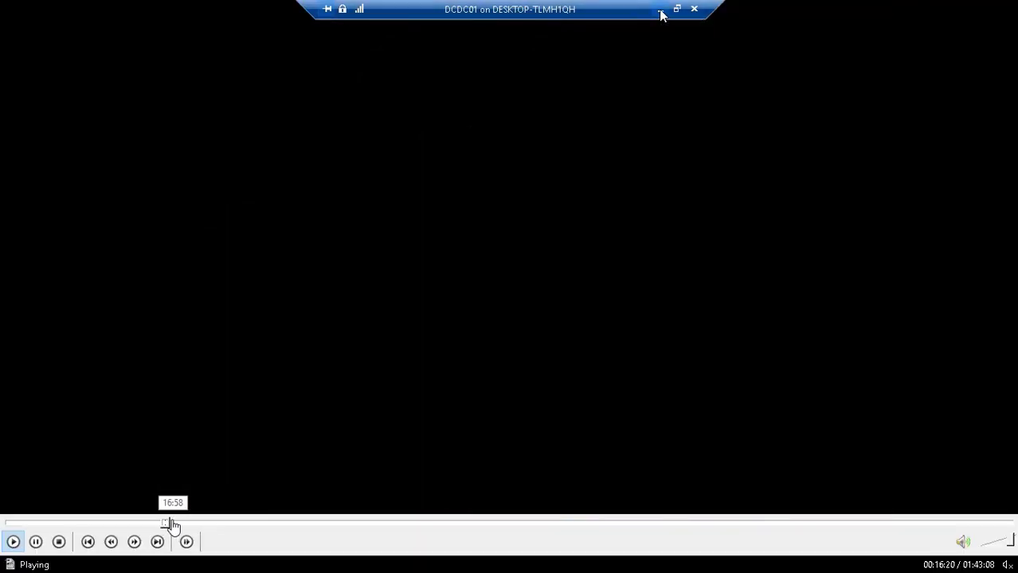
click(170, 522)
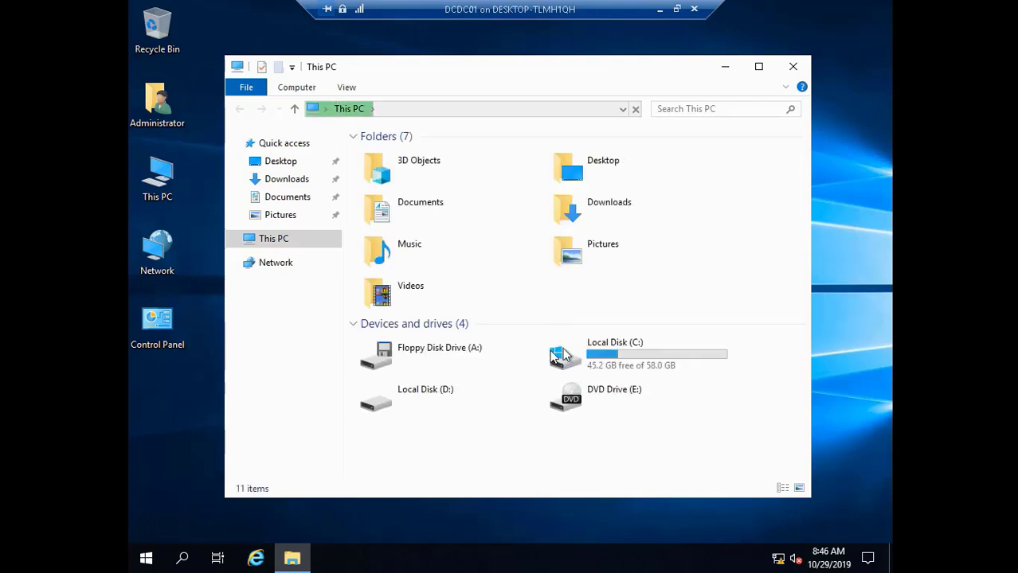
- Quick-format Local Disk (D:) with the NTFS file system and the volume label Data, and close the This PC window
click(408, 398)
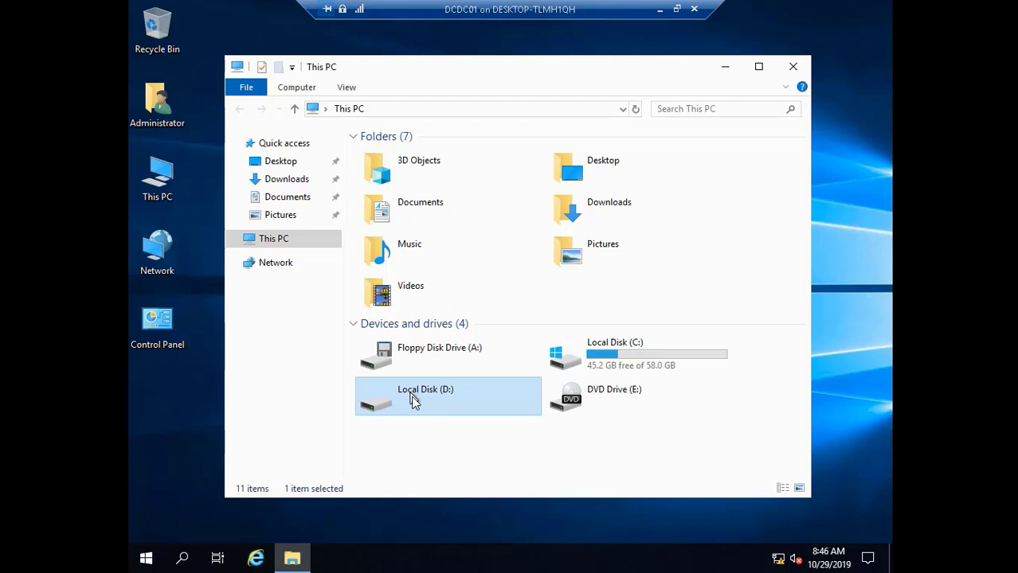
right_click(405, 395)
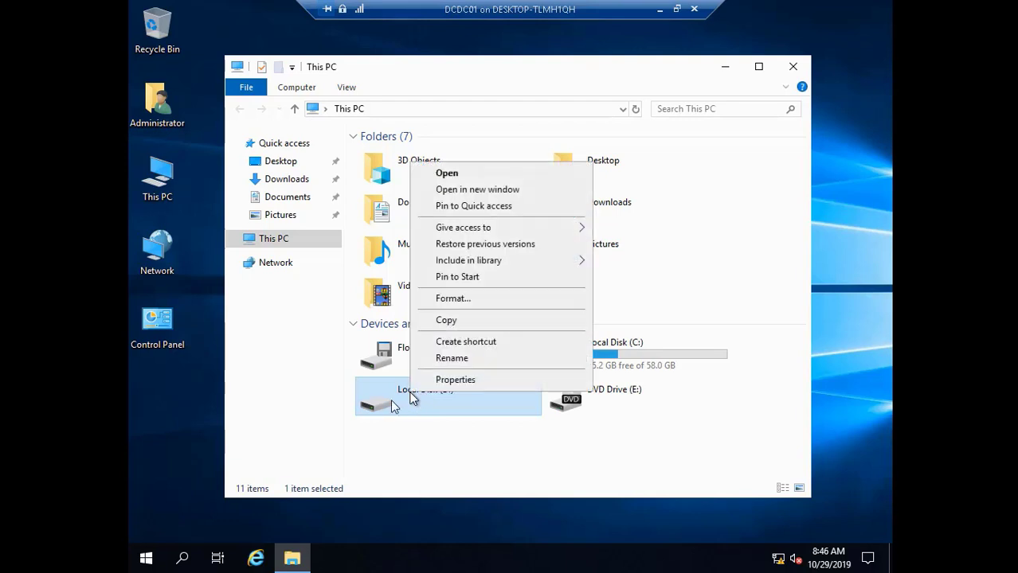
click(466, 299)
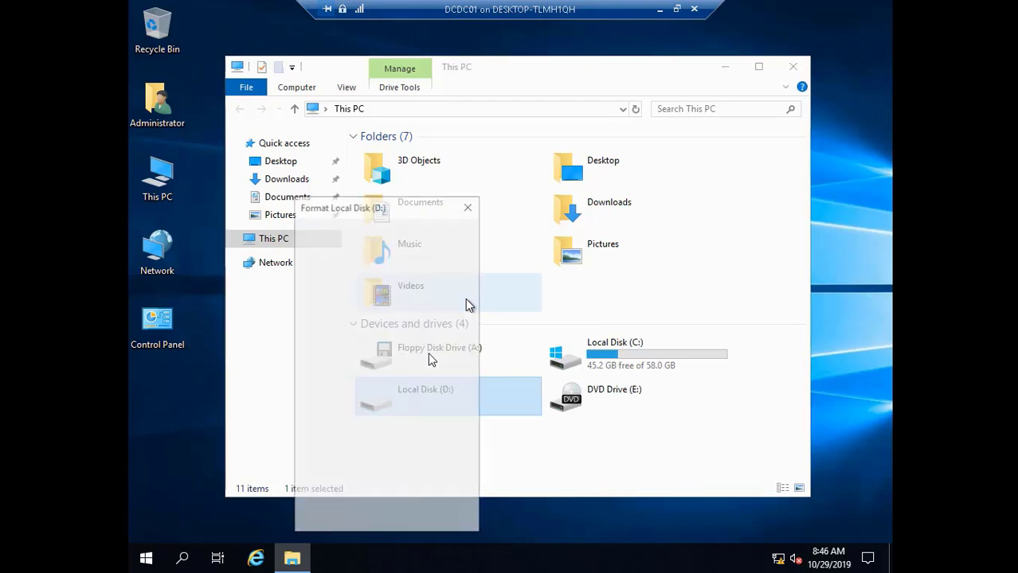
click(336, 392)
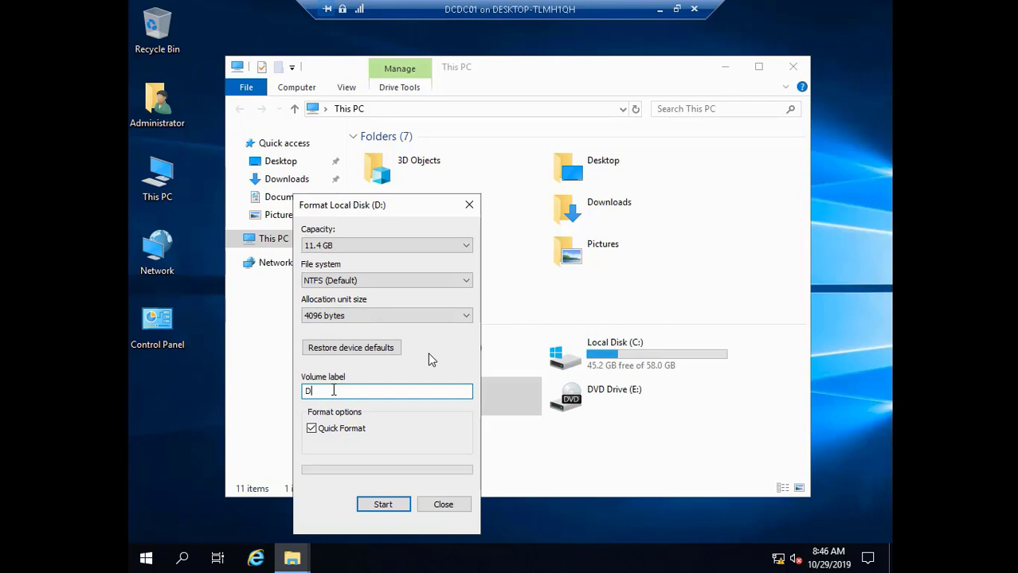
click(383, 506)
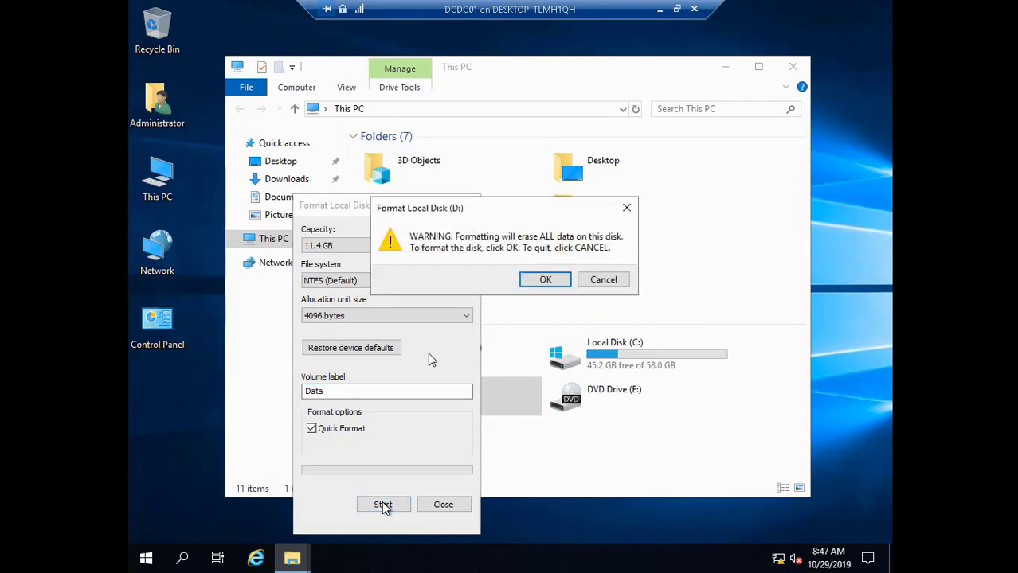
click(554, 279)
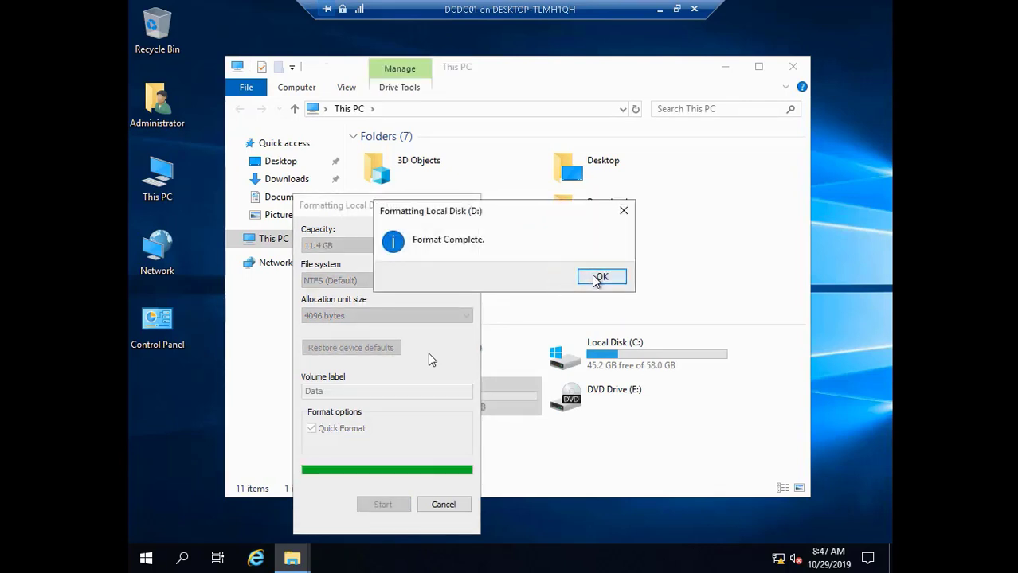
click(599, 278)
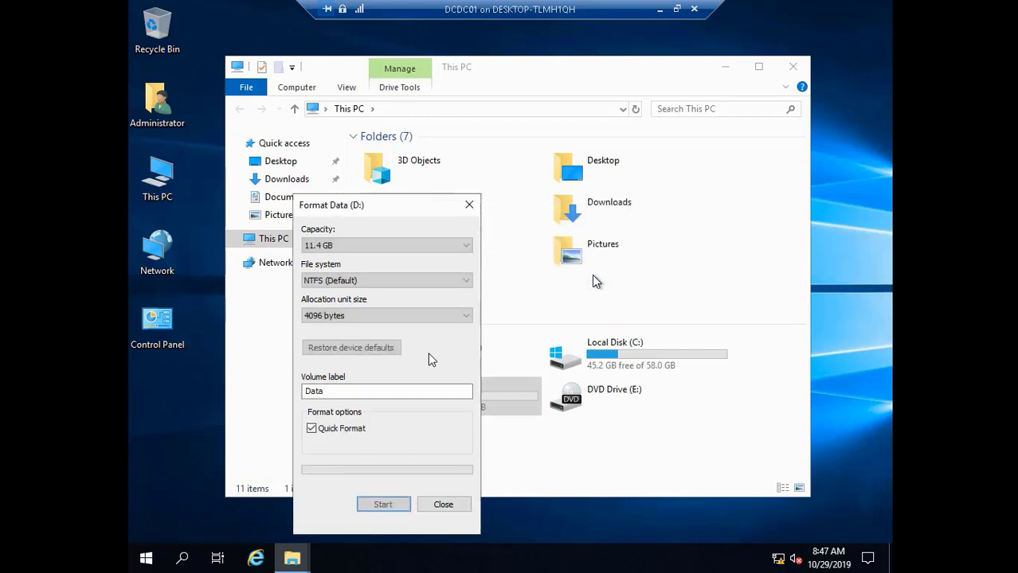
click(454, 510)
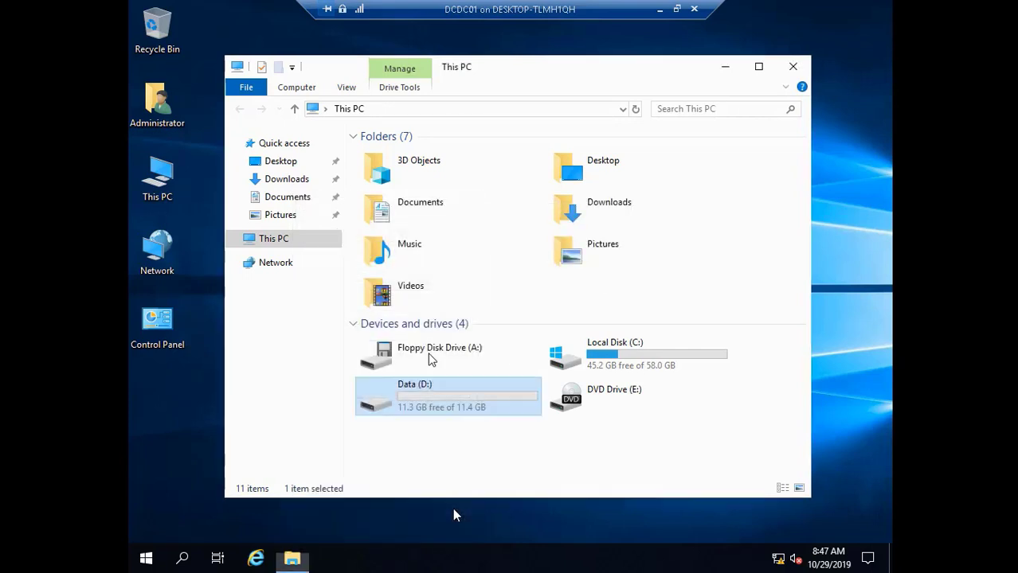
click(794, 69)
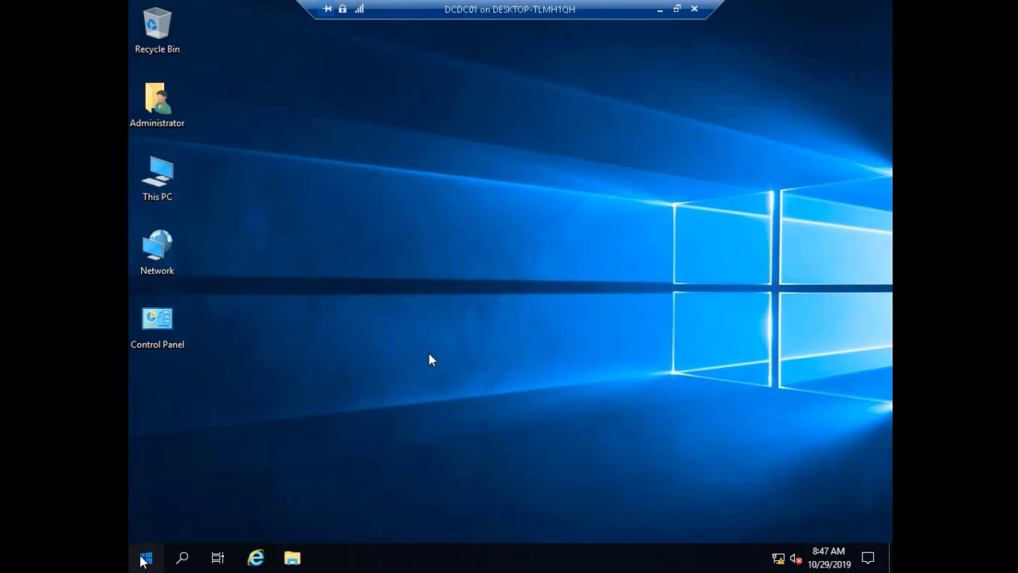
- Launch Server Manager on DCDC01
click(144, 559)
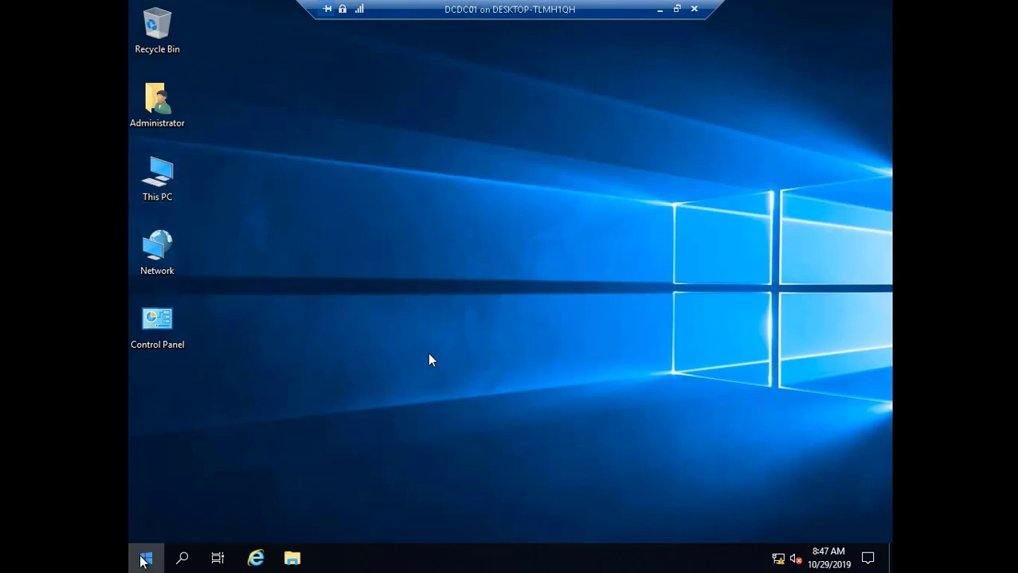
click(144, 560)
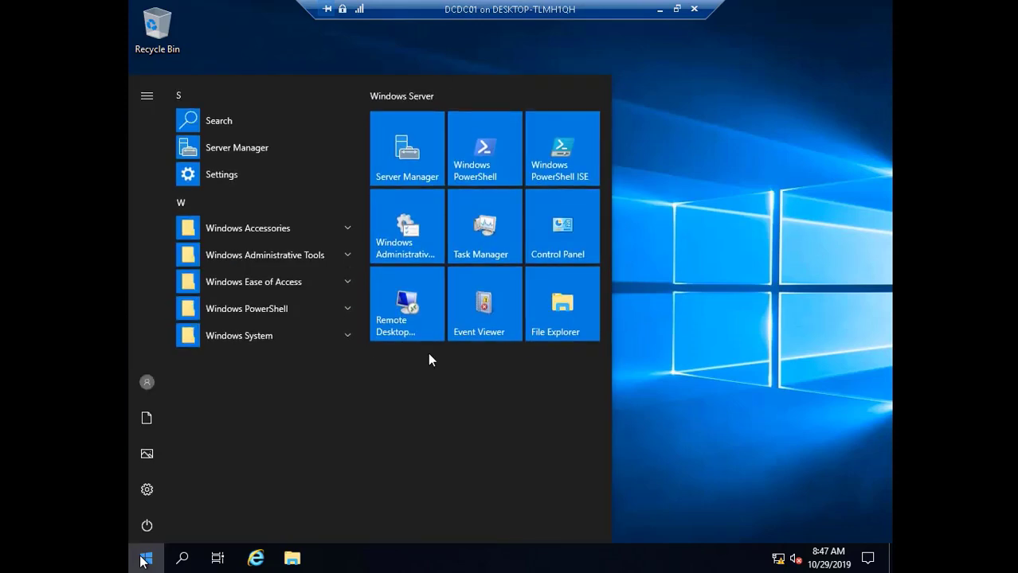
click(411, 156)
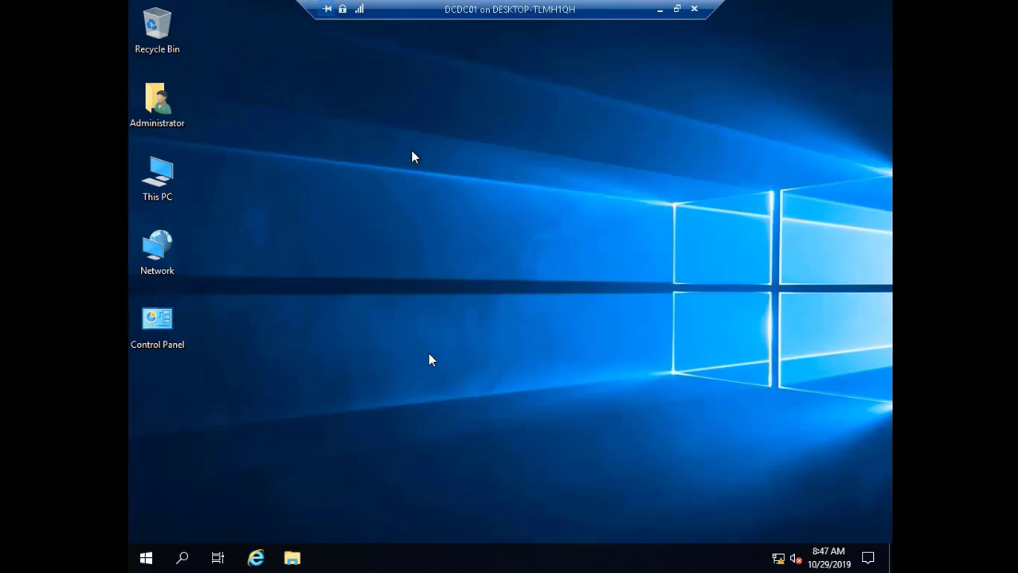
- Check the screen recorder's elapsed duration outside full-screen playback, minimise the recorder and return to full screen
double_click(471, 351)
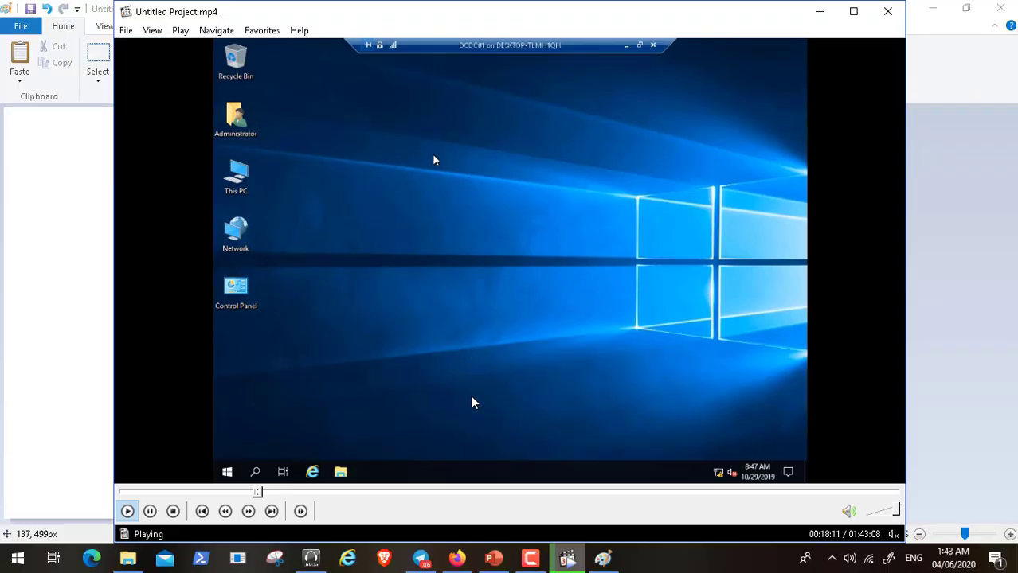
click(529, 558)
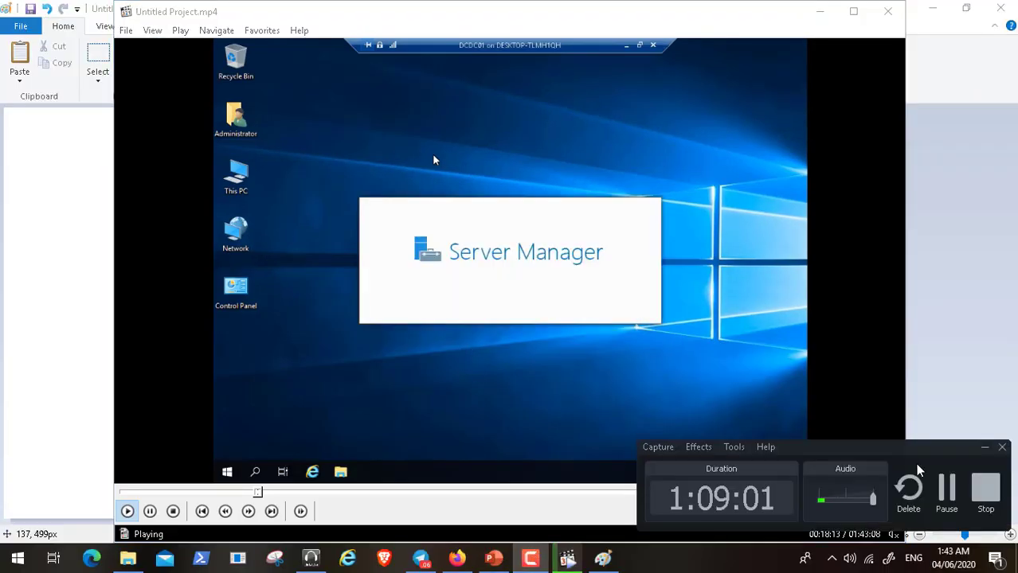
click(985, 447)
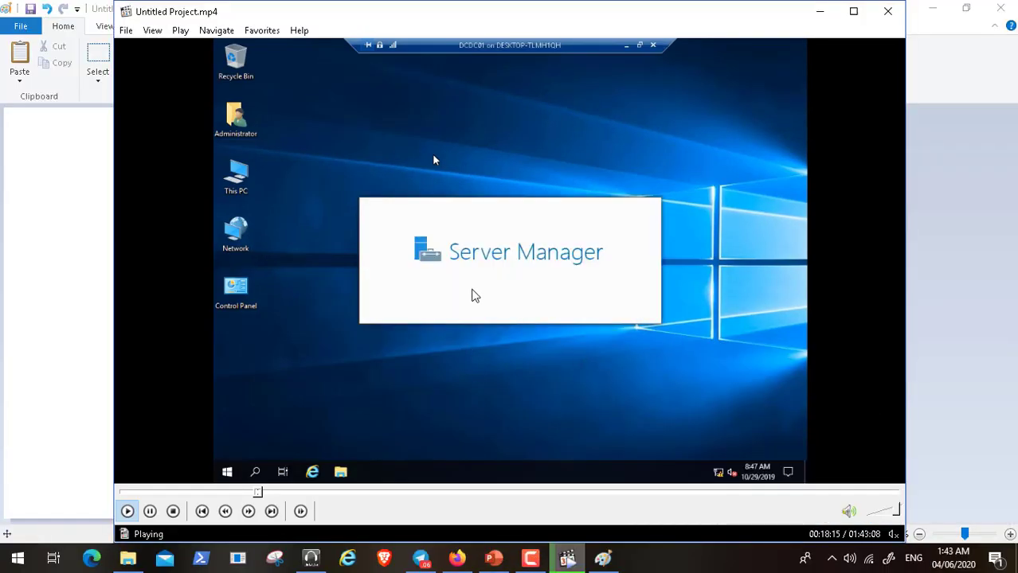
double_click(472, 296)
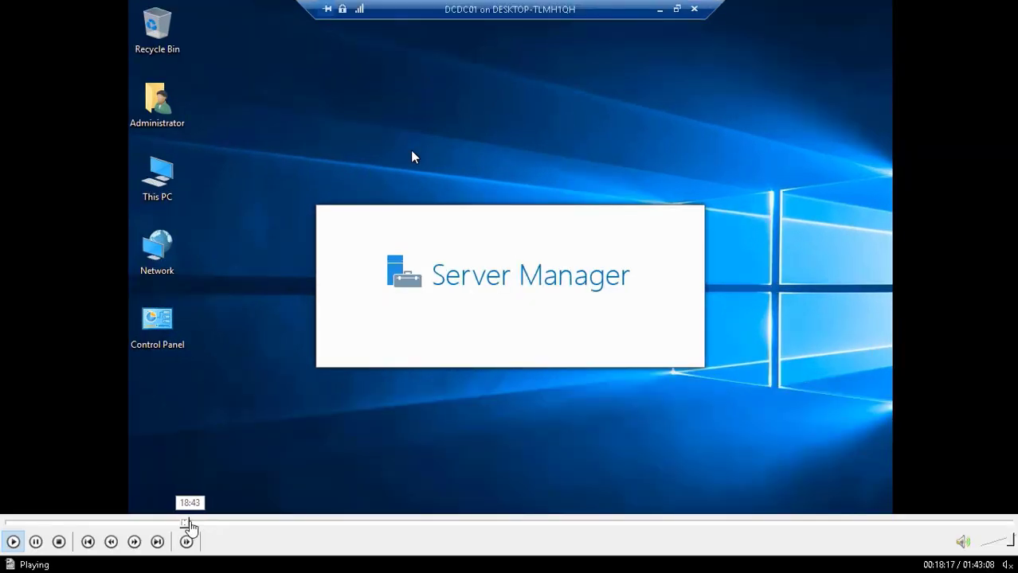
- Skip the demo recording ahead to about 21:00, past the network configuration checks, to the NIC Teaming part
click(189, 526)
click(193, 523)
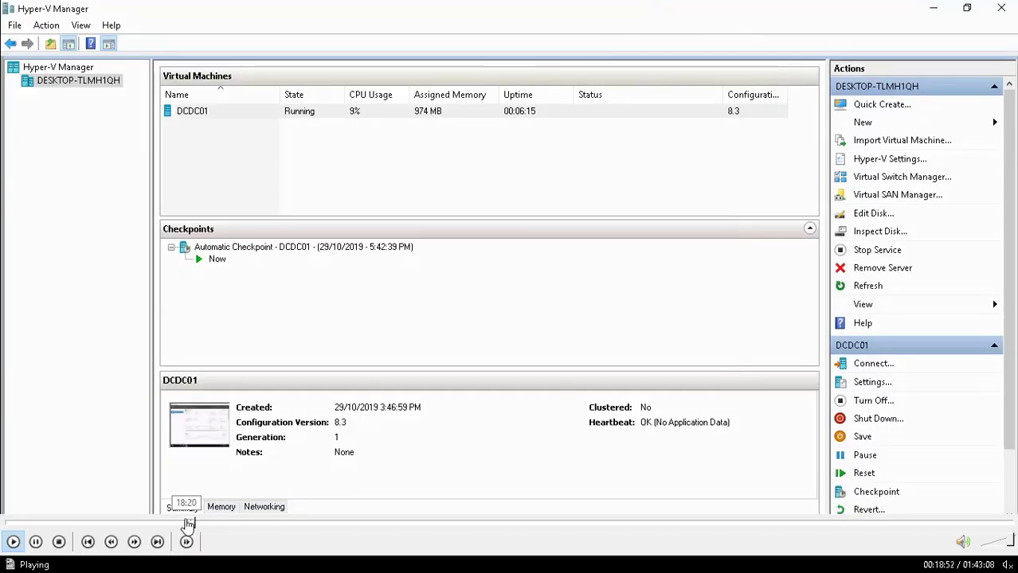
click(191, 524)
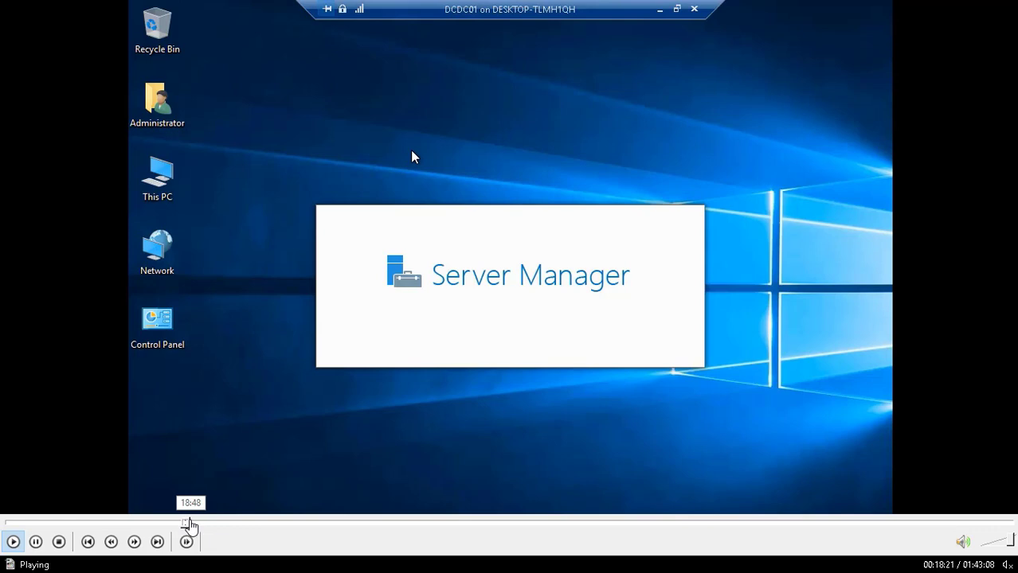
click(190, 523)
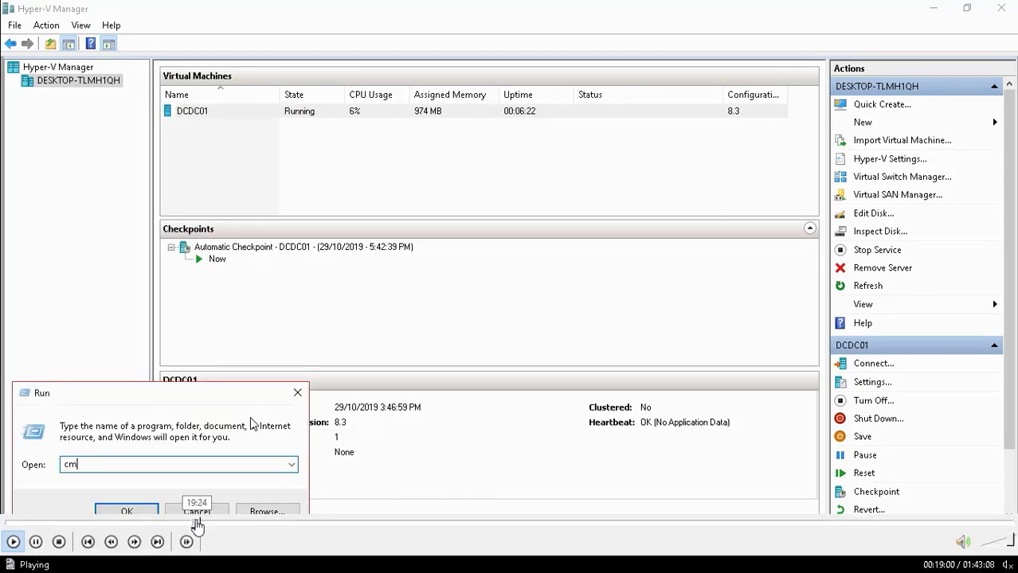
click(197, 524)
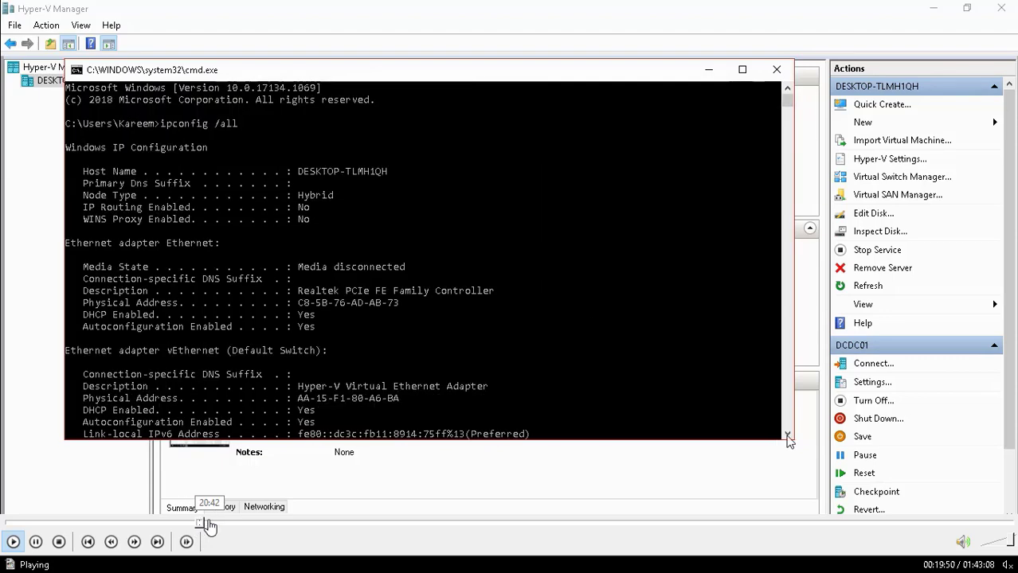
click(207, 526)
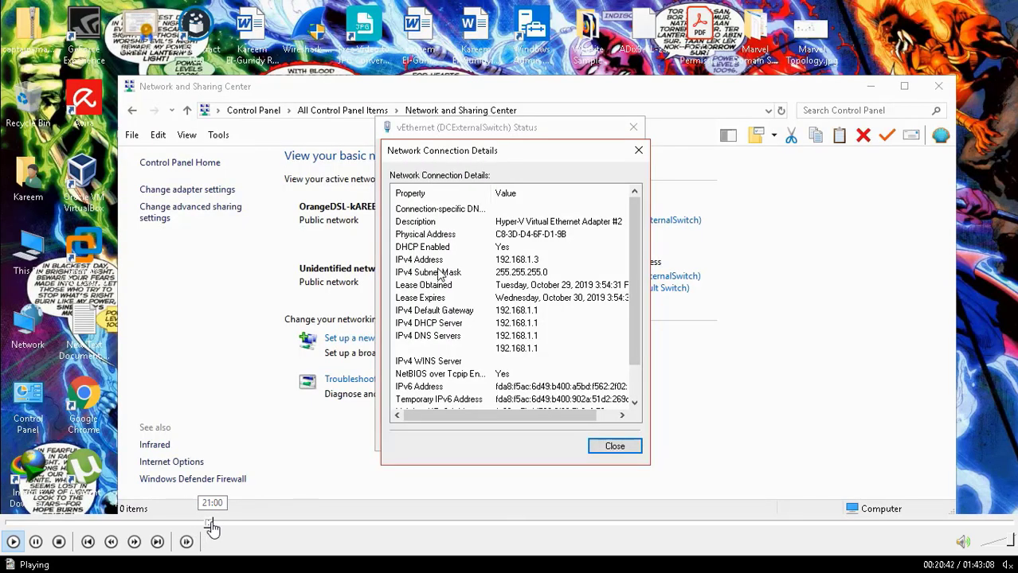
click(211, 526)
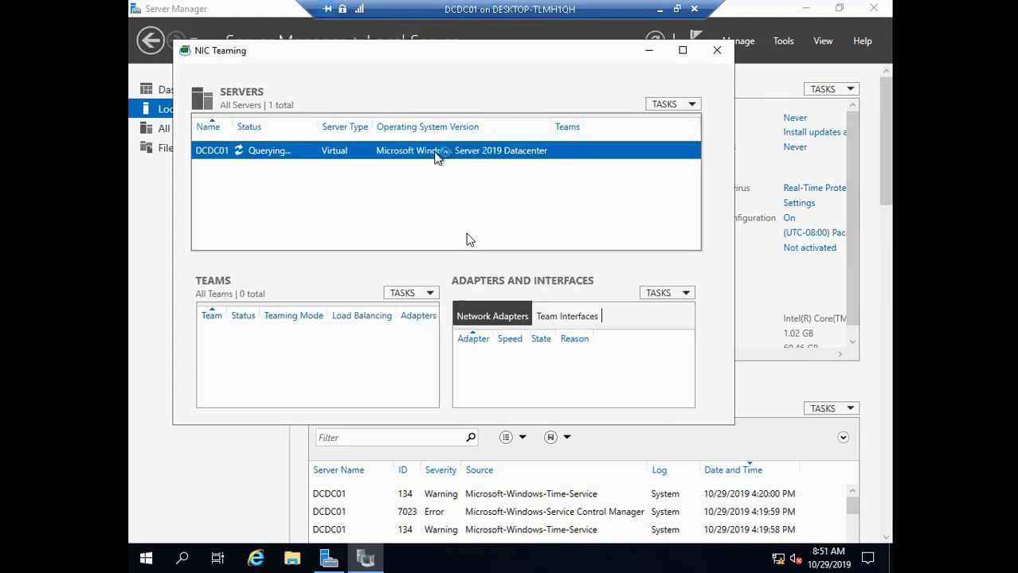
- Maximise the NIC Teaming window and resume the demo playback
click(684, 52)
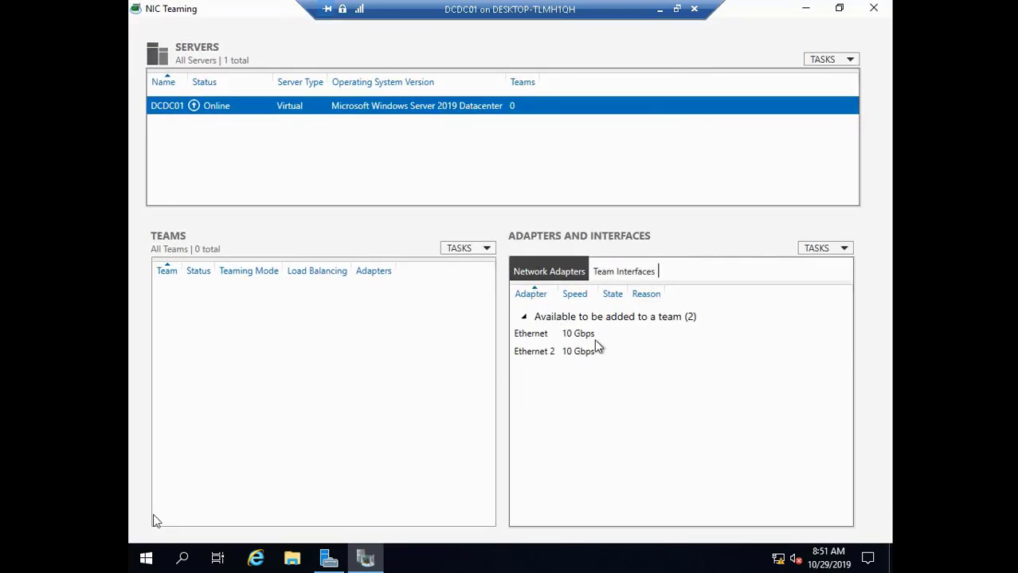
mouse_move(16, 542)
mouse_move(196, 566)
click(14, 542)
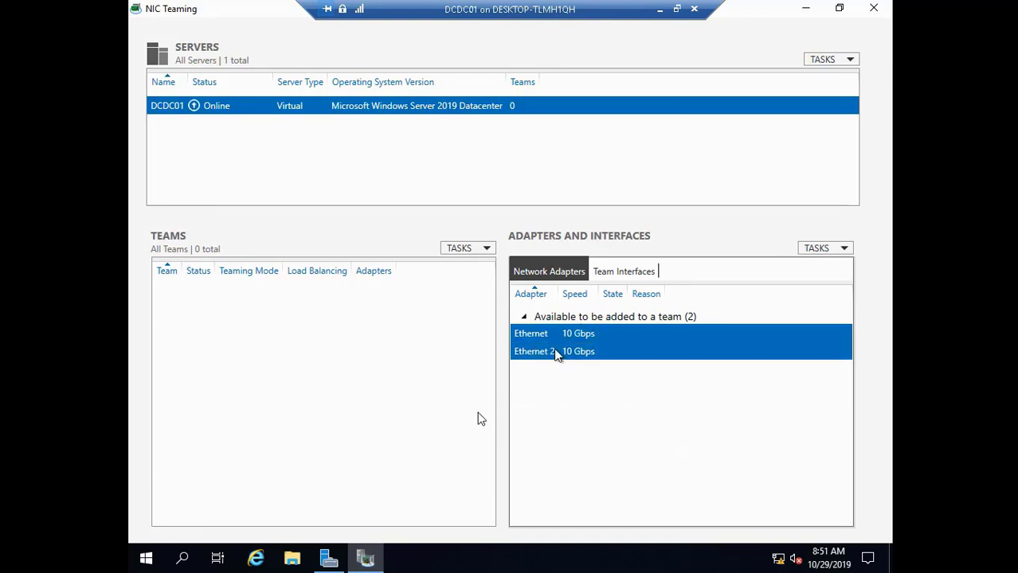
- Create a NIC team named DCDCTeam from the Ethernet and Ethernet 2 adapters, expanding its additional properties and keeping the default settings
right_click(557, 356)
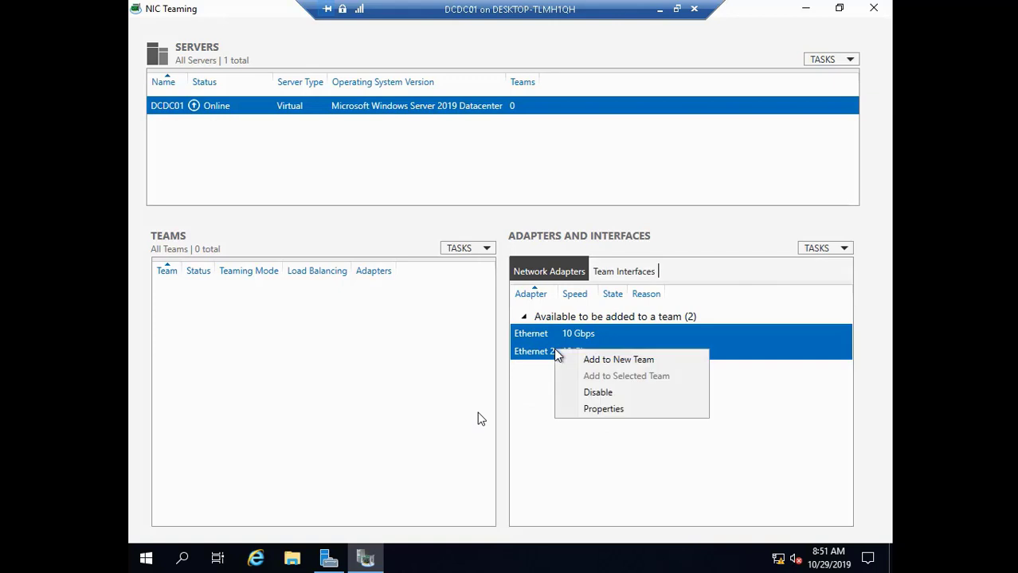
click(600, 360)
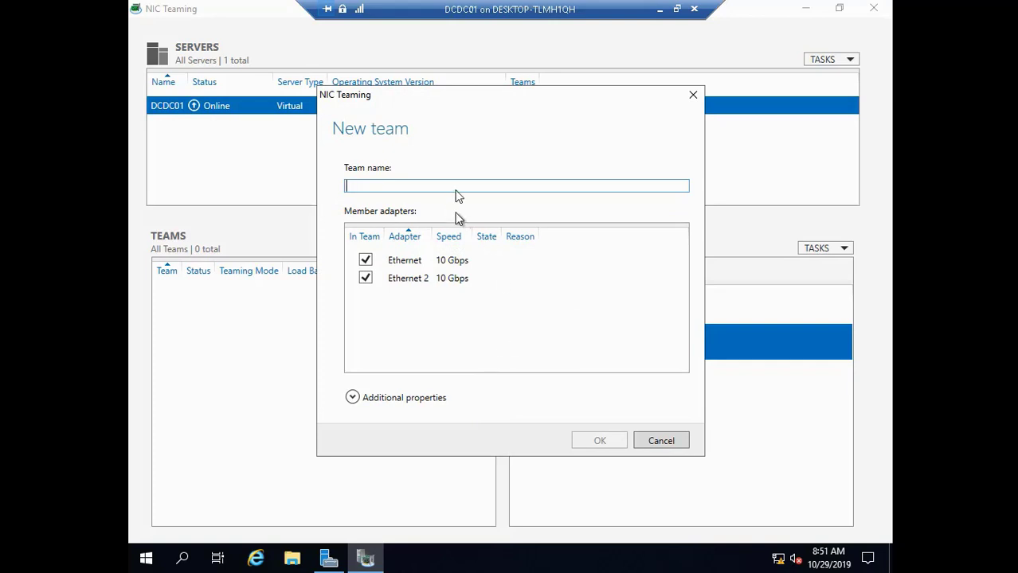
text(DC)
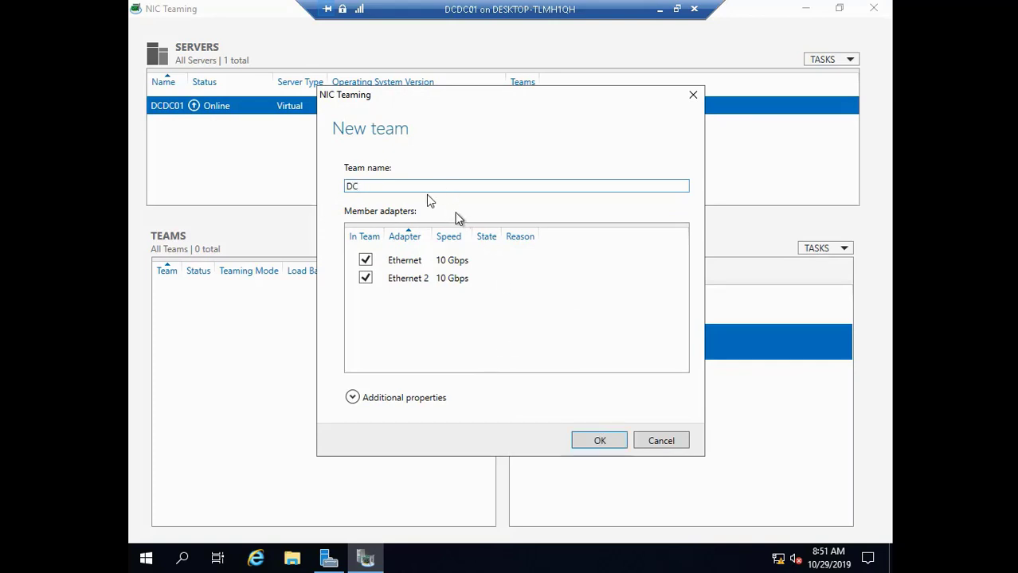
text(DCTeam)
click(410, 399)
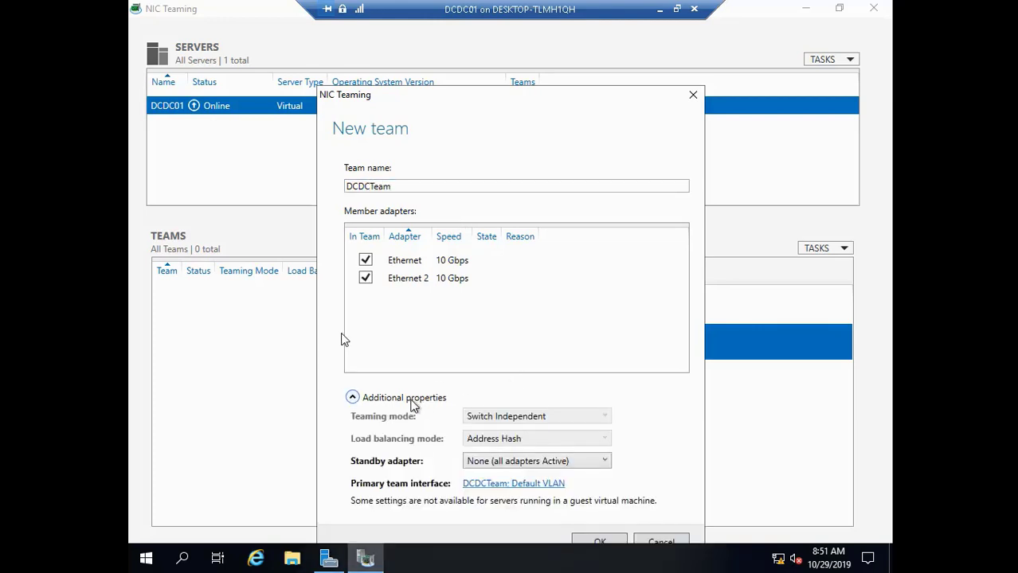
mouse_move(559, 527)
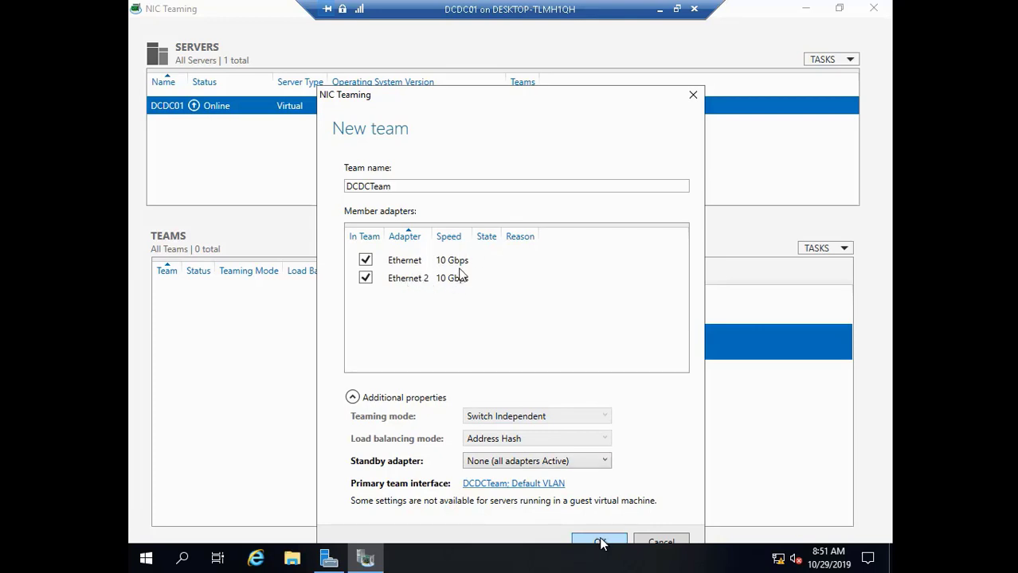
- Skip the demo recording ahead to about 23:07 outside full-screen mode and return to full-screen playback
key(Escape)
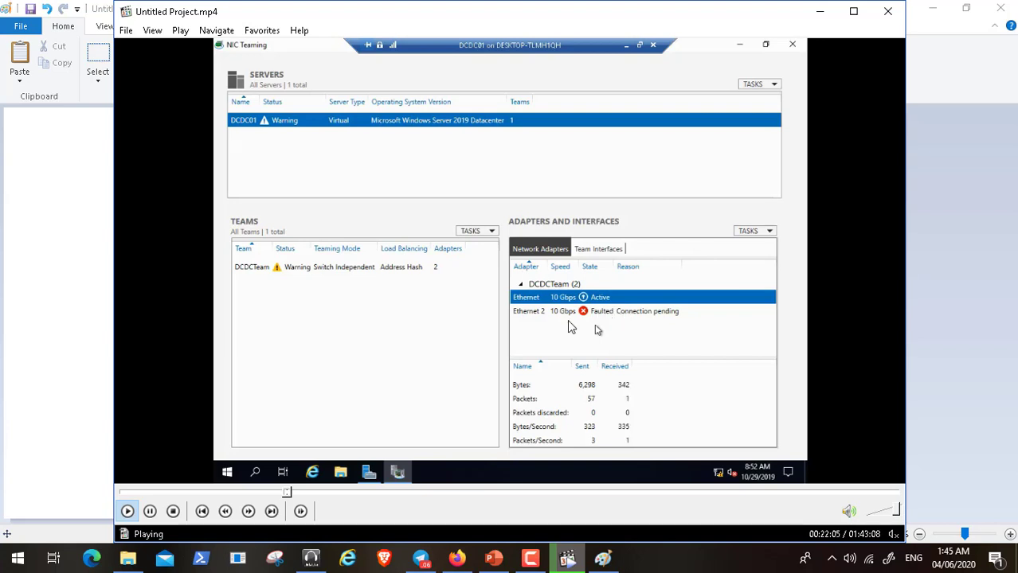
click(291, 493)
click(295, 493)
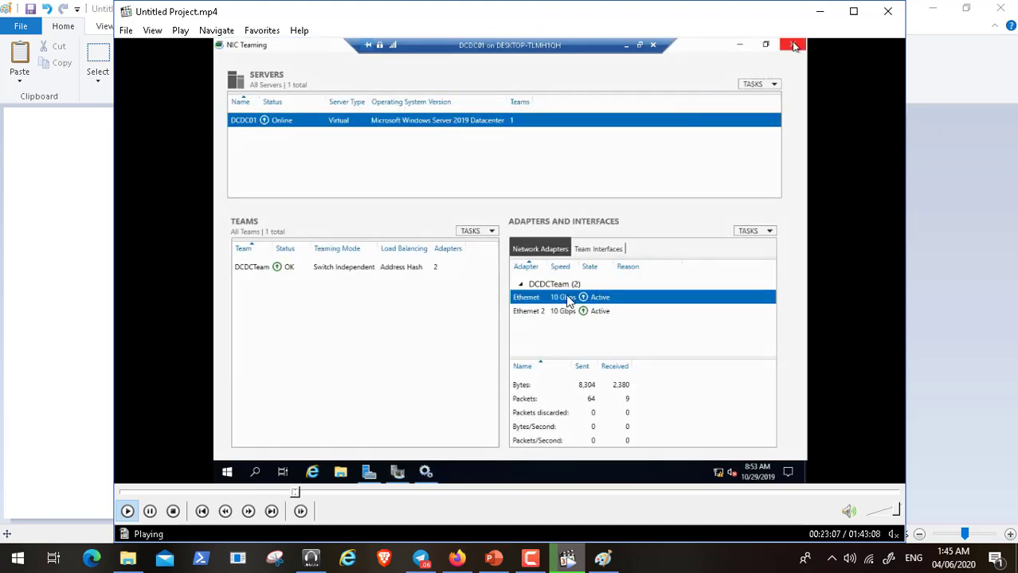
double_click(567, 295)
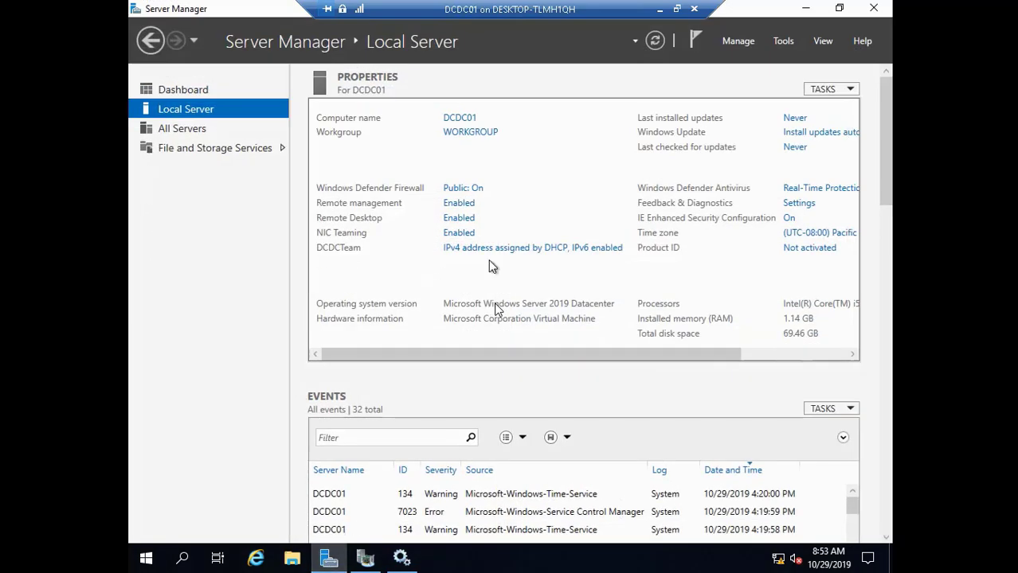
- Pause the demo recording at about 23:13 on the Local Server properties and close the video player
double_click(495, 306)
click(150, 512)
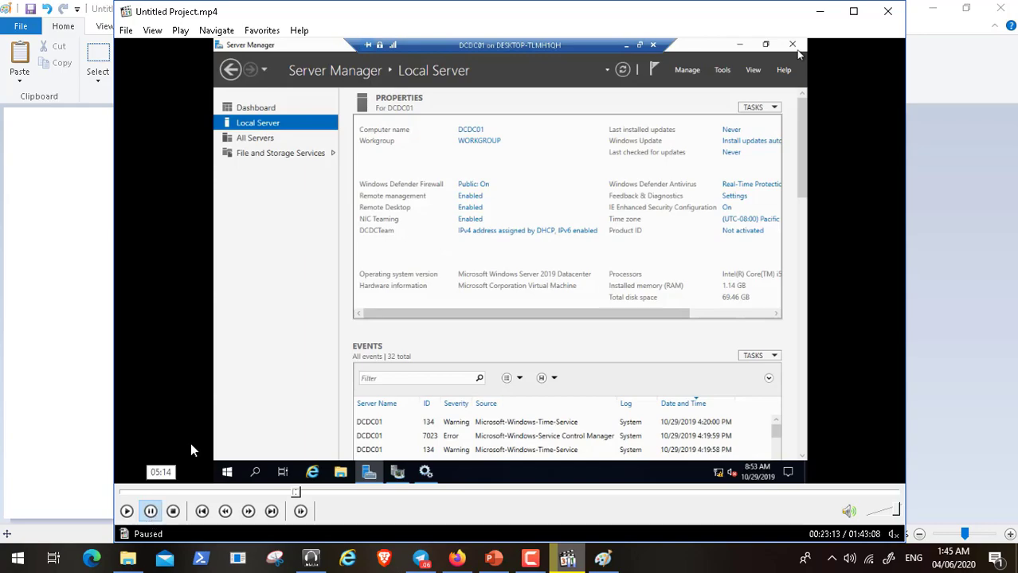
double_click(275, 349)
click(884, 13)
- Minimise the Paint window and switch to the Hyper-V Virtual Switch article in Firefox
click(935, 10)
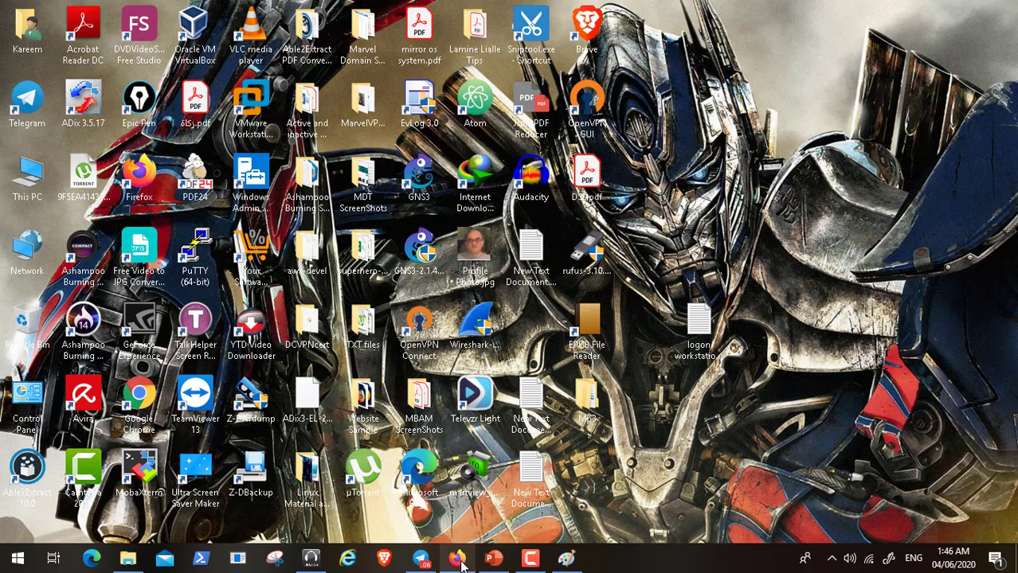
click(458, 559)
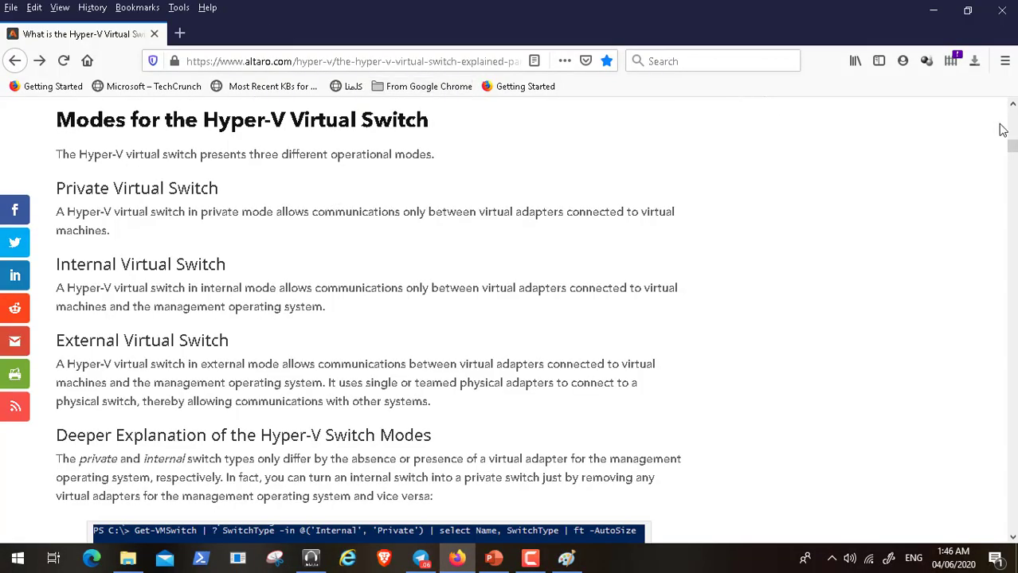
- Print all pages of the Hyper-V Virtual Switch article in portrait using the Microsoft Print to PDF printer
scroll(1015, 121, up, 15)
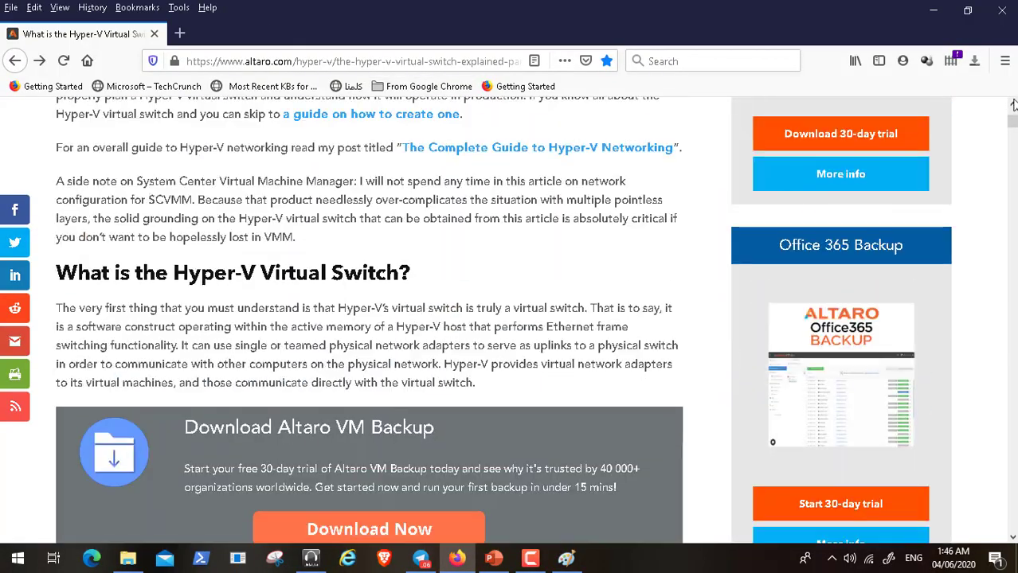
scroll(1013, 109, up, 7)
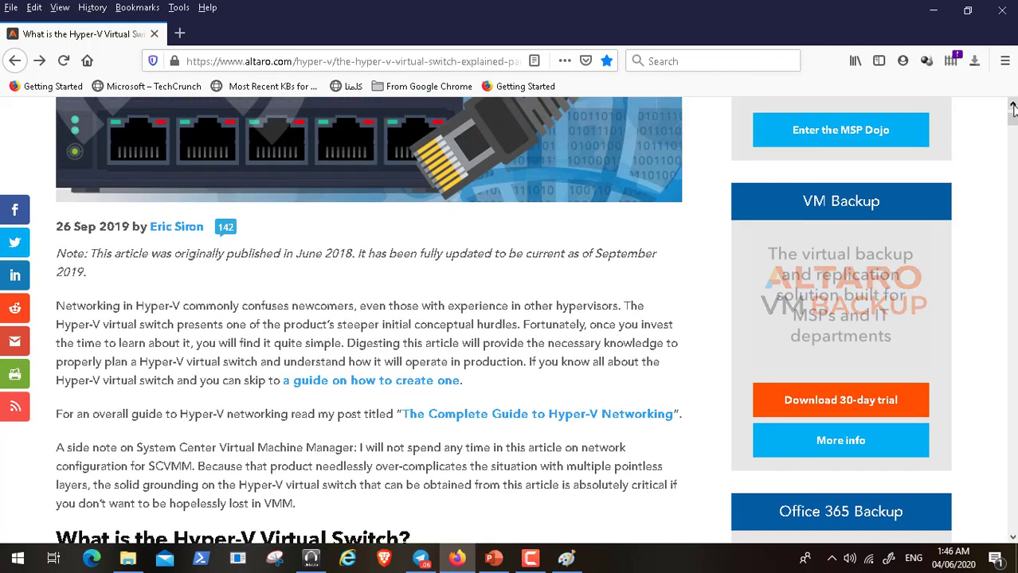
scroll(1013, 109, up, 5)
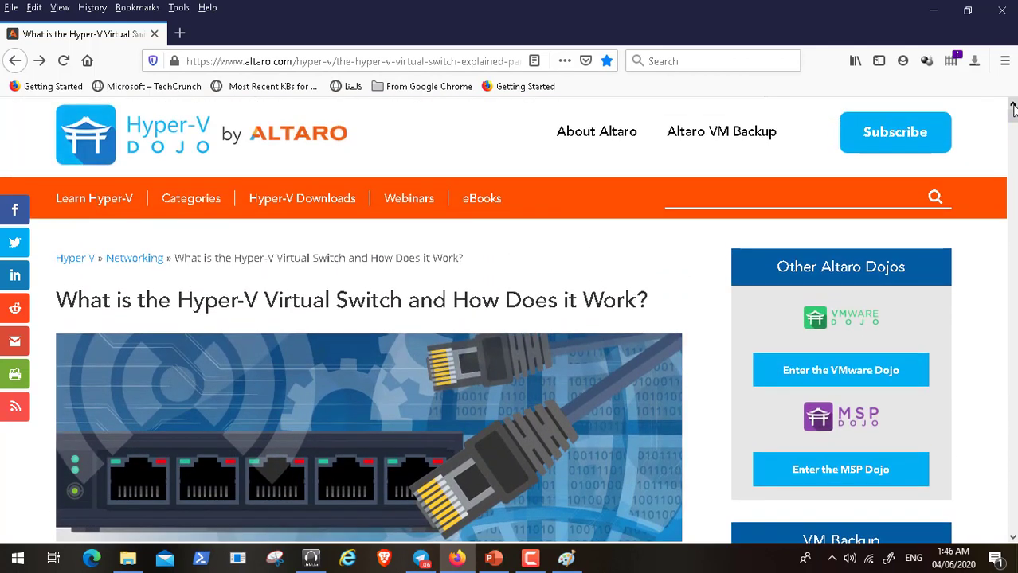
click(1005, 60)
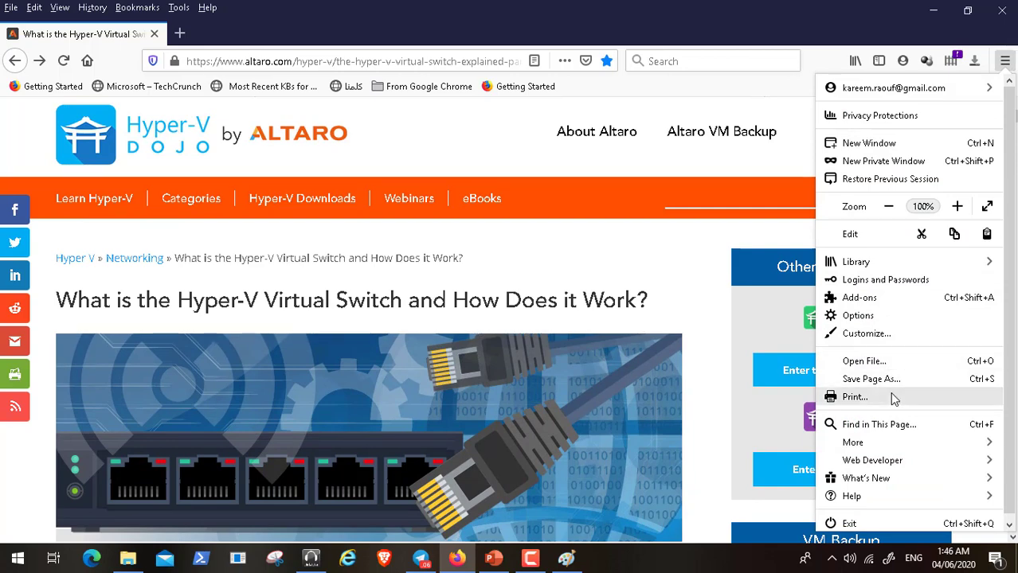
click(853, 397)
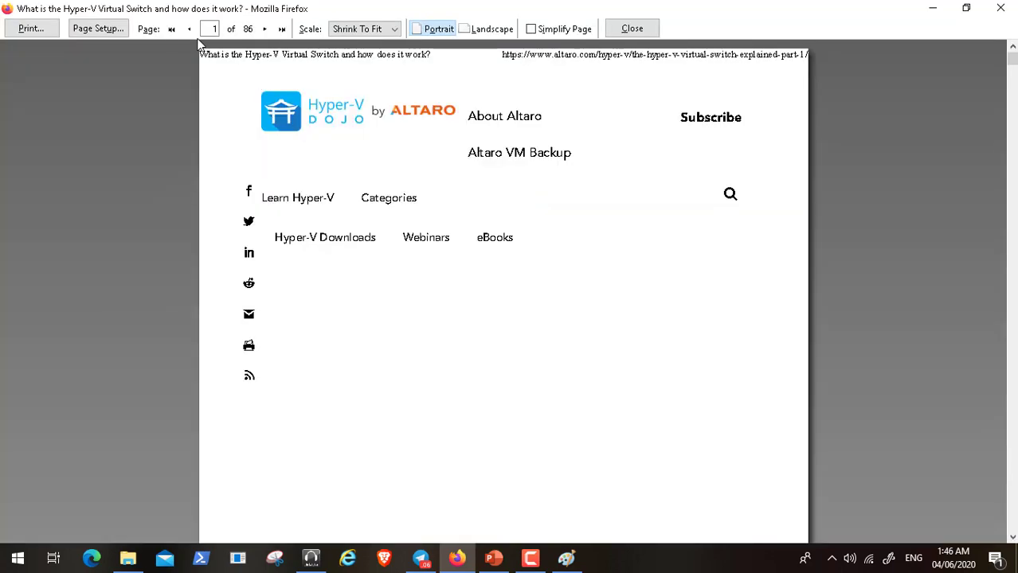
click(34, 34)
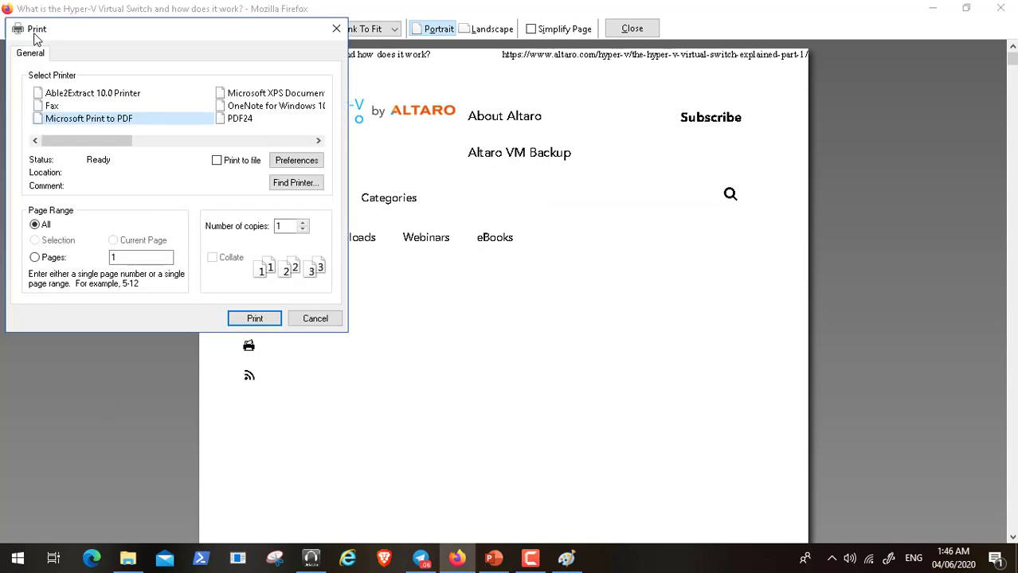
click(265, 320)
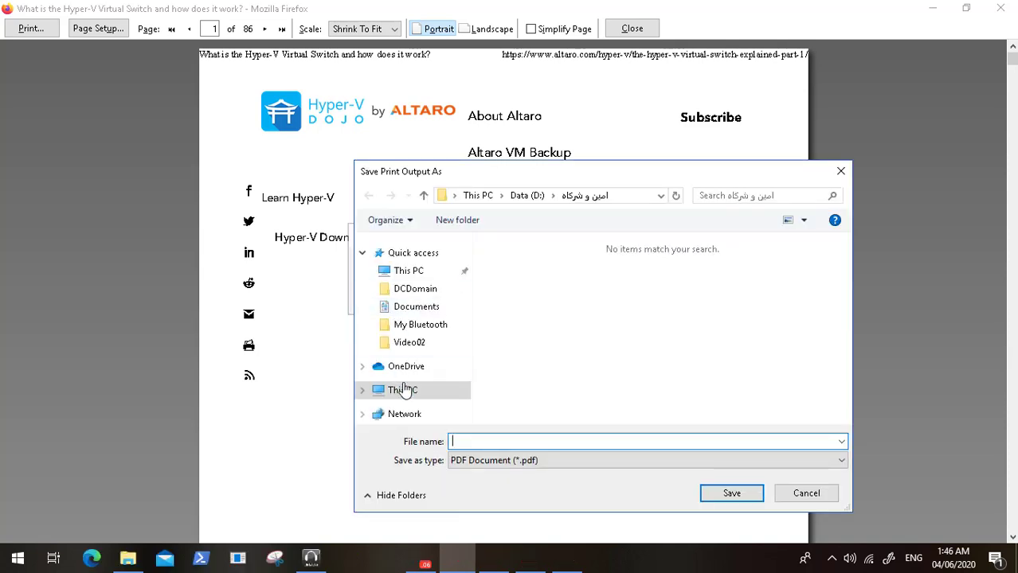
- Save the PDF output as "Hyper V Switches Type" in the DCDomain folder under ADToolsCollection on the Data (D:) drive
click(405, 390)
click(429, 388)
click(414, 409)
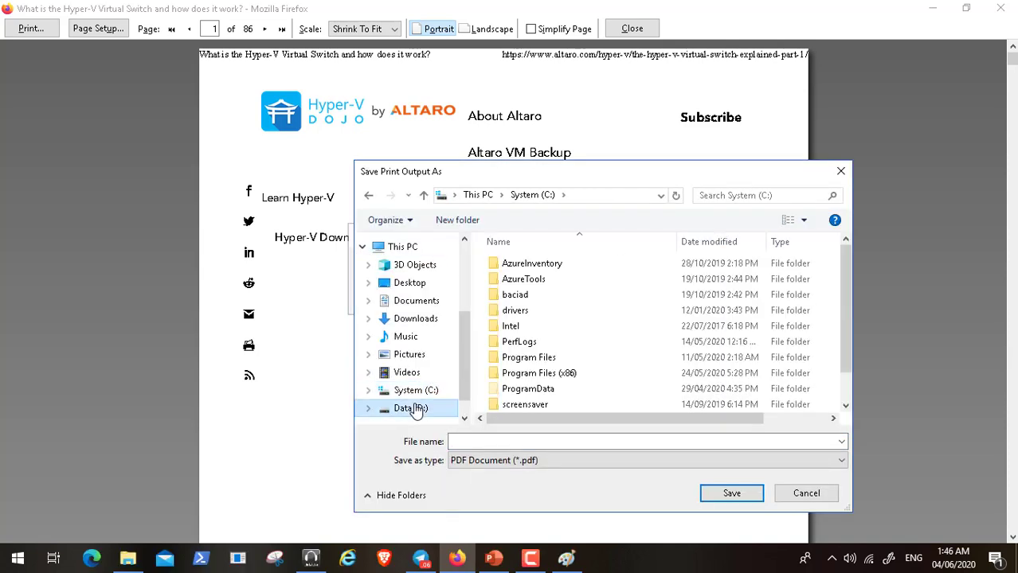
double_click(538, 308)
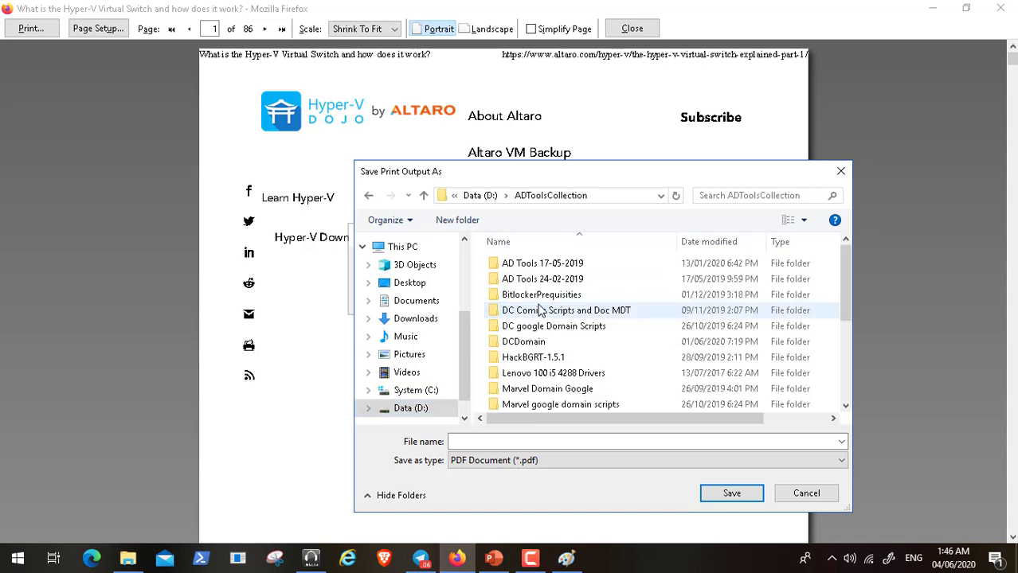
double_click(525, 342)
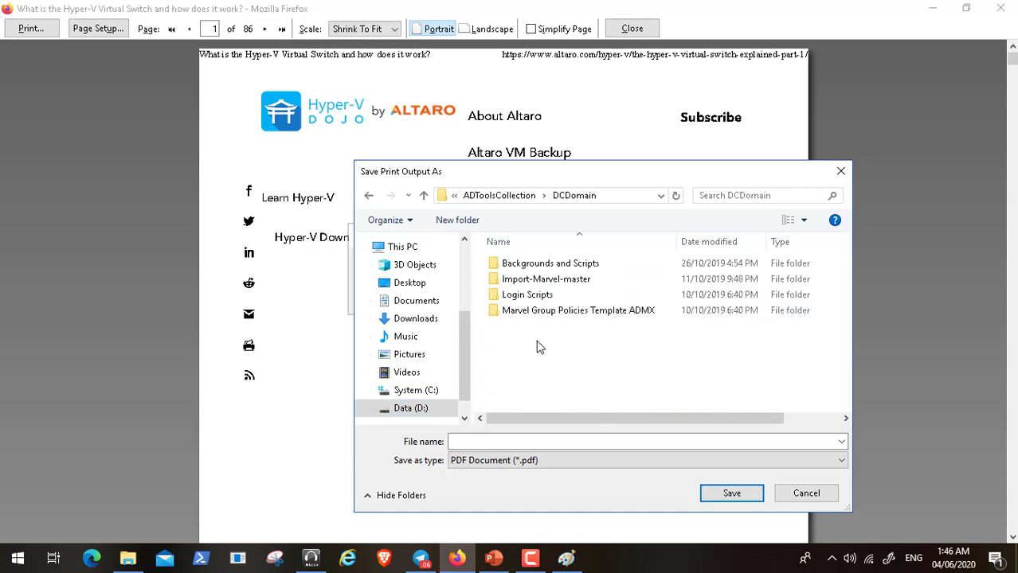
click(499, 443)
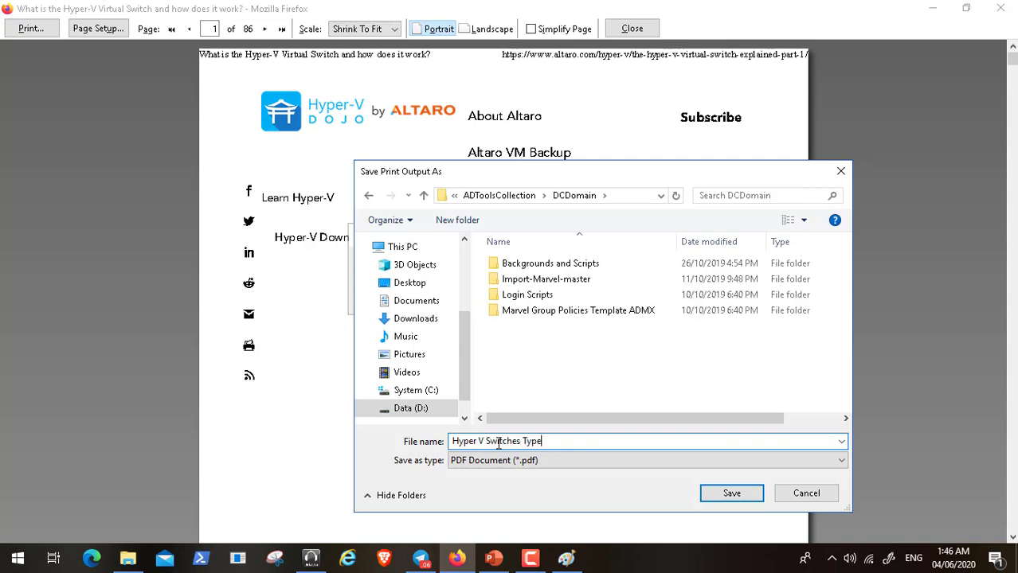
click(726, 491)
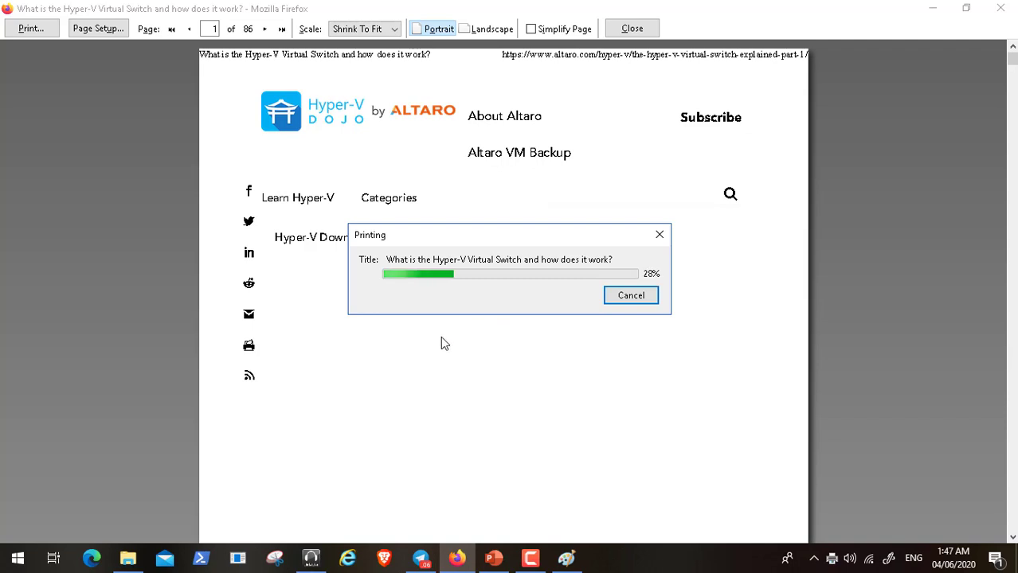
click(531, 561)
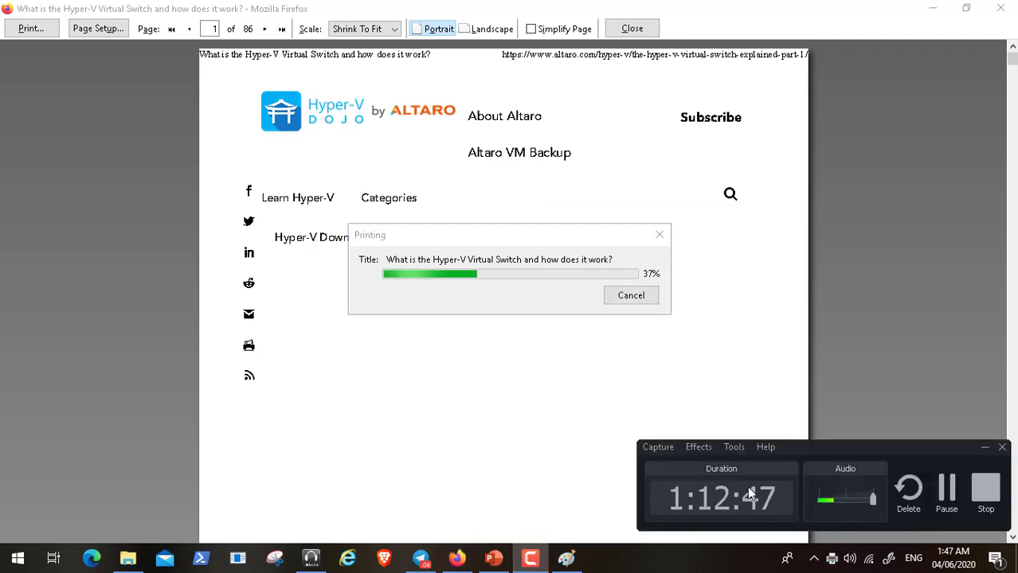